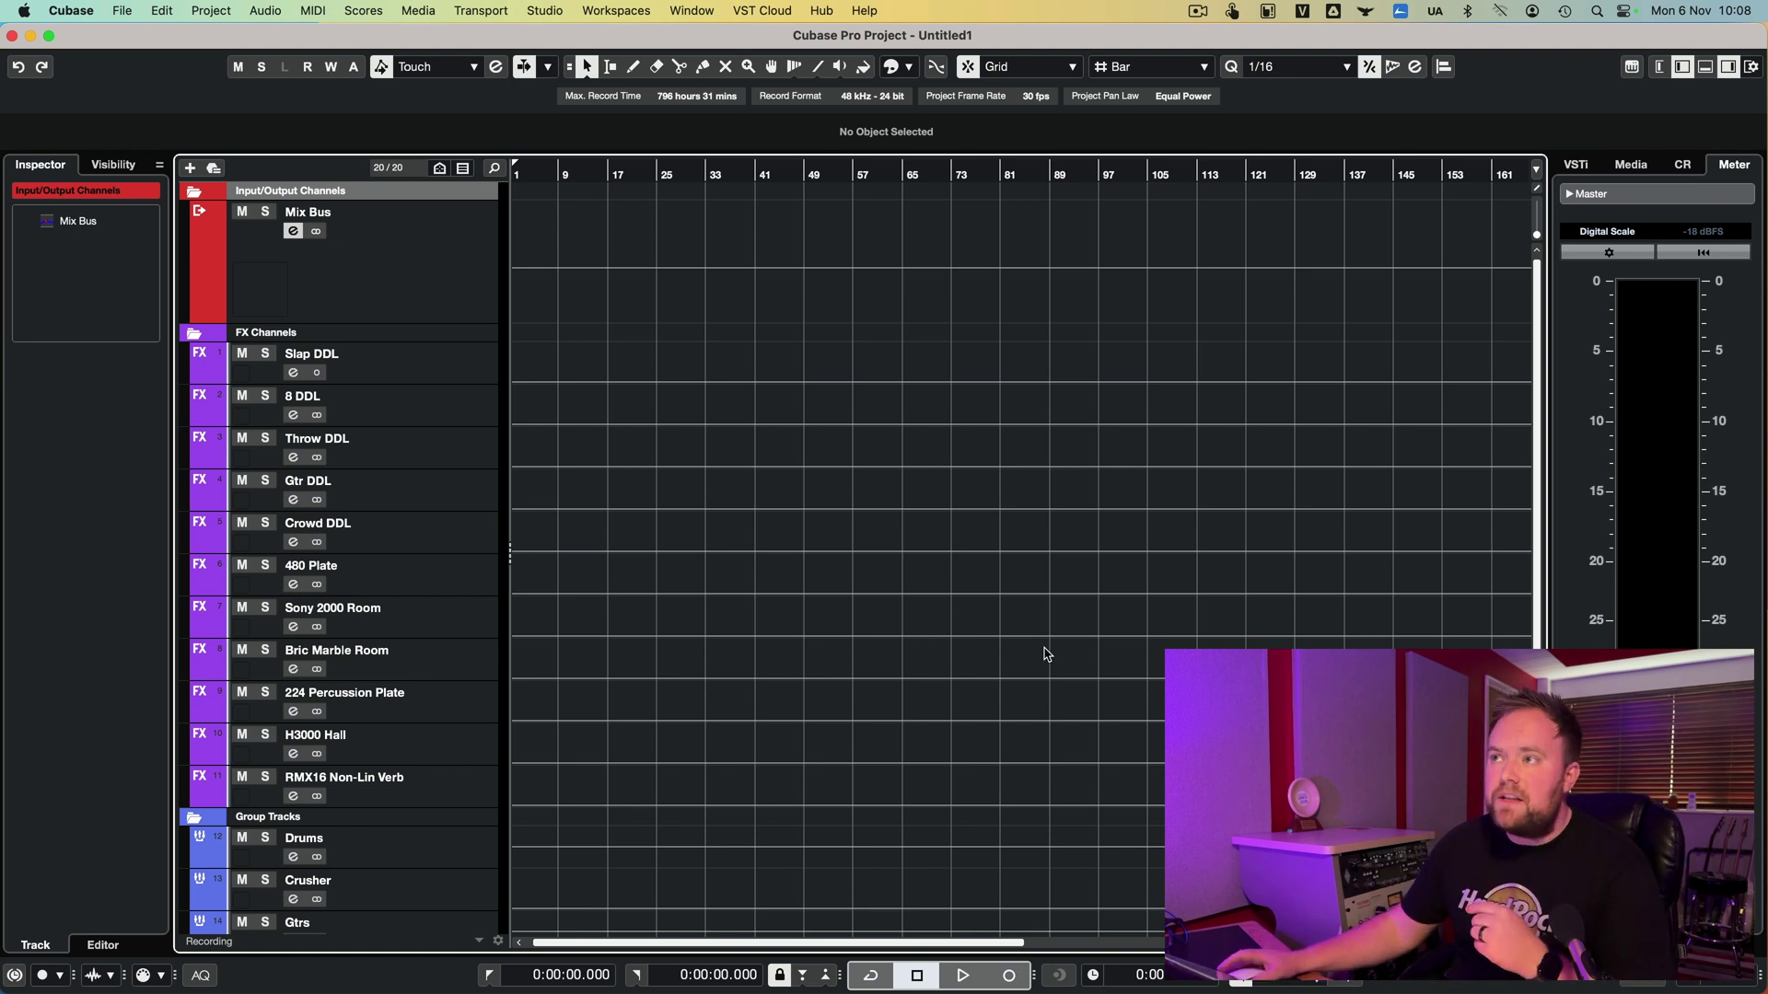
Look through the template's track list, covering the Mix Bus, the FX Channels folder and the Group Tracks folder.
{"action": "left_click", "coordinate": [377, 268]}
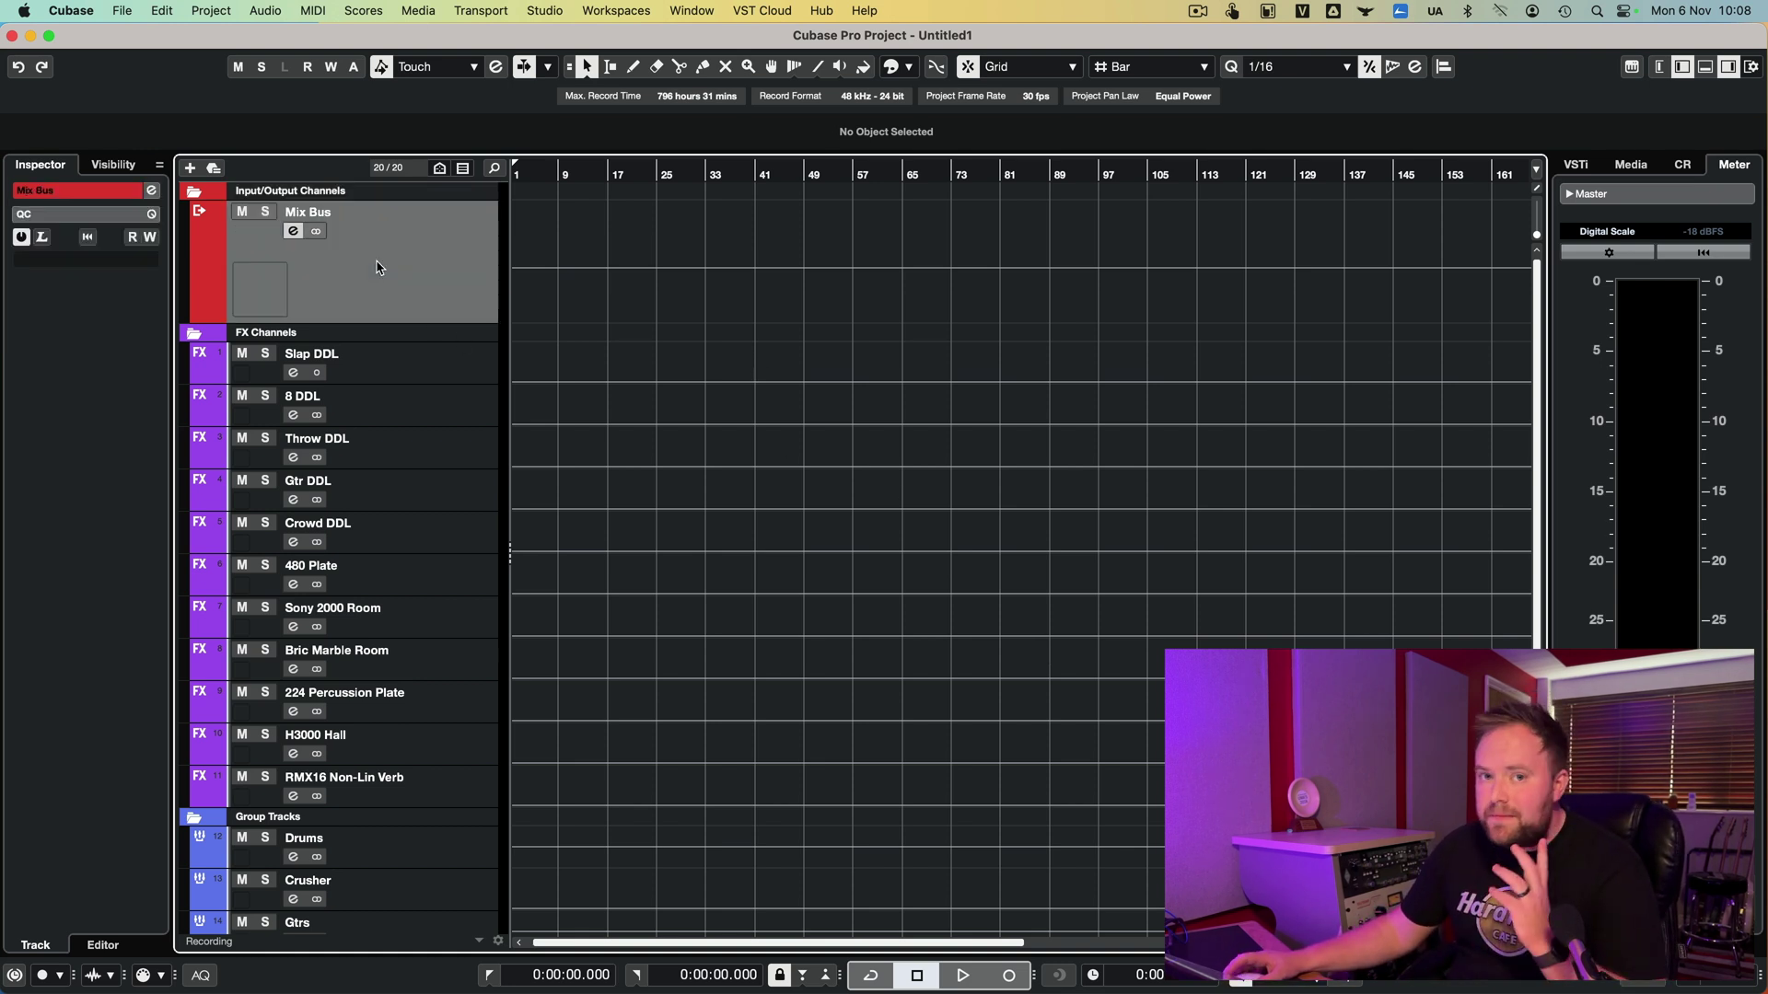
{"action": "left_click", "coordinate": [251, 334]}
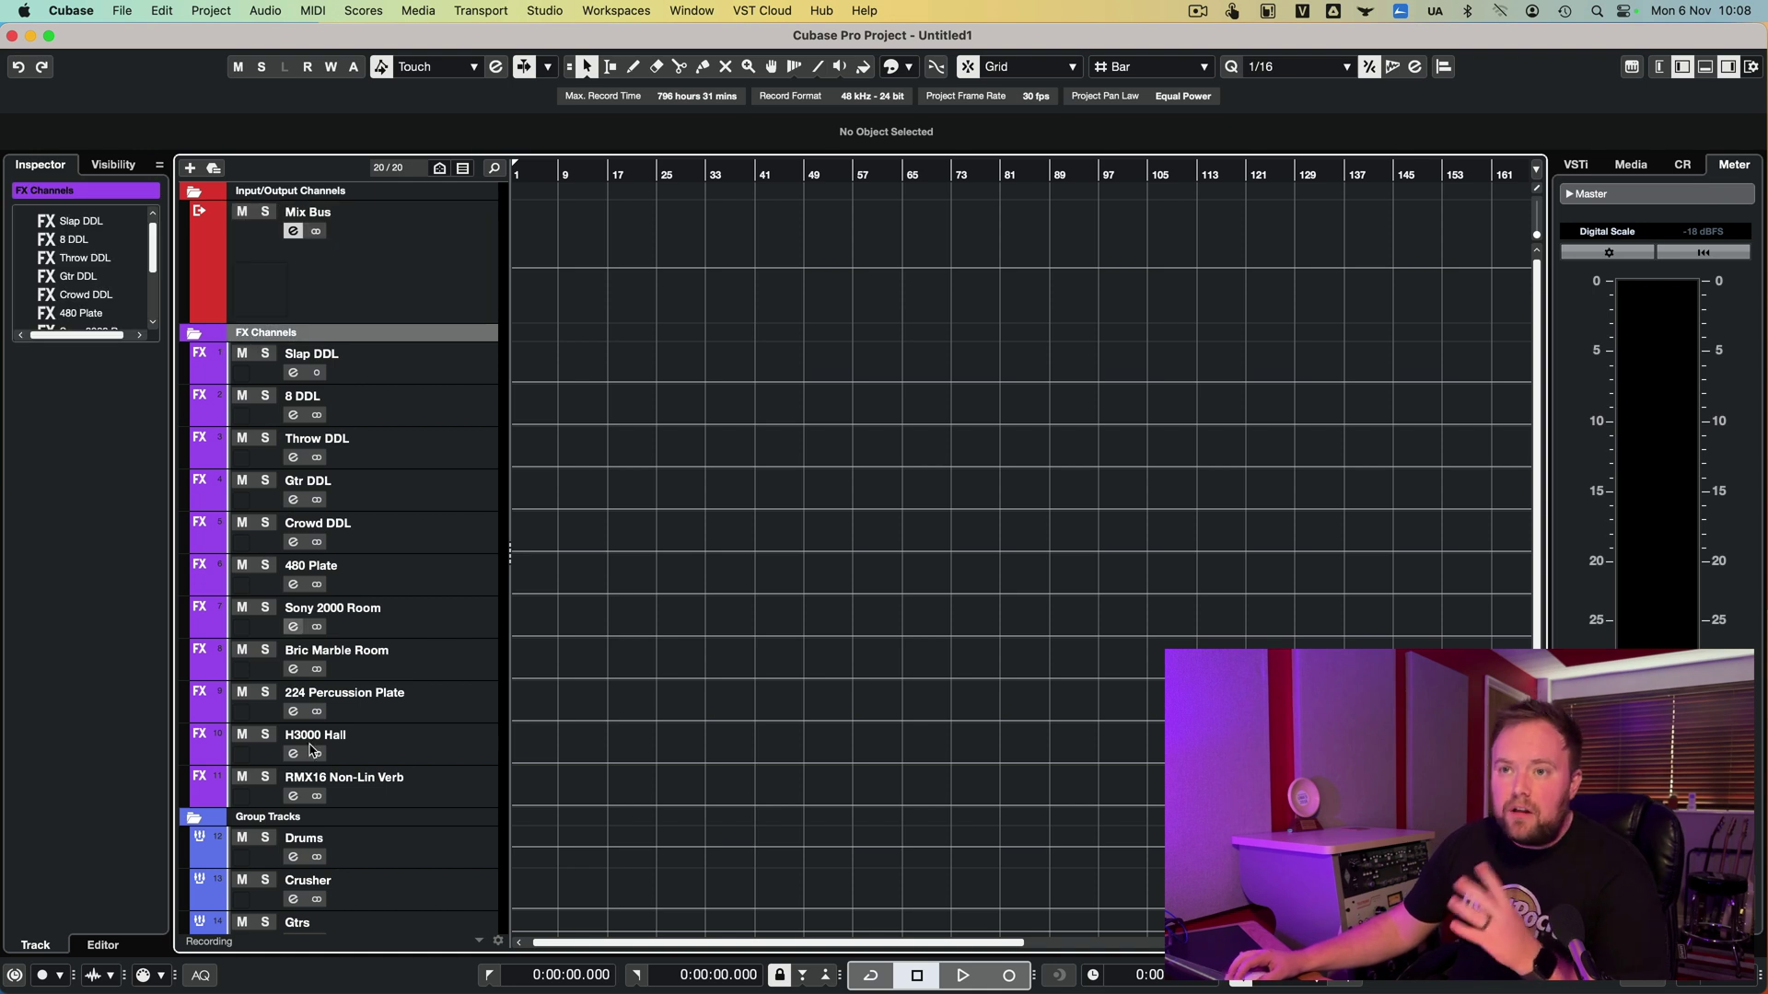
{"action": "scroll", "coordinate": [313, 724], "scroll_direction": "down", "scroll_amount": 1}
{"action": "scroll", "coordinate": [314, 725], "scroll_direction": "down", "scroll_amount": 3}
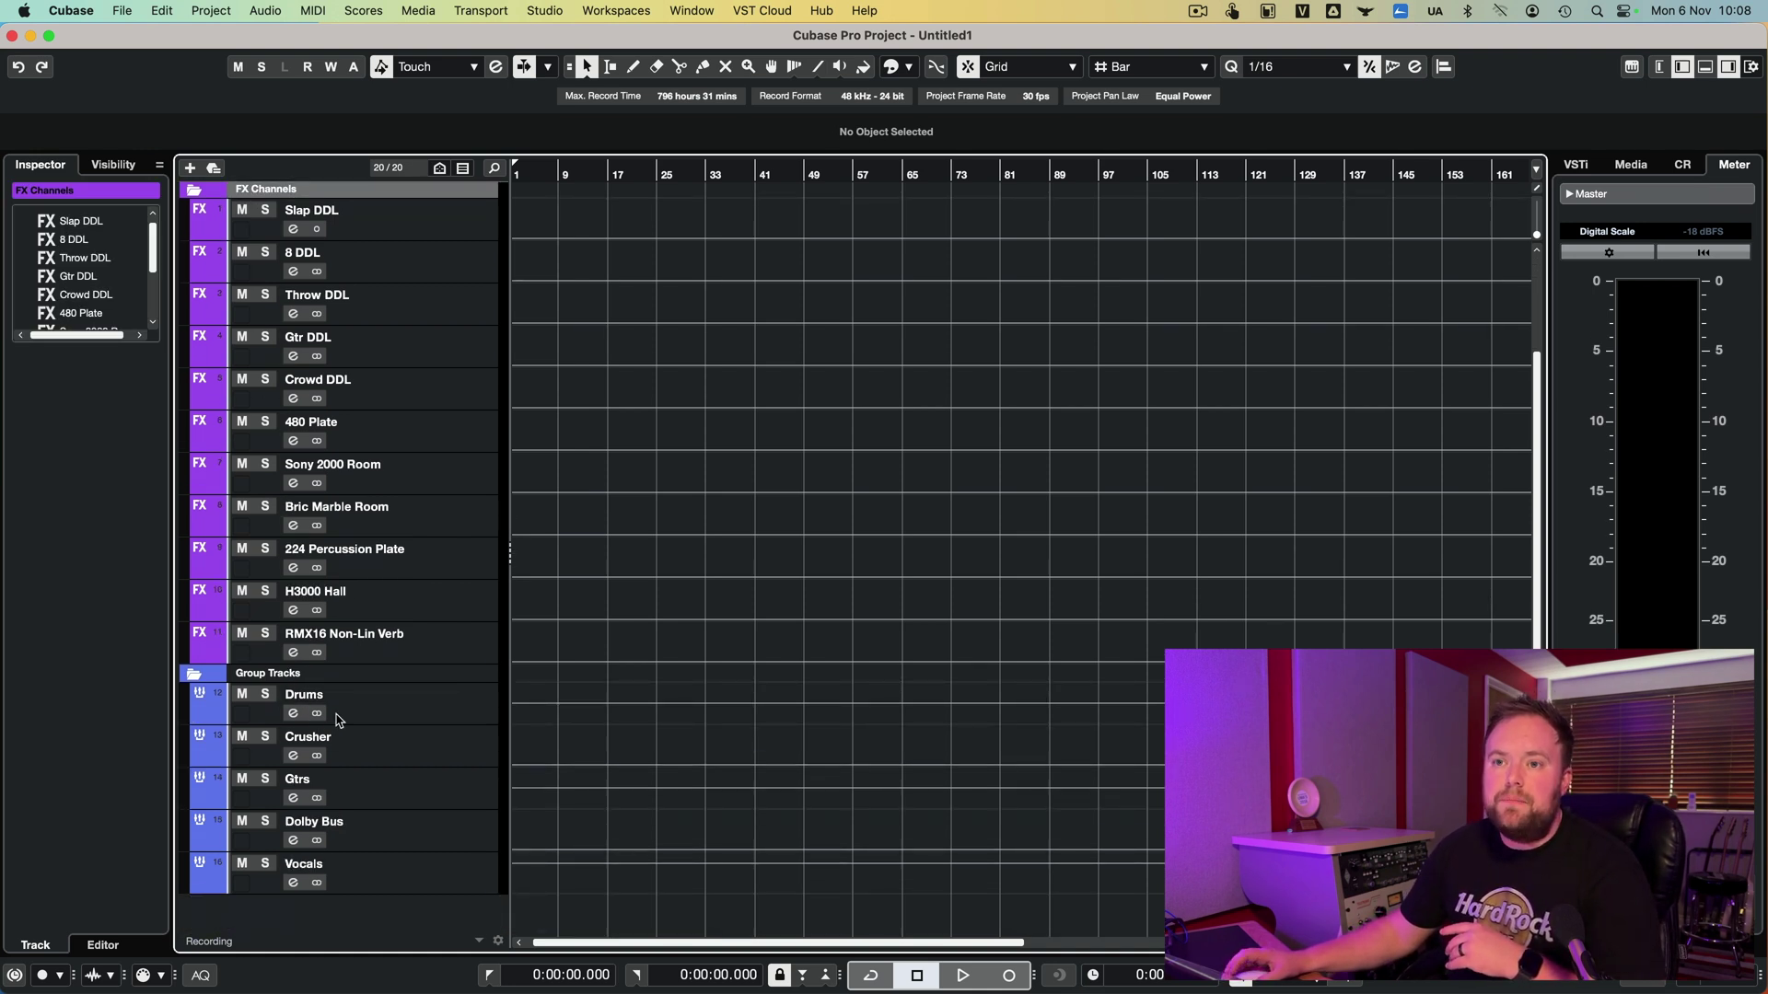
{"action": "scroll", "coordinate": [335, 721], "scroll_direction": "up", "scroll_amount": 4}
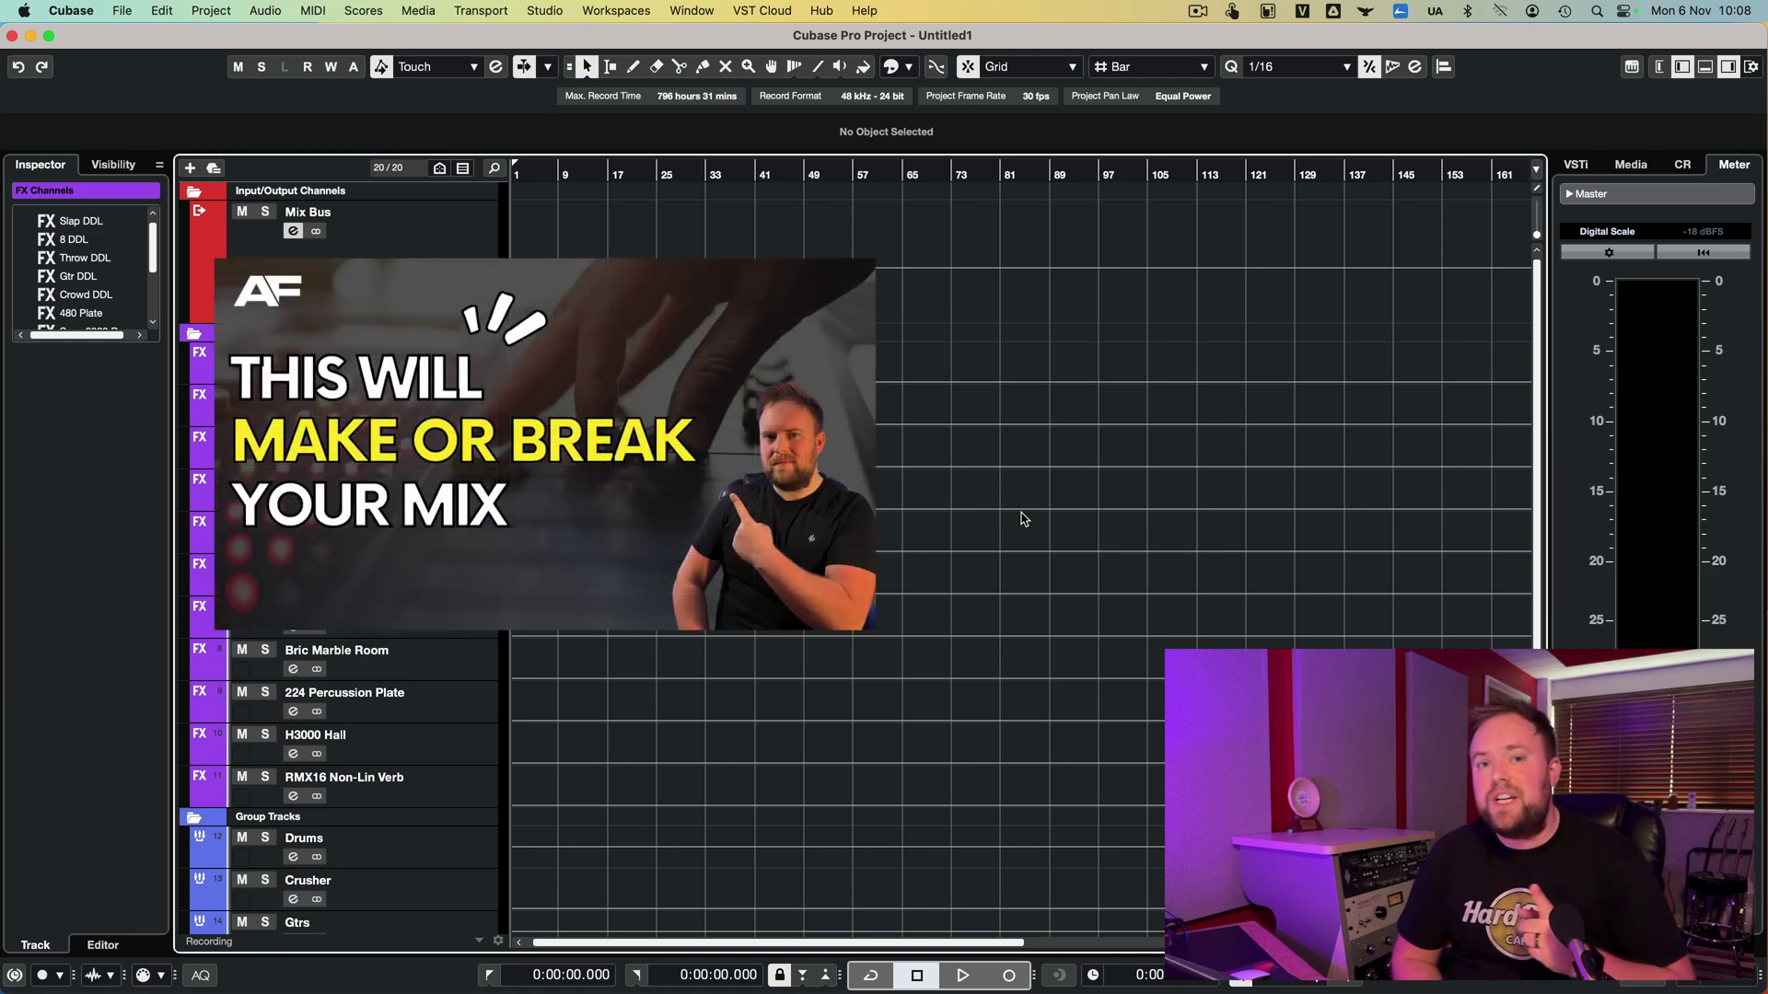
Open the Mix Bus channel's Virtual Mix Rack insert and slightly raise the input and drive of its Virtual Mixbuss module.
{"action": "left_click", "coordinate": [258, 276]}
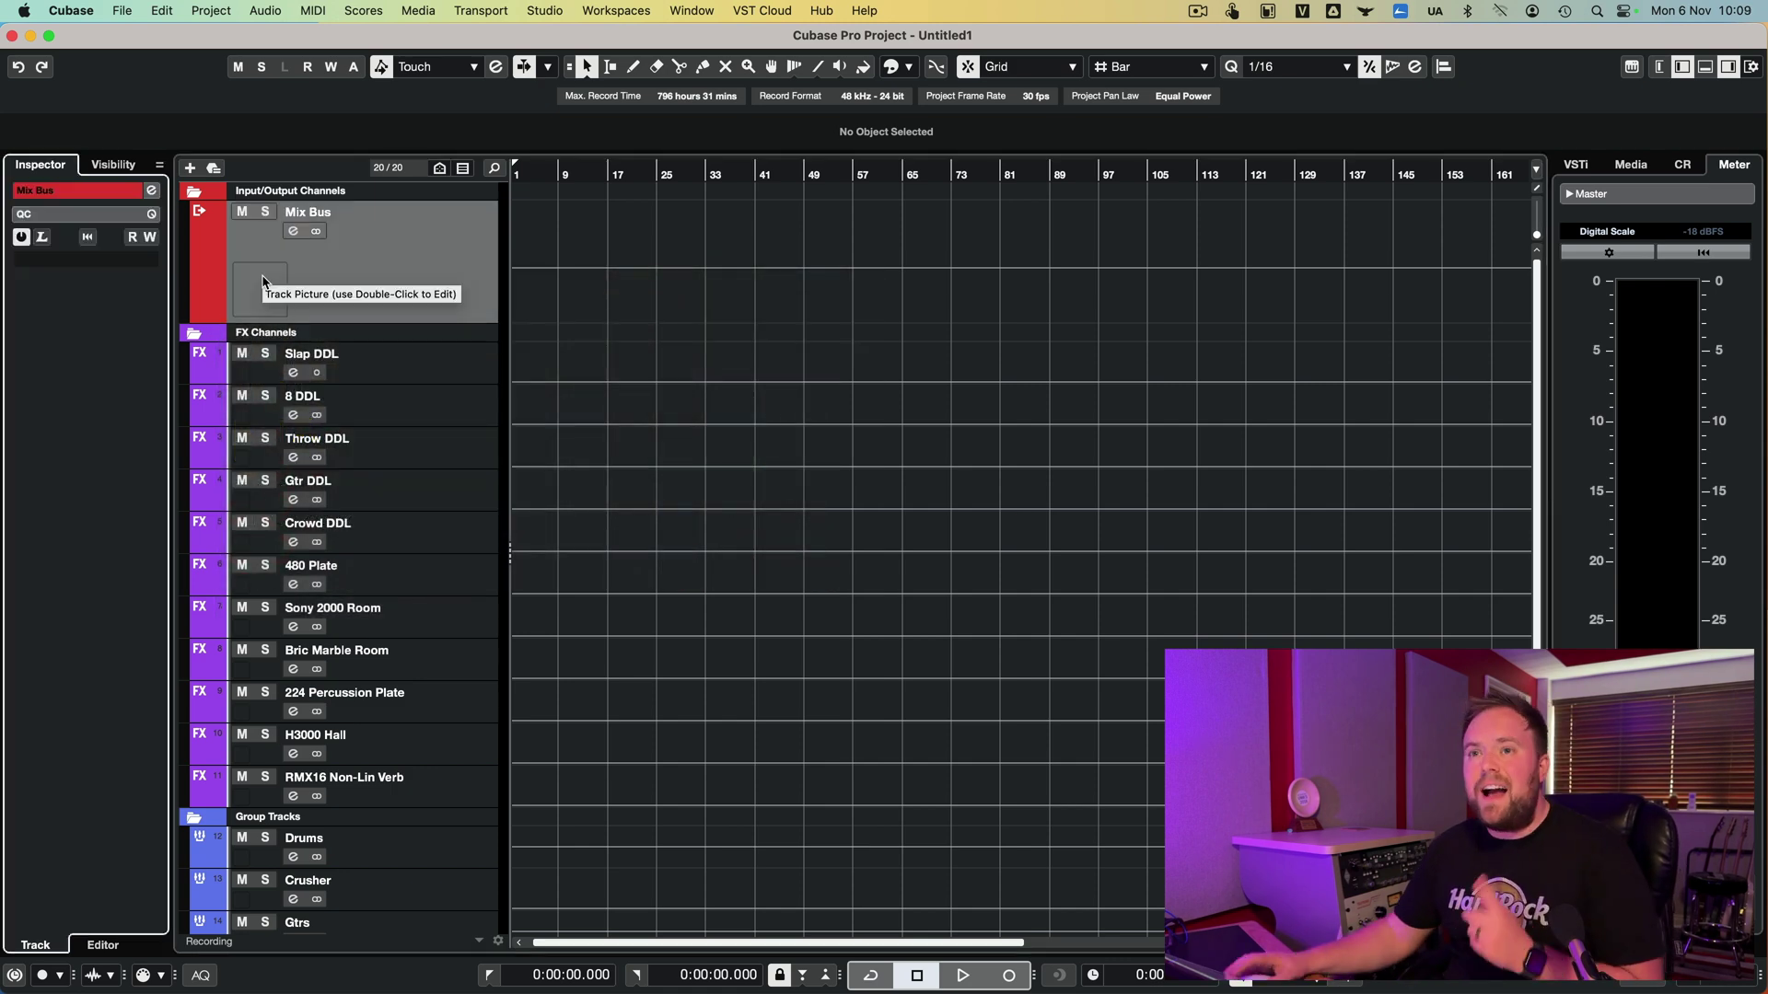
{"action": "left_click", "coordinate": [152, 192]}
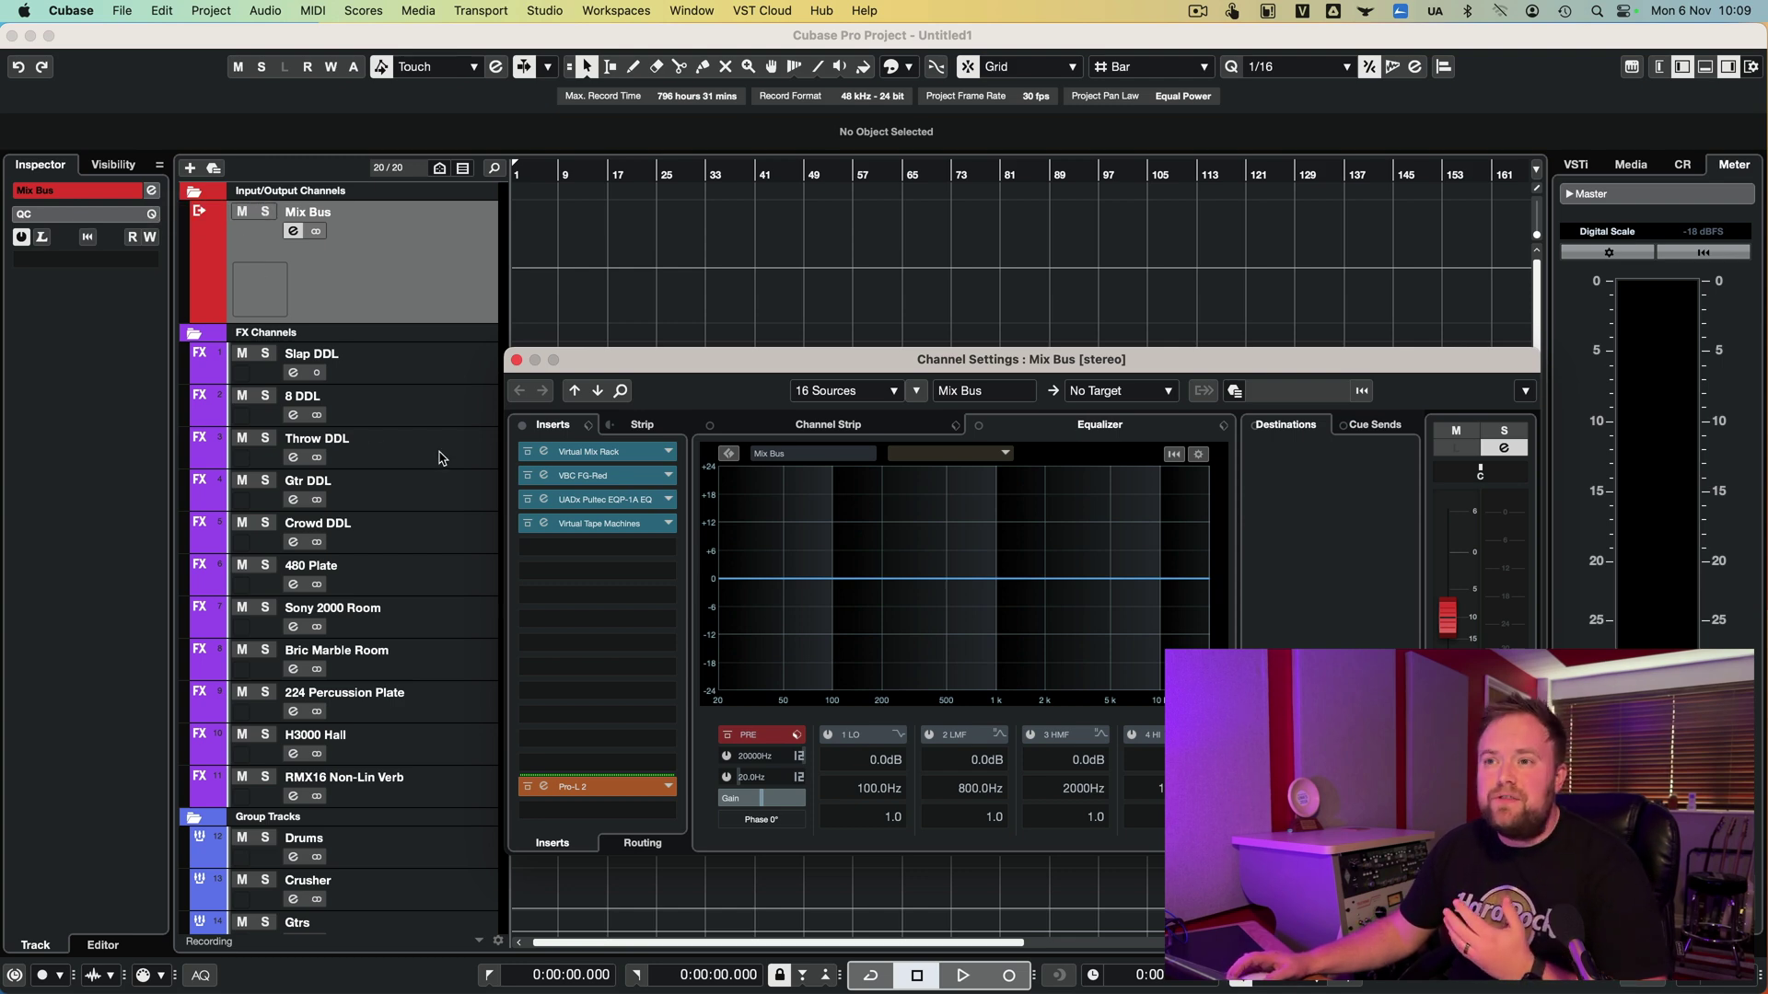
{"action": "left_click", "coordinate": [597, 452]}
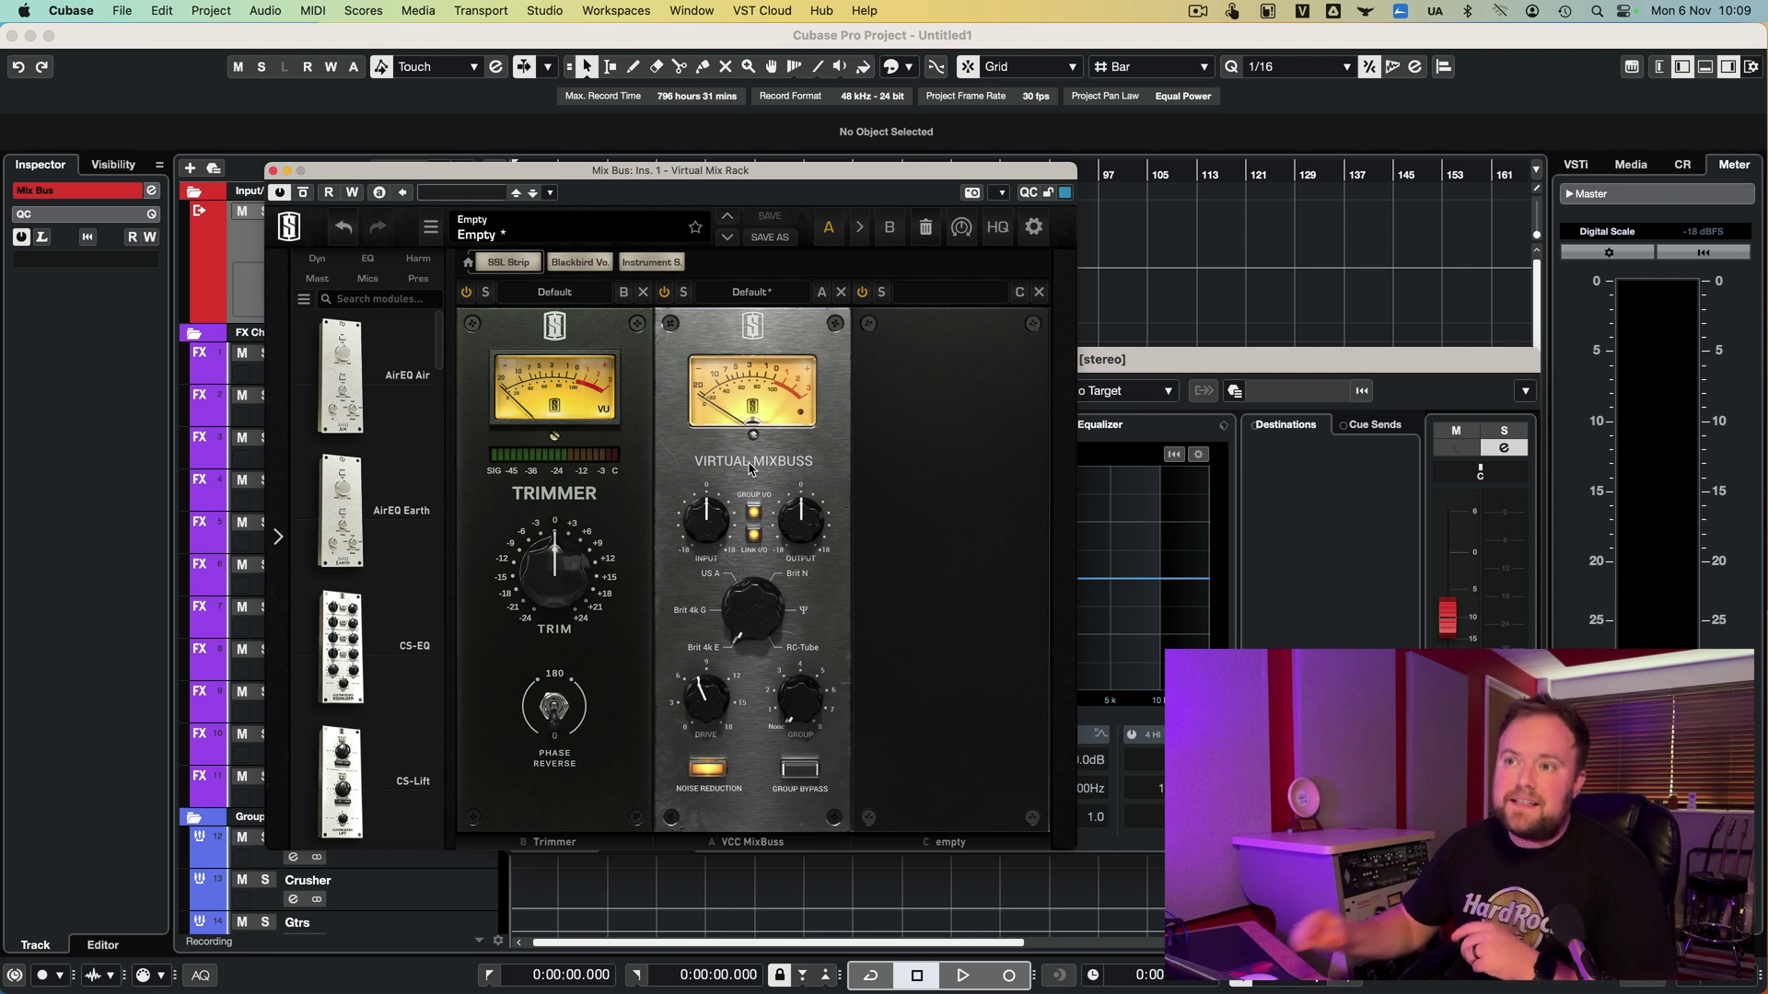
{"action": "left_click_drag", "start_coordinate": [697, 531], "coordinate": [697, 518]}
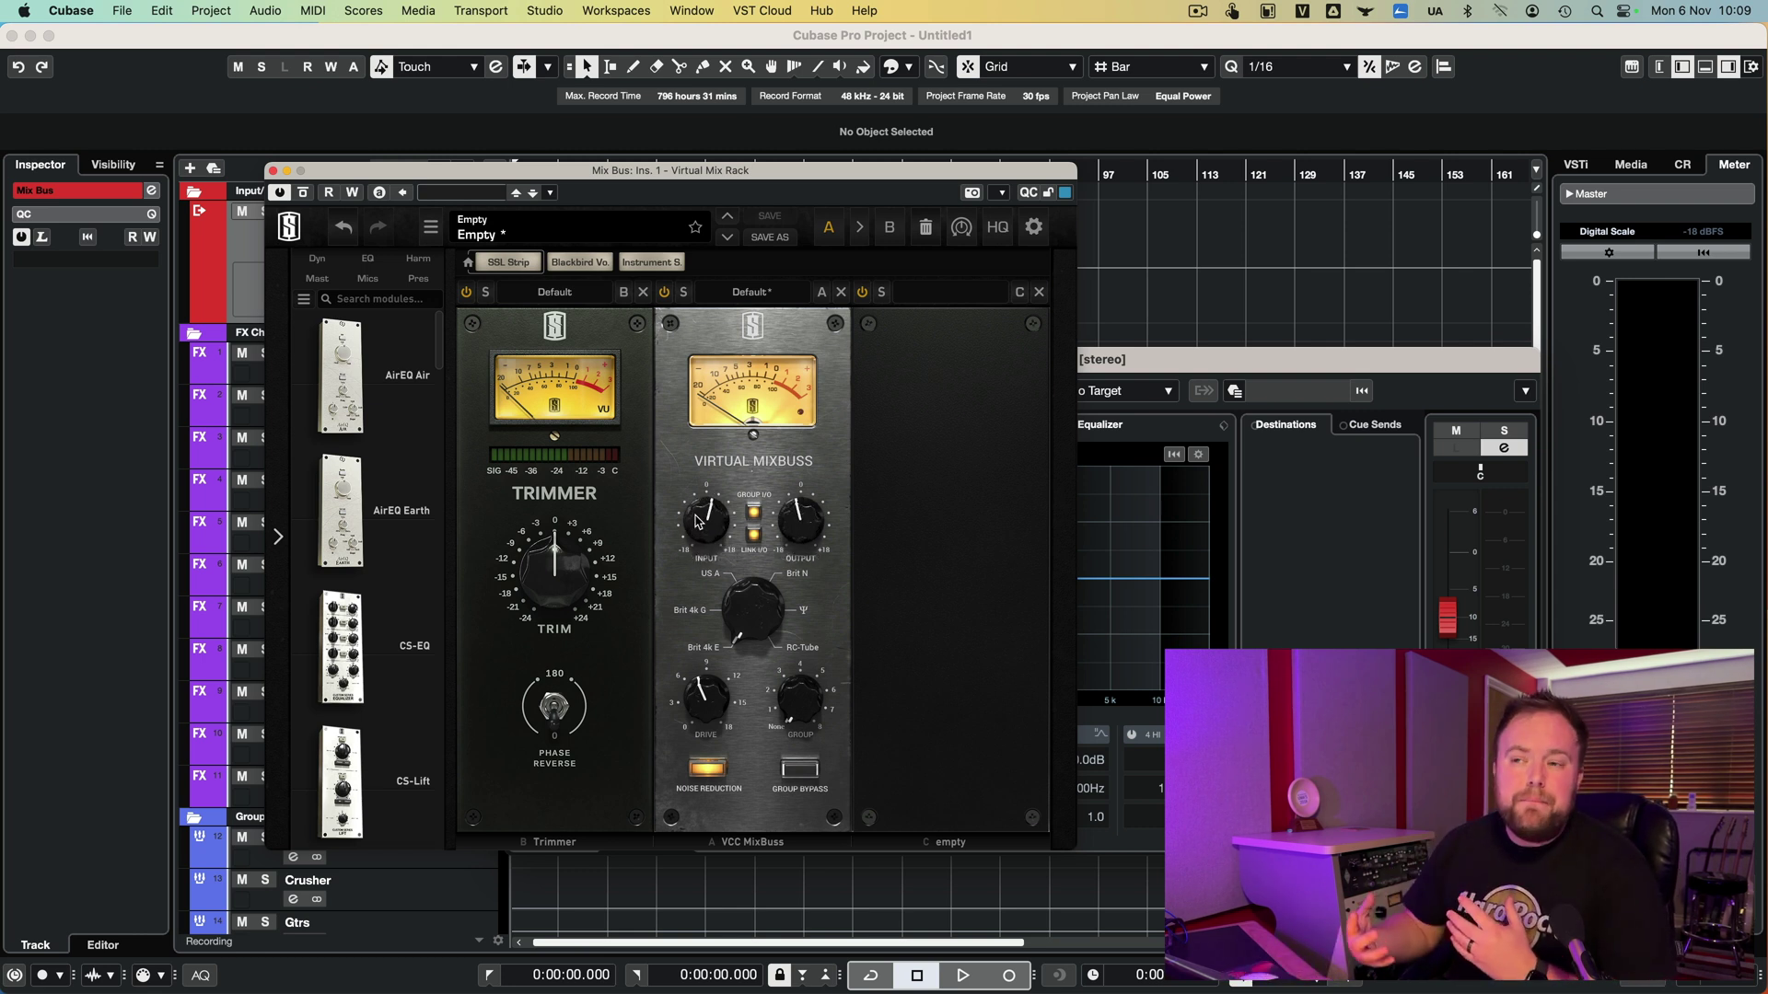
{"action": "left_click_drag", "start_coordinate": [696, 715], "coordinate": [694, 701]}
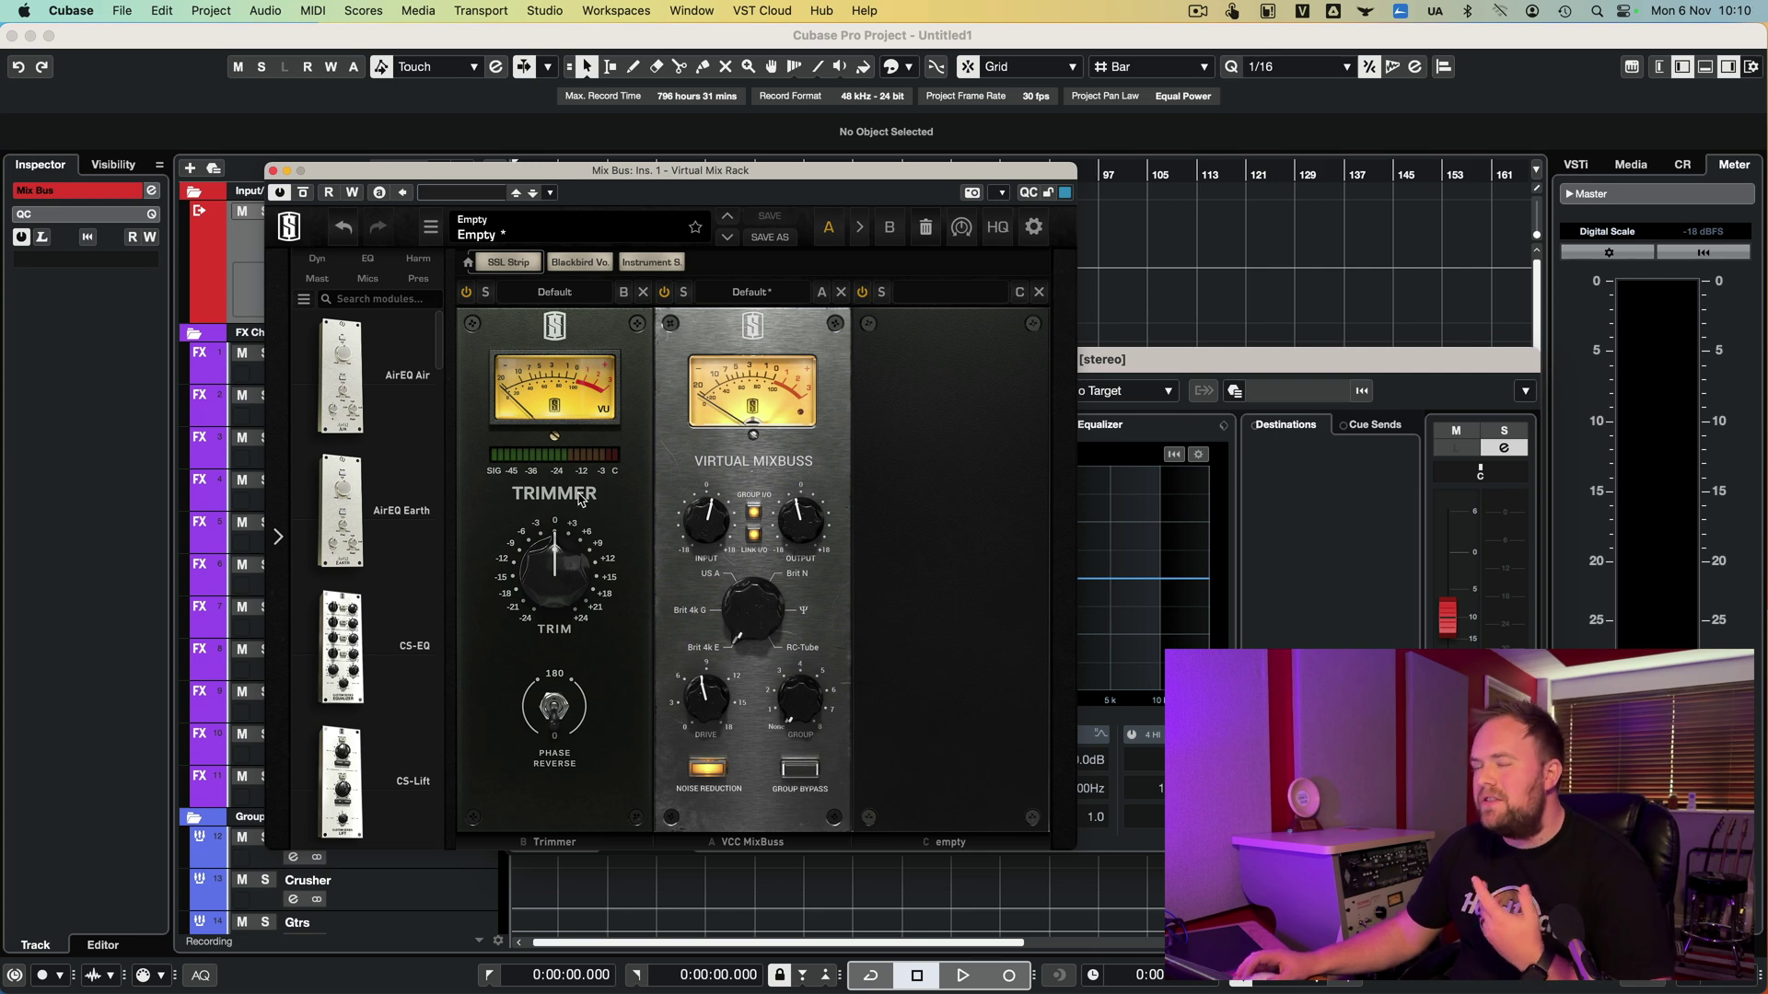
{"action": "left_click", "coordinate": [273, 170]}
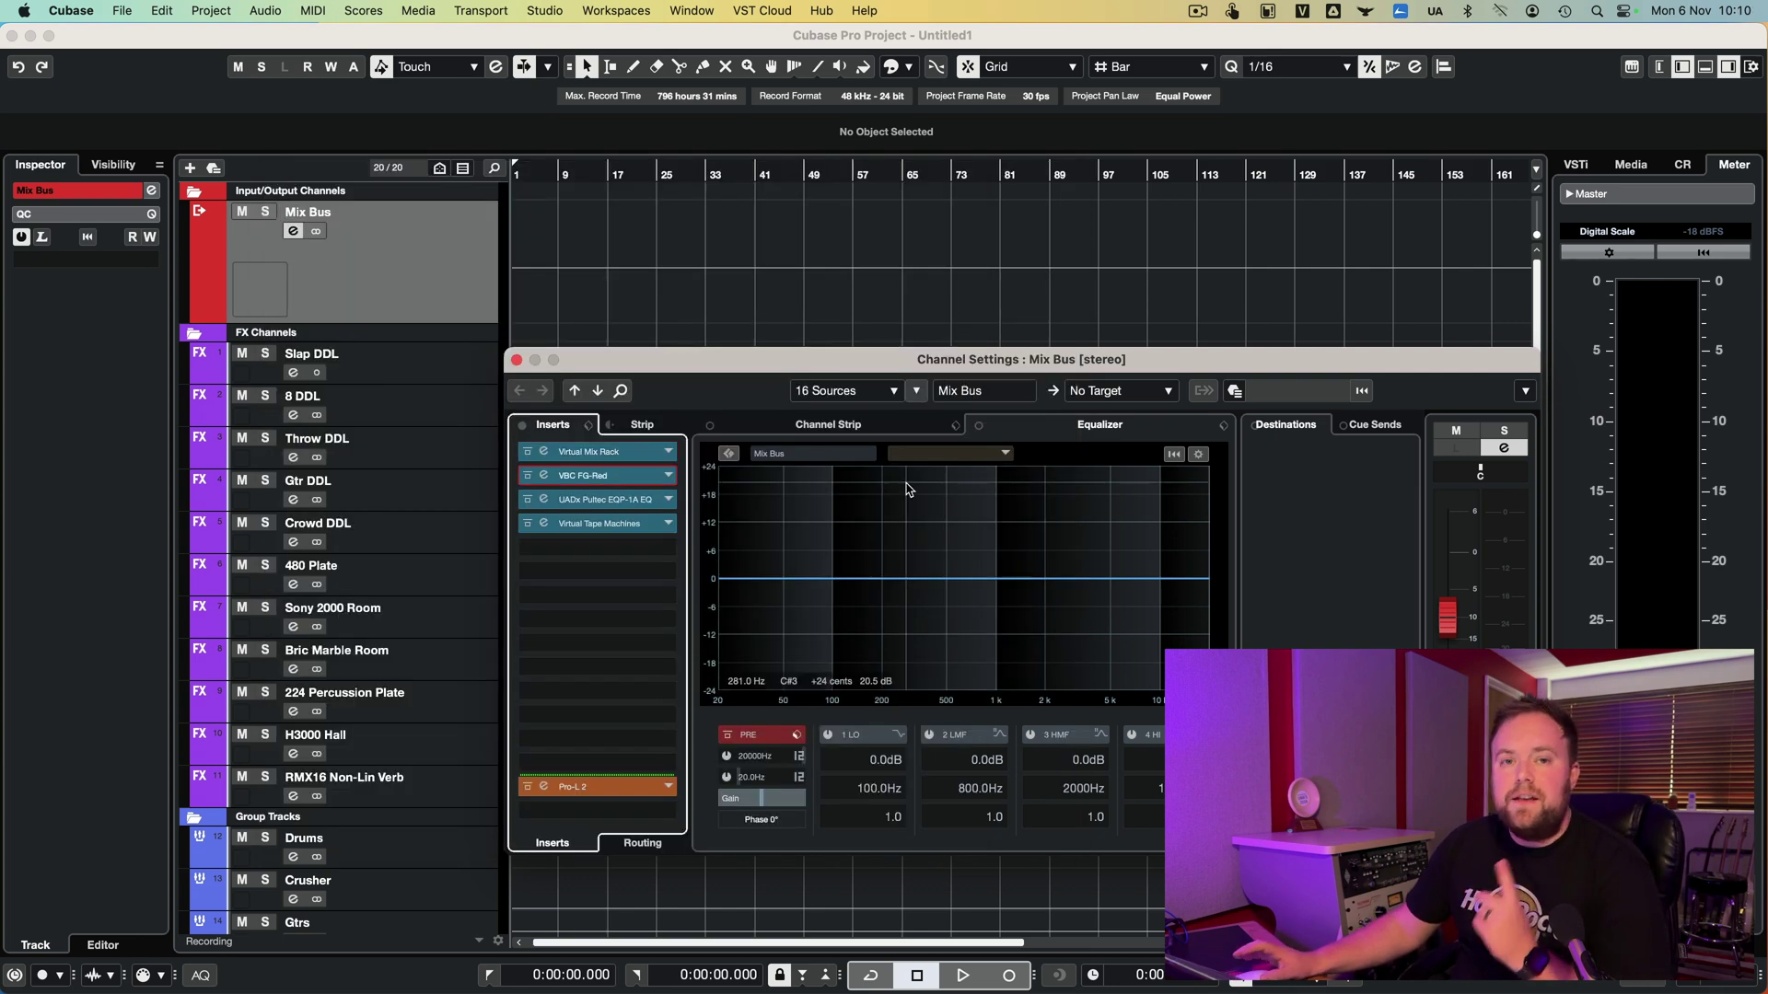
Examine the settings of the VBC FG-Red compressor and the UADx Pultec EQP-1A EQ inserted on the Mix Bus.
{"action": "left_click", "coordinate": [614, 479]}
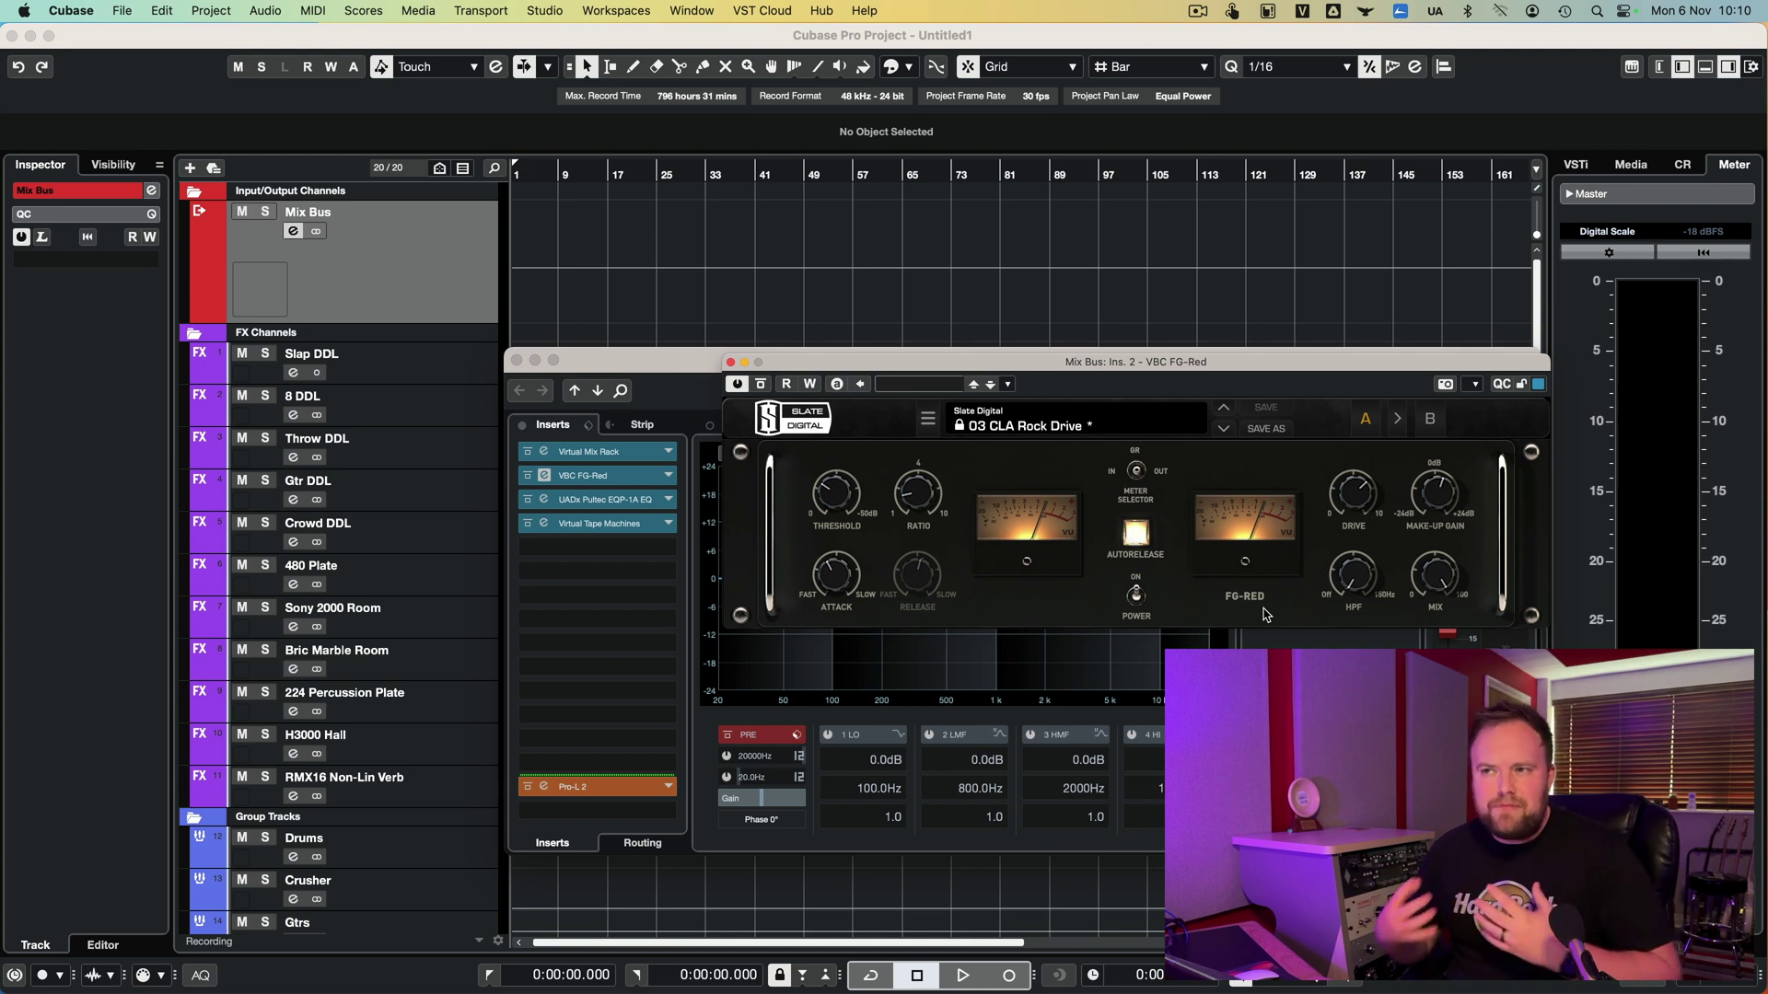
{"action": "mouse_move", "coordinate": [922, 532]}
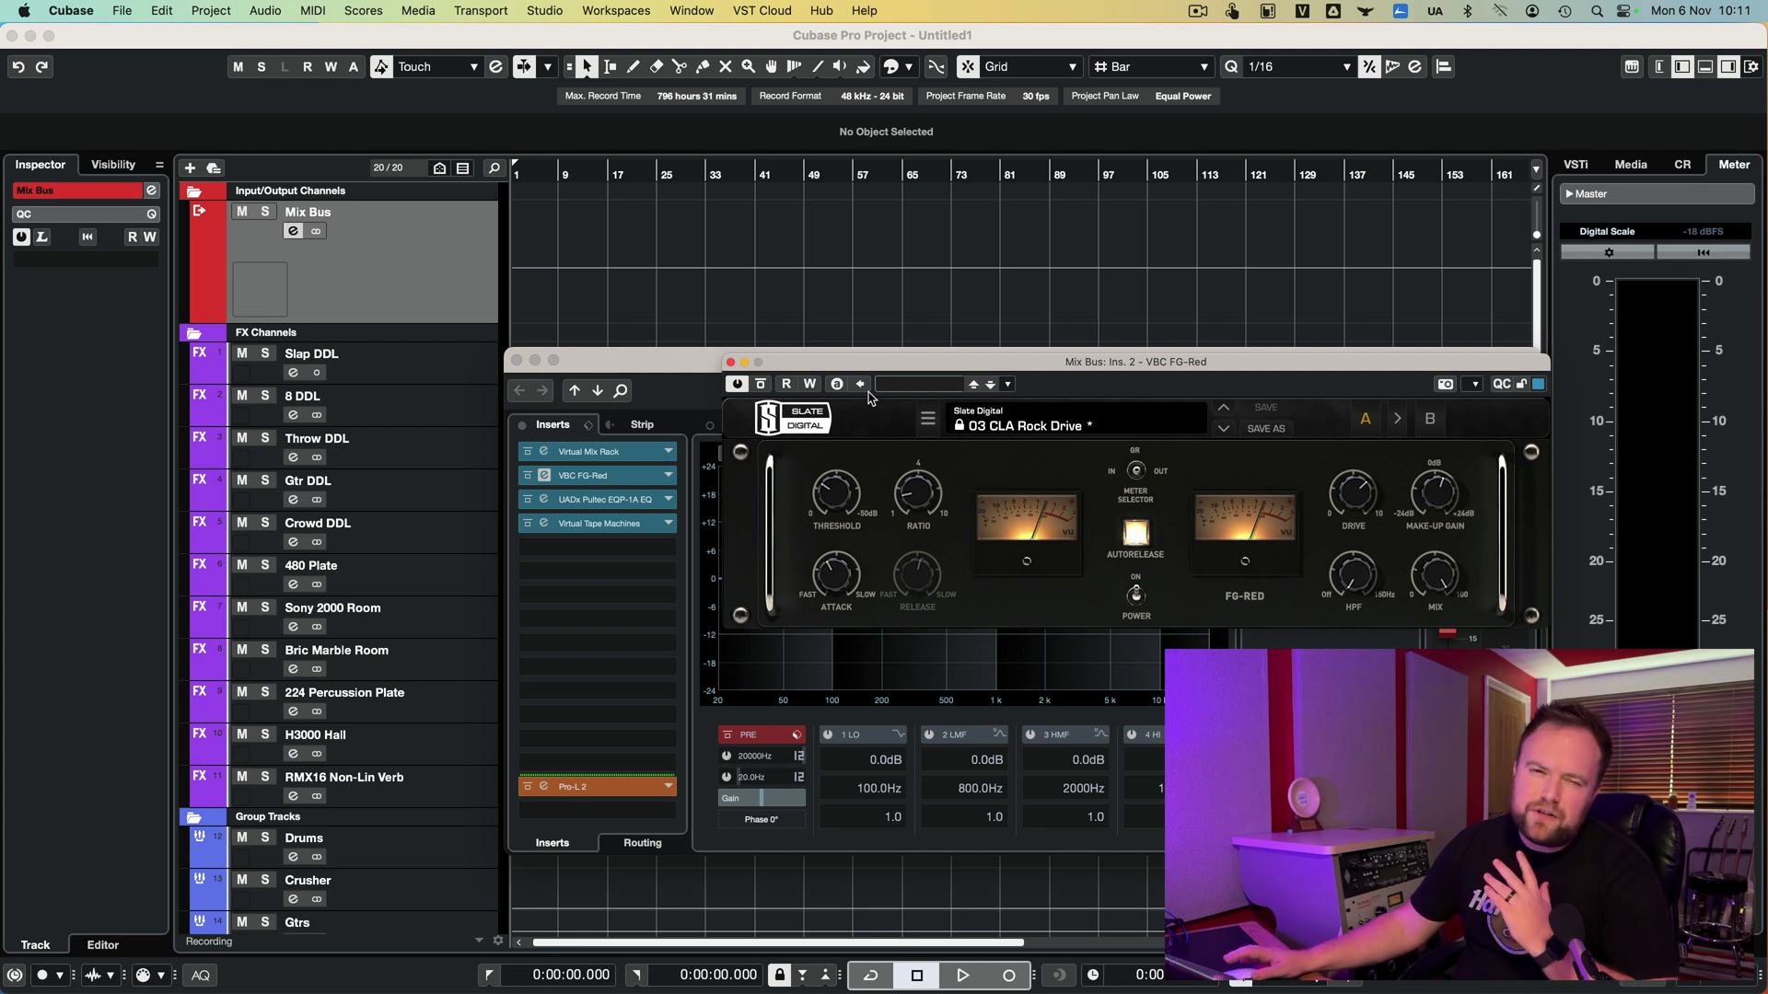
{"action": "left_click", "coordinate": [730, 362]}
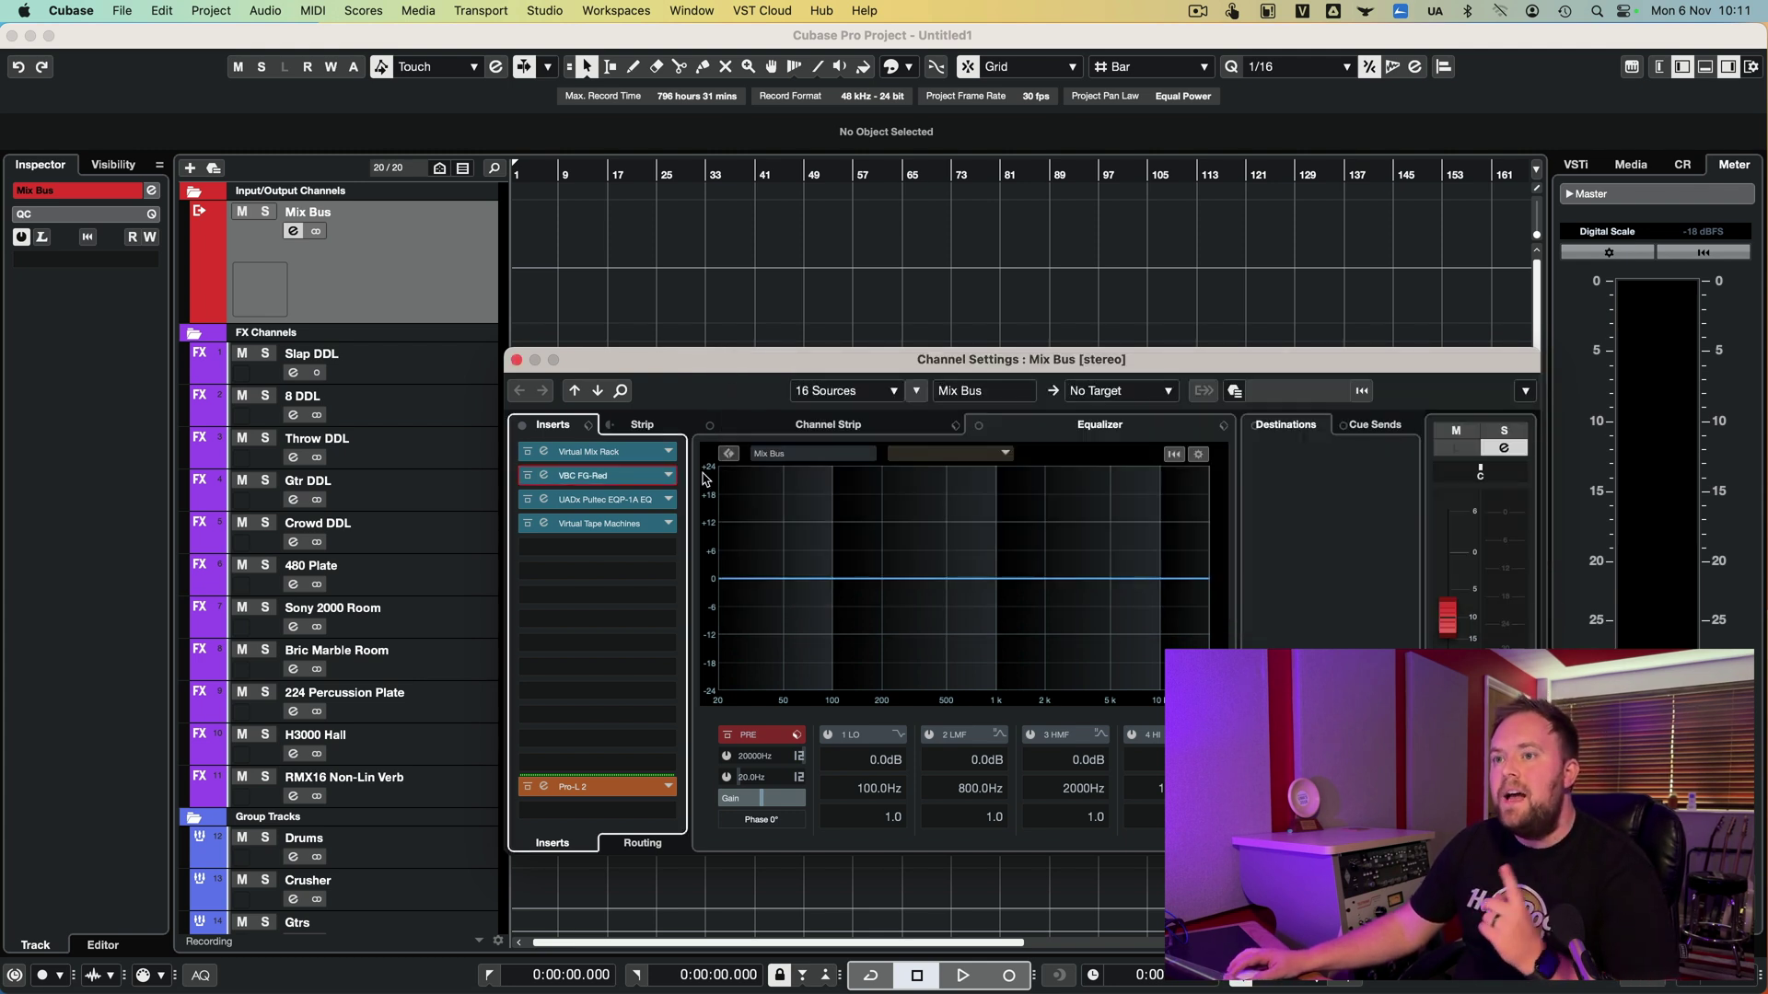
{"action": "left_click", "coordinate": [633, 503]}
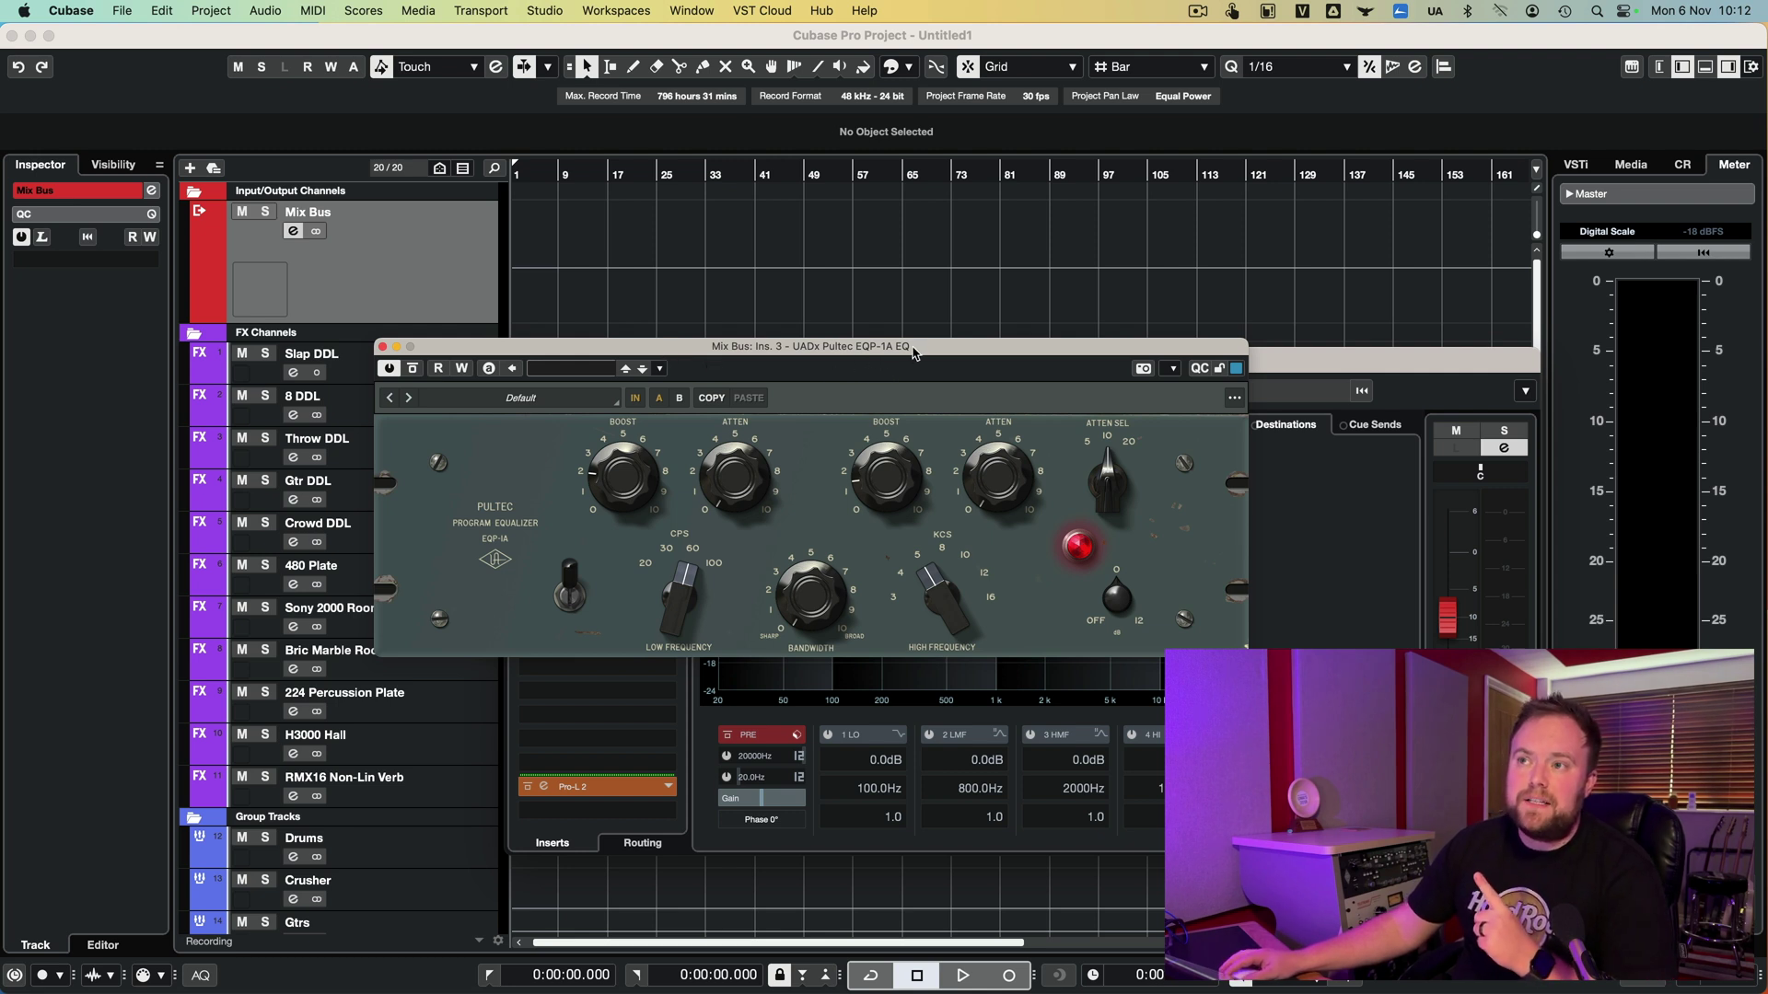
{"action": "left_click_drag", "start_coordinate": [917, 350], "coordinate": [938, 353]}
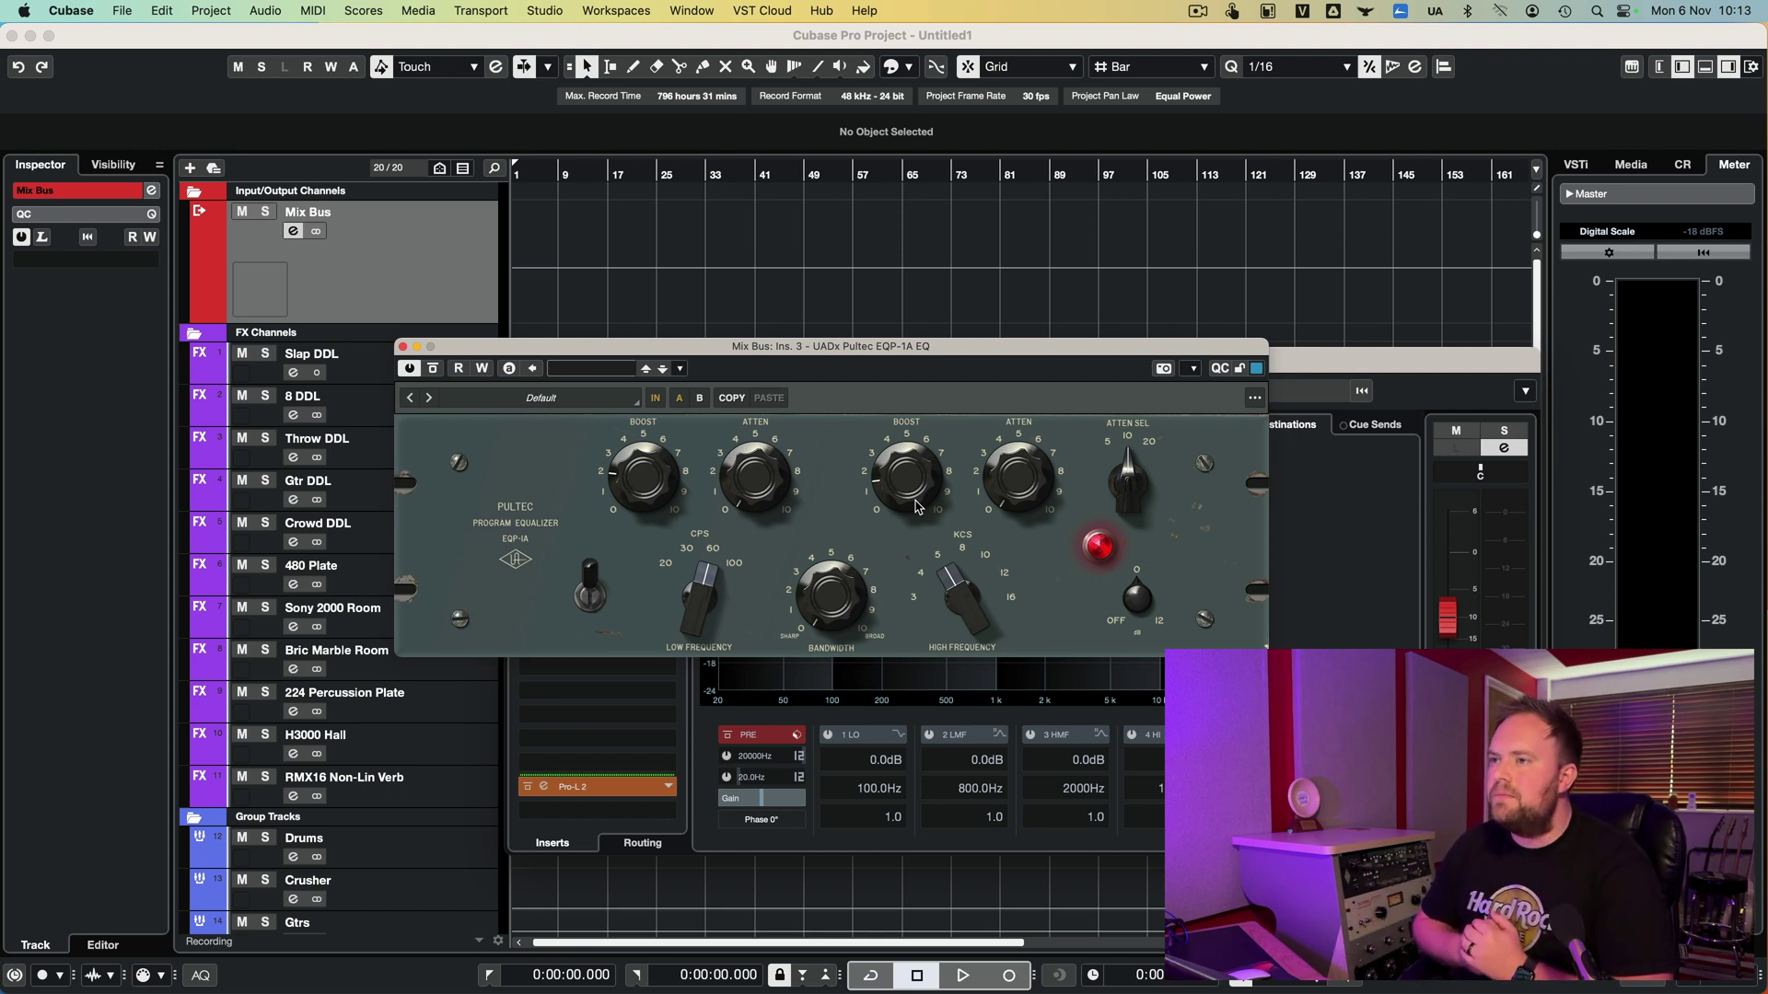
{"action": "key", "text": "super+w"}
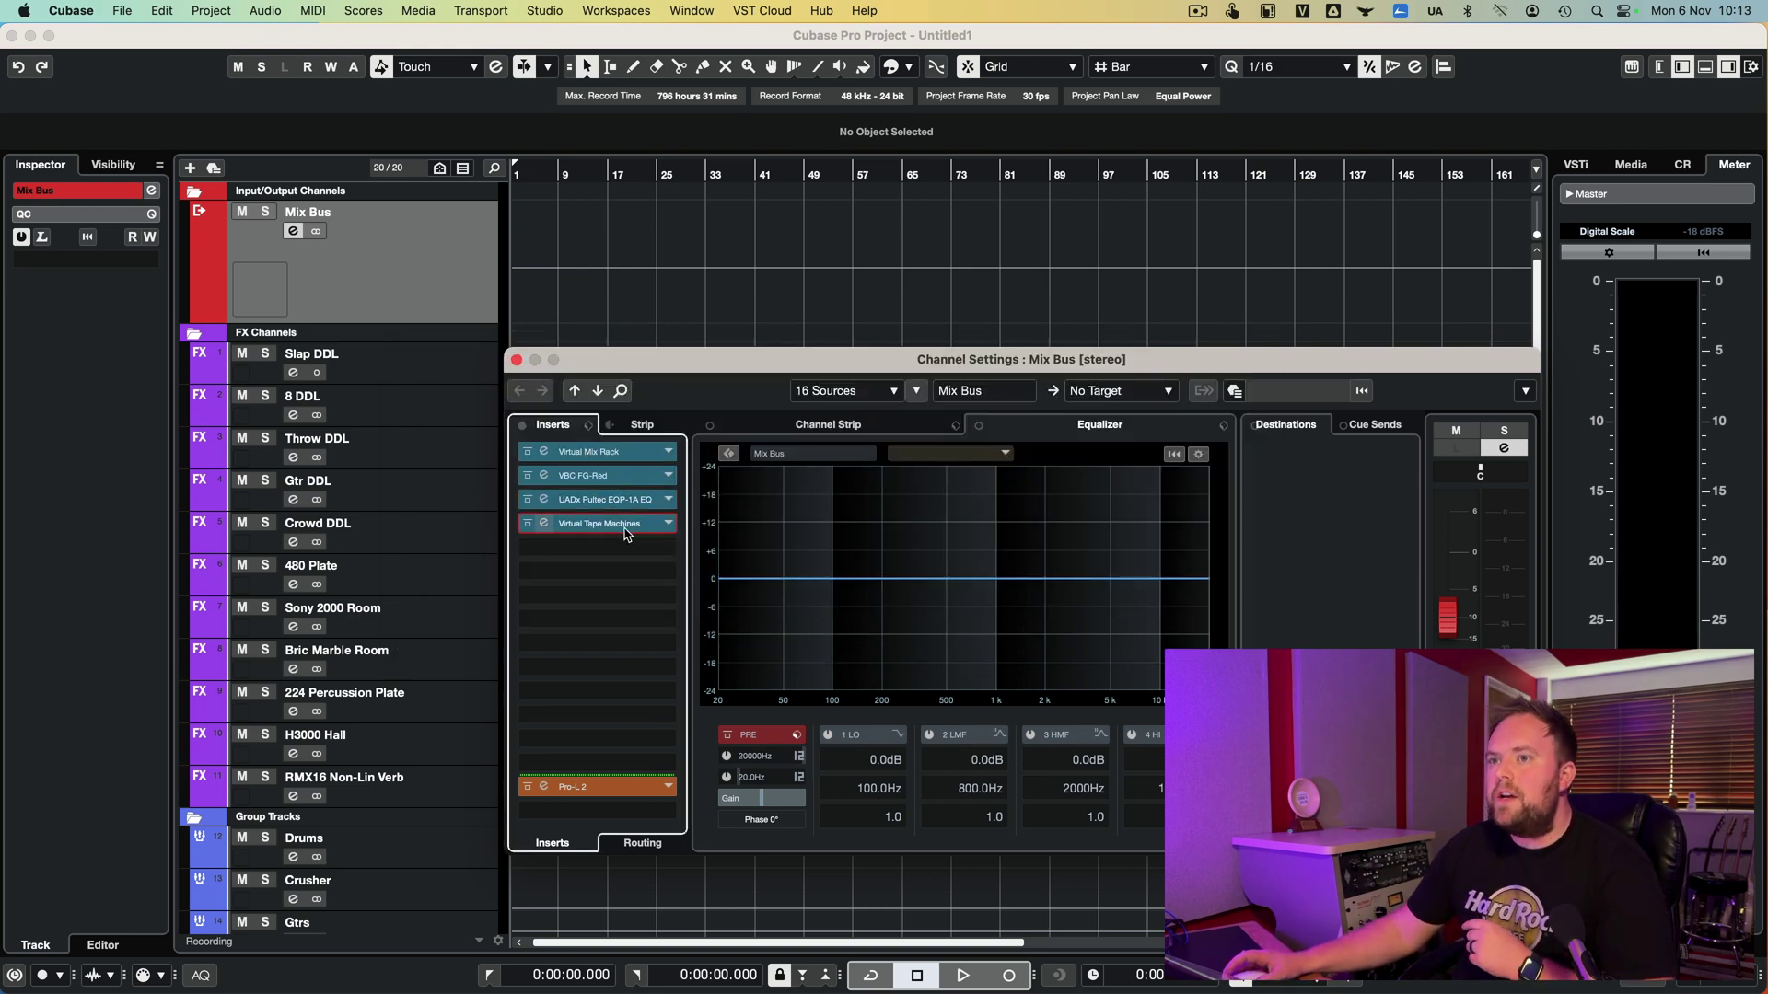
Examine the Mix Bus's Virtual Tape Machines insert, including its calibration settings, and the Pro-L 2 limiter insert.
{"action": "left_click", "coordinate": [624, 530]}
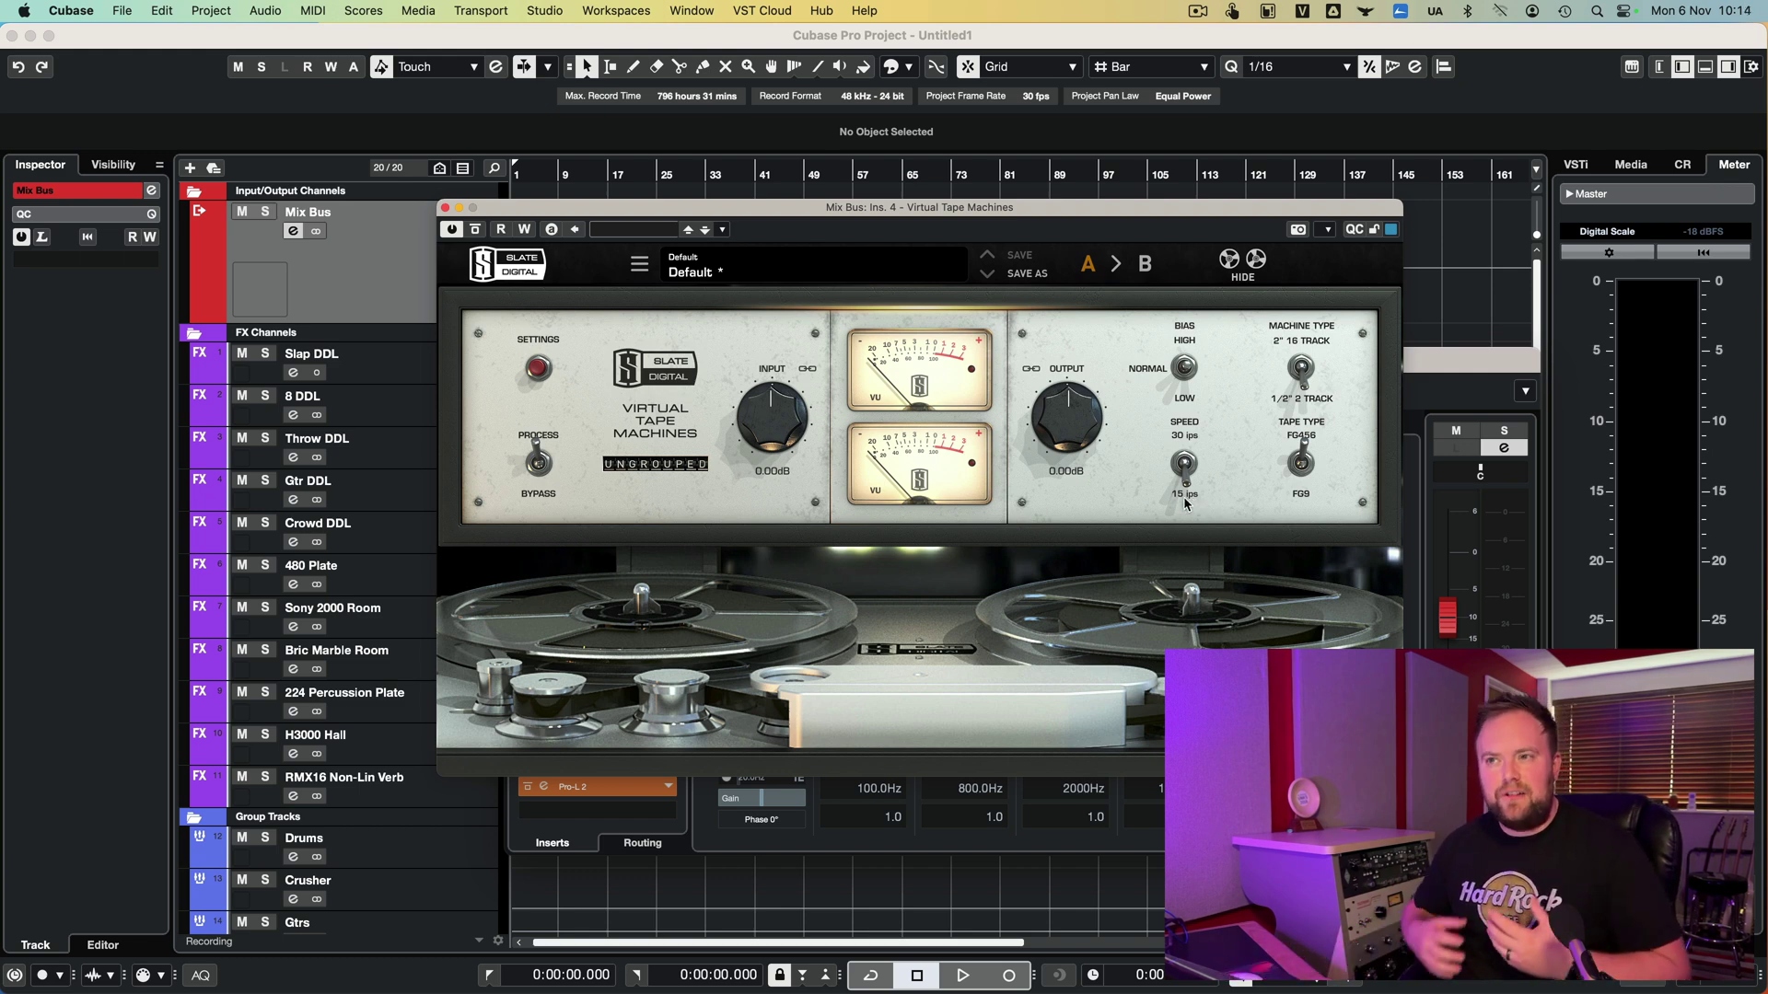
{"action": "left_click", "coordinate": [539, 367]}
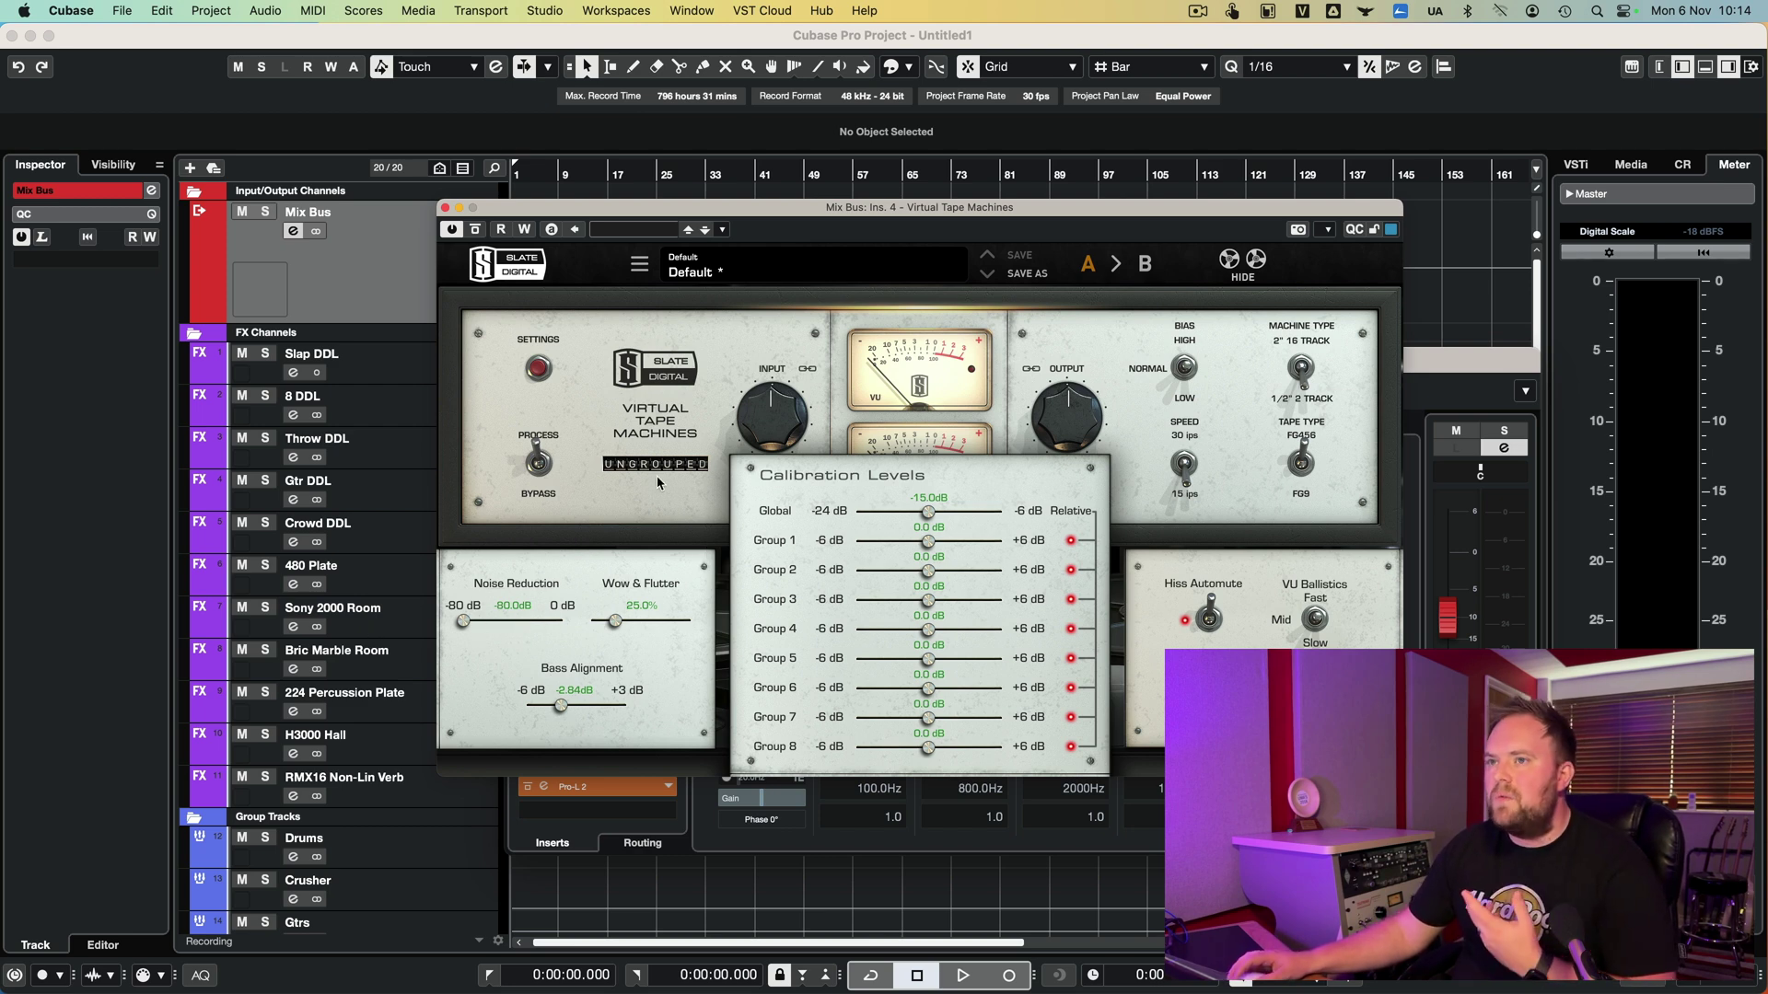
{"action": "left_click", "coordinate": [445, 208]}
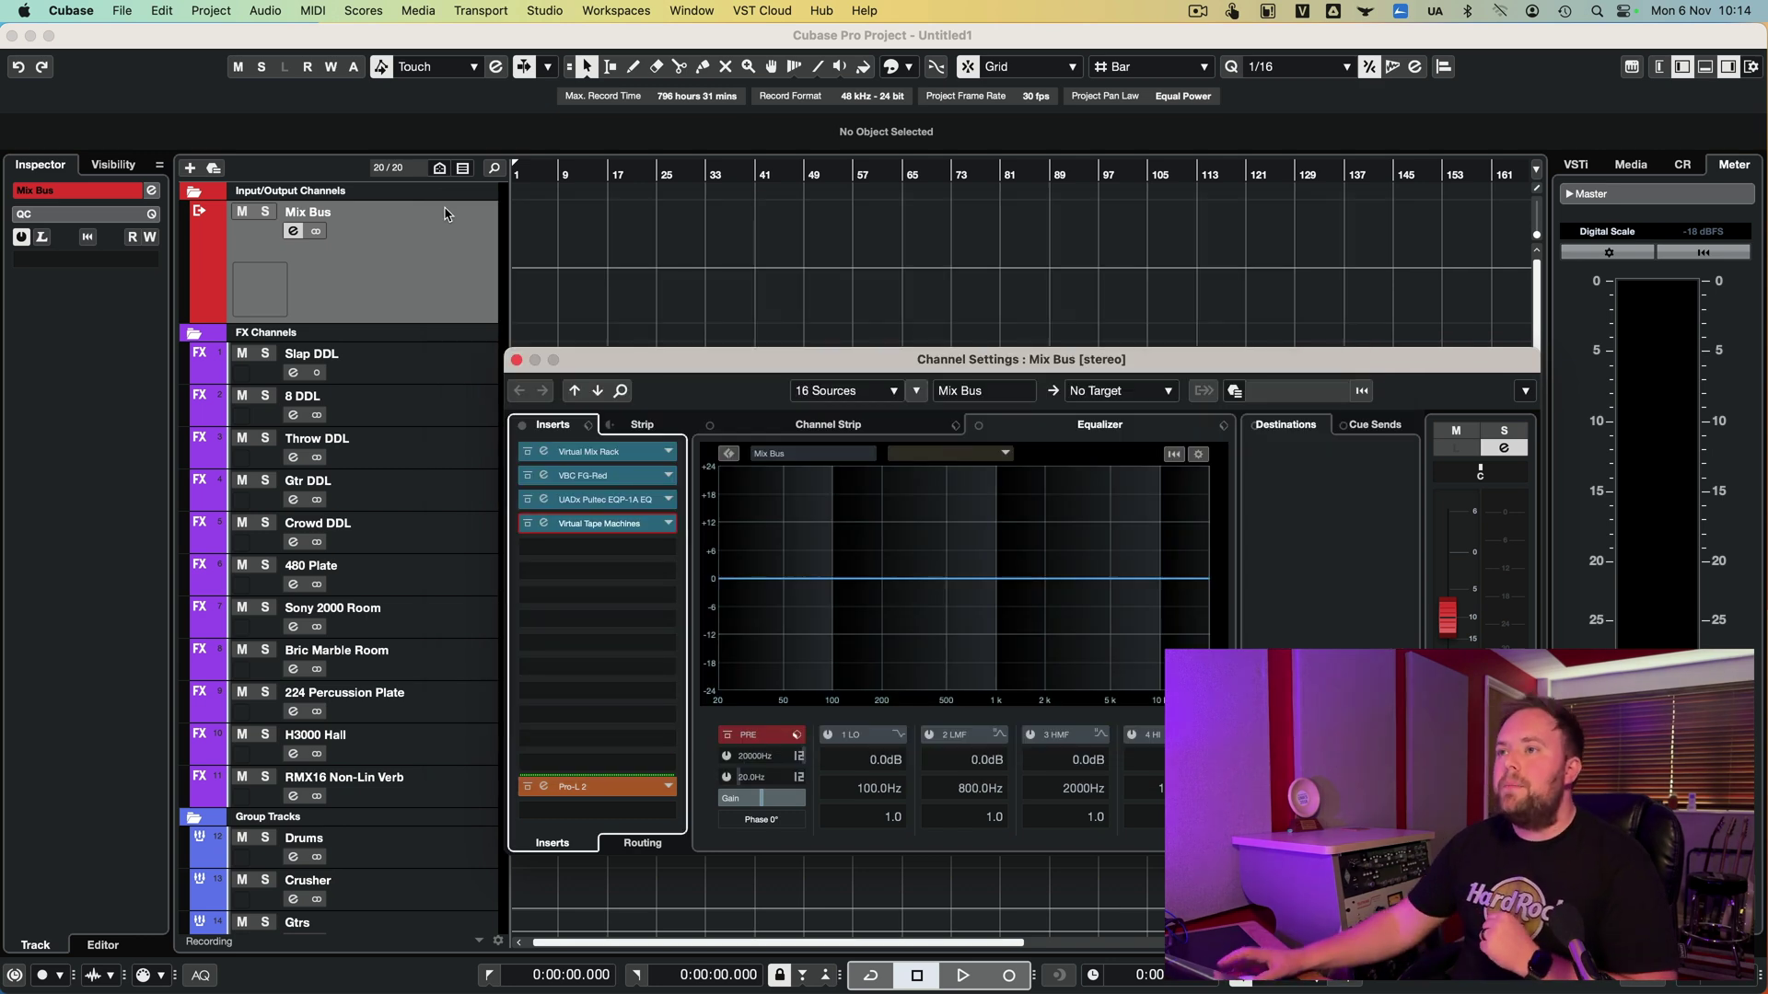
{"action": "left_click", "coordinate": [591, 788]}
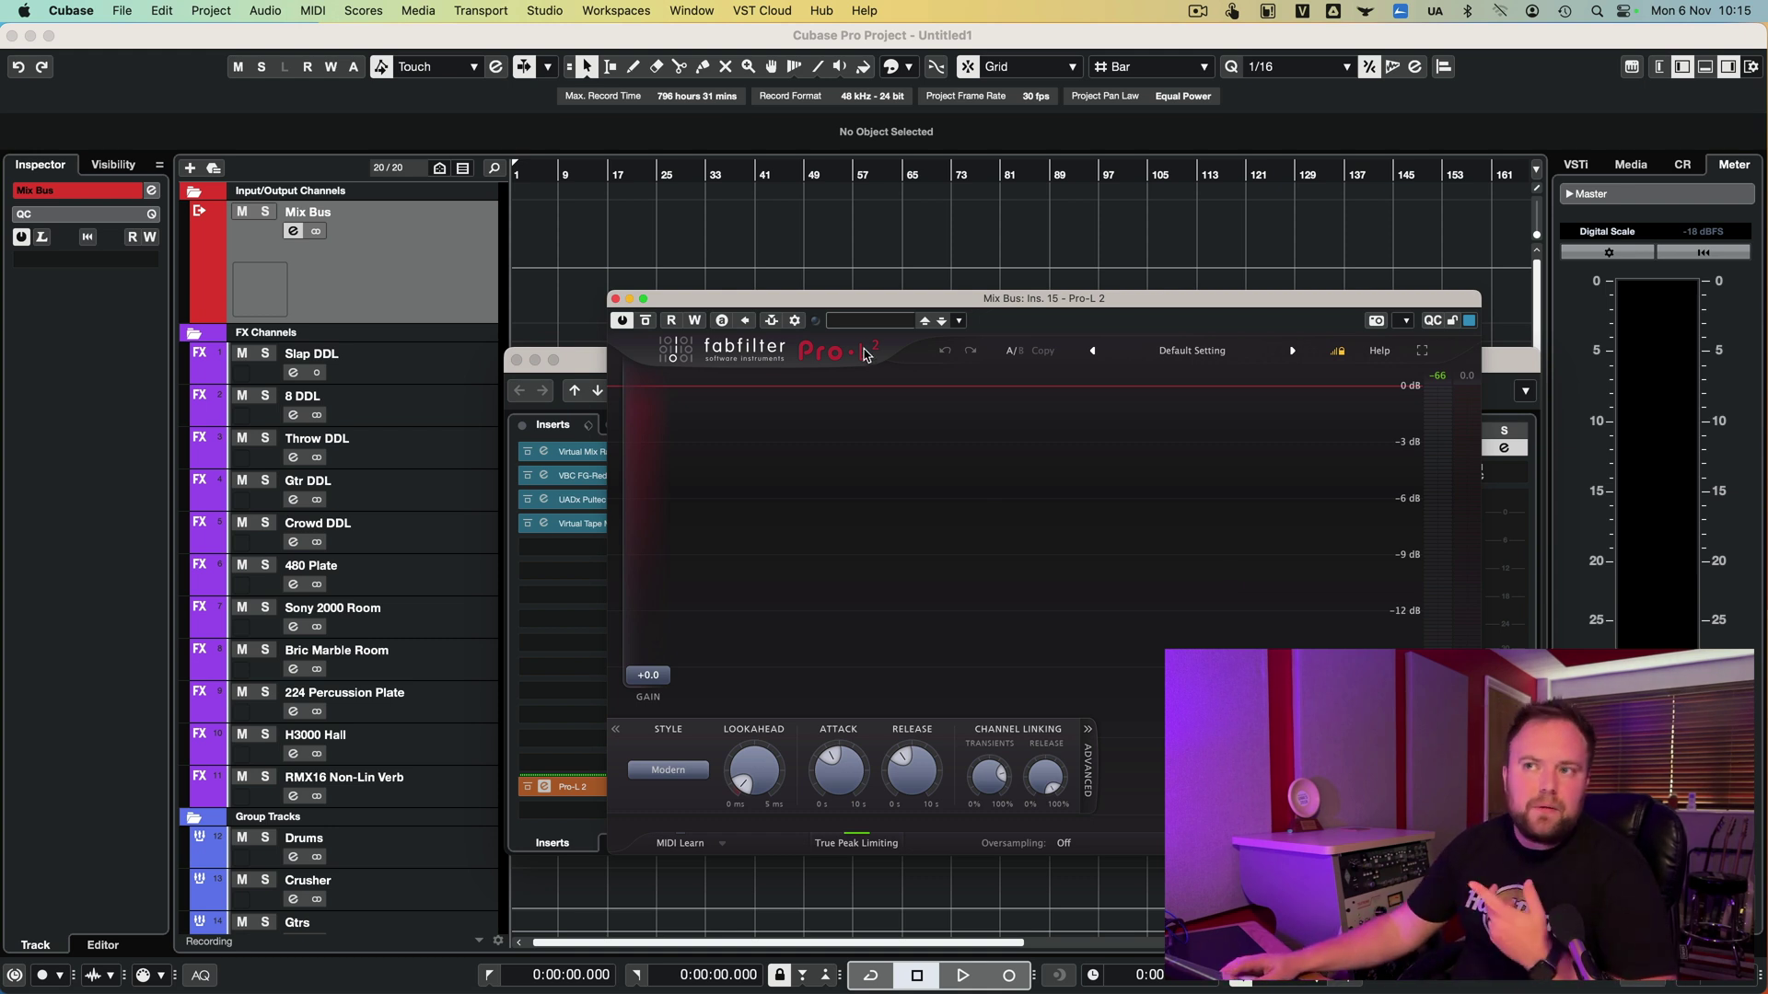
{"action": "left_click", "coordinate": [615, 298]}
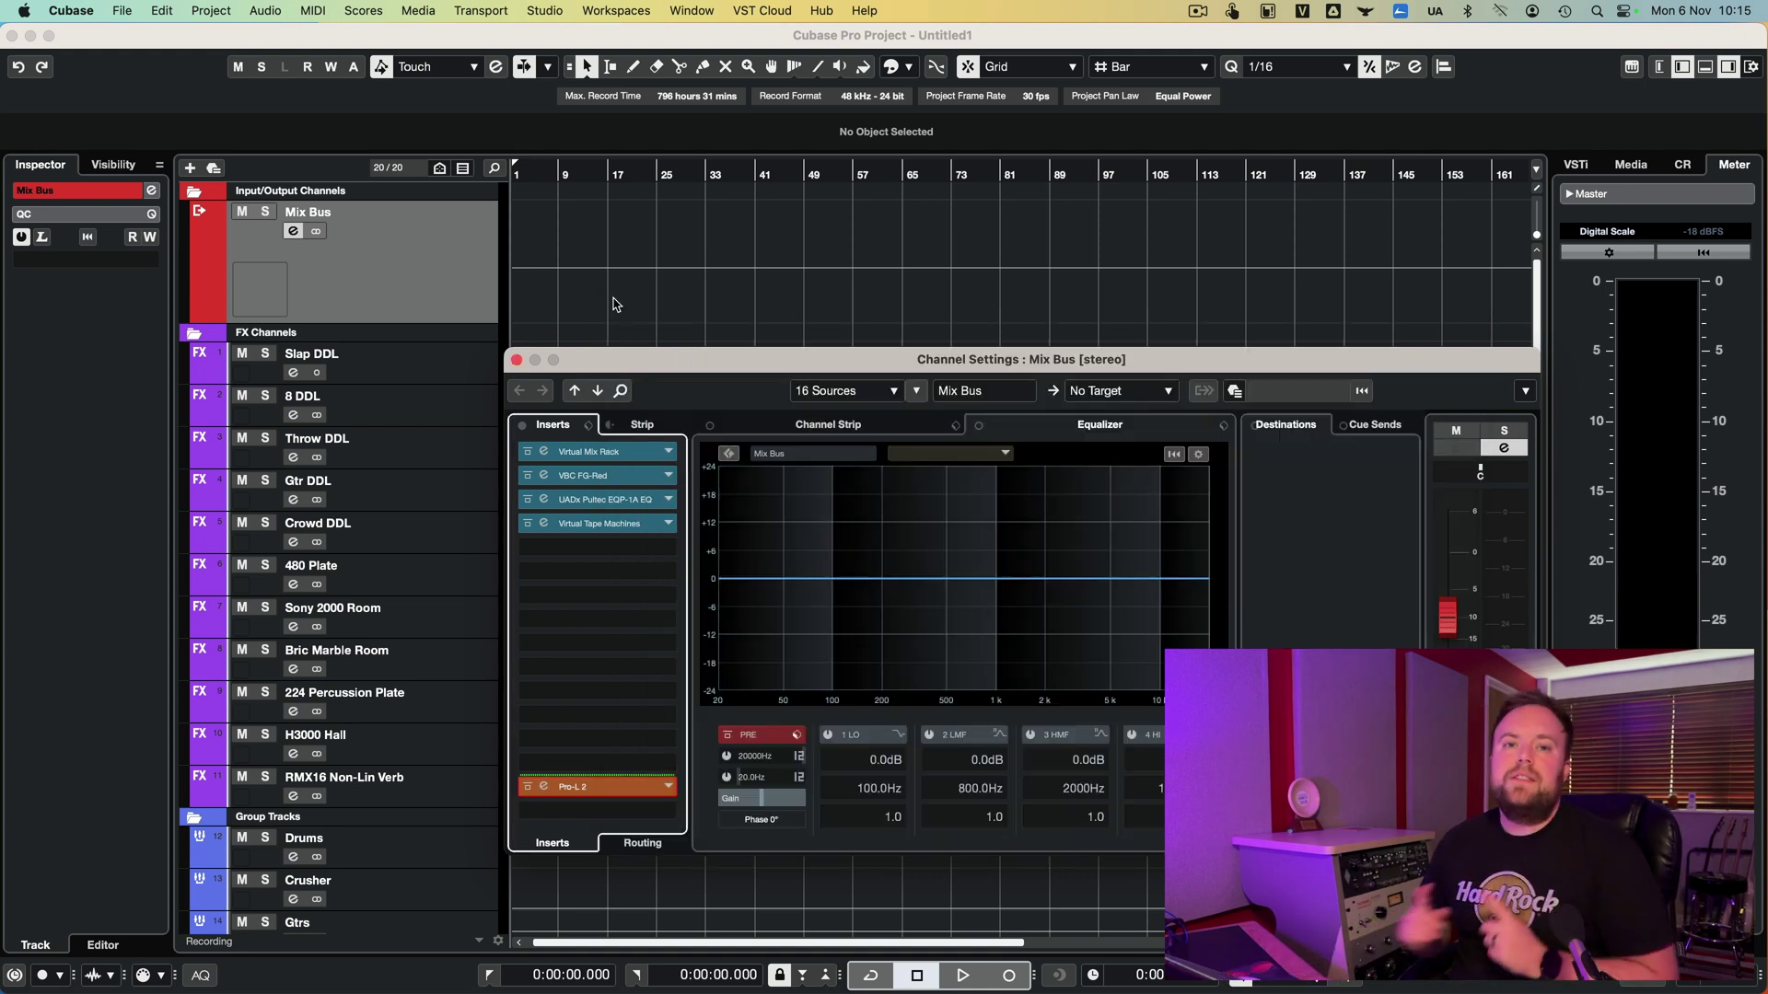
{"action": "left_click", "coordinate": [517, 360]}
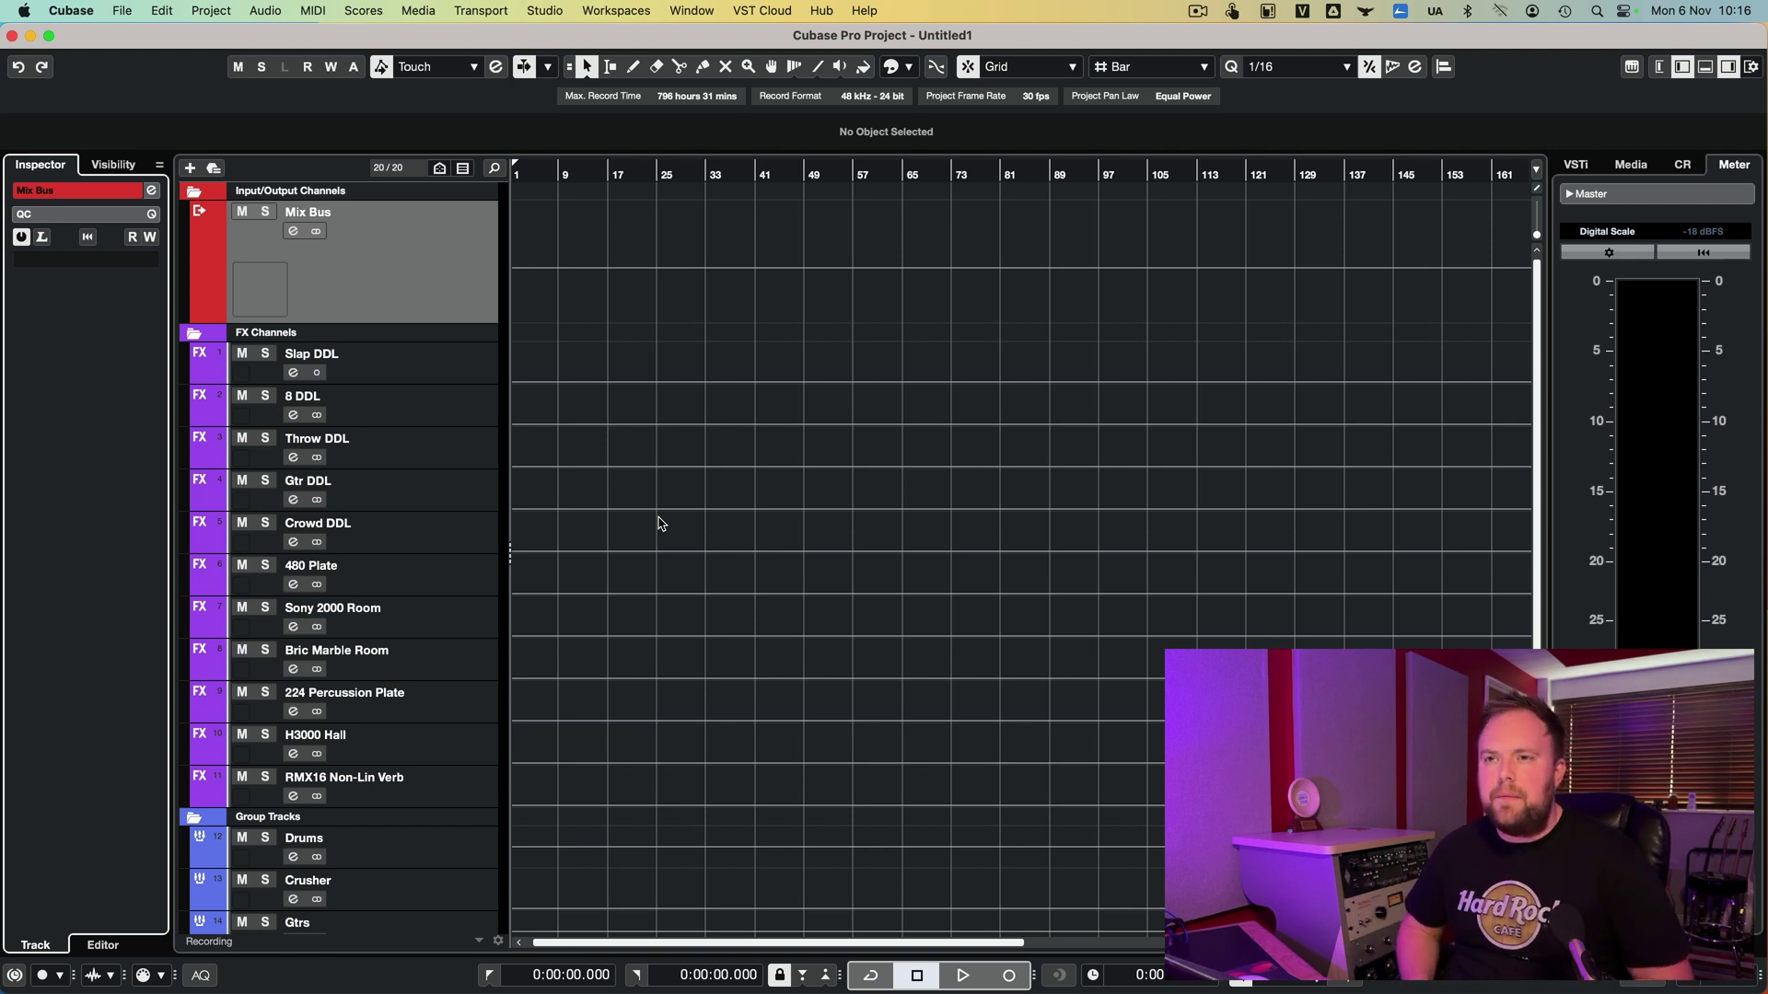
Go through the delay FX channels and inspect the Repeater and Virtual Tape Machines inserts on Slap DDL.
{"action": "left_click", "coordinate": [496, 376]}
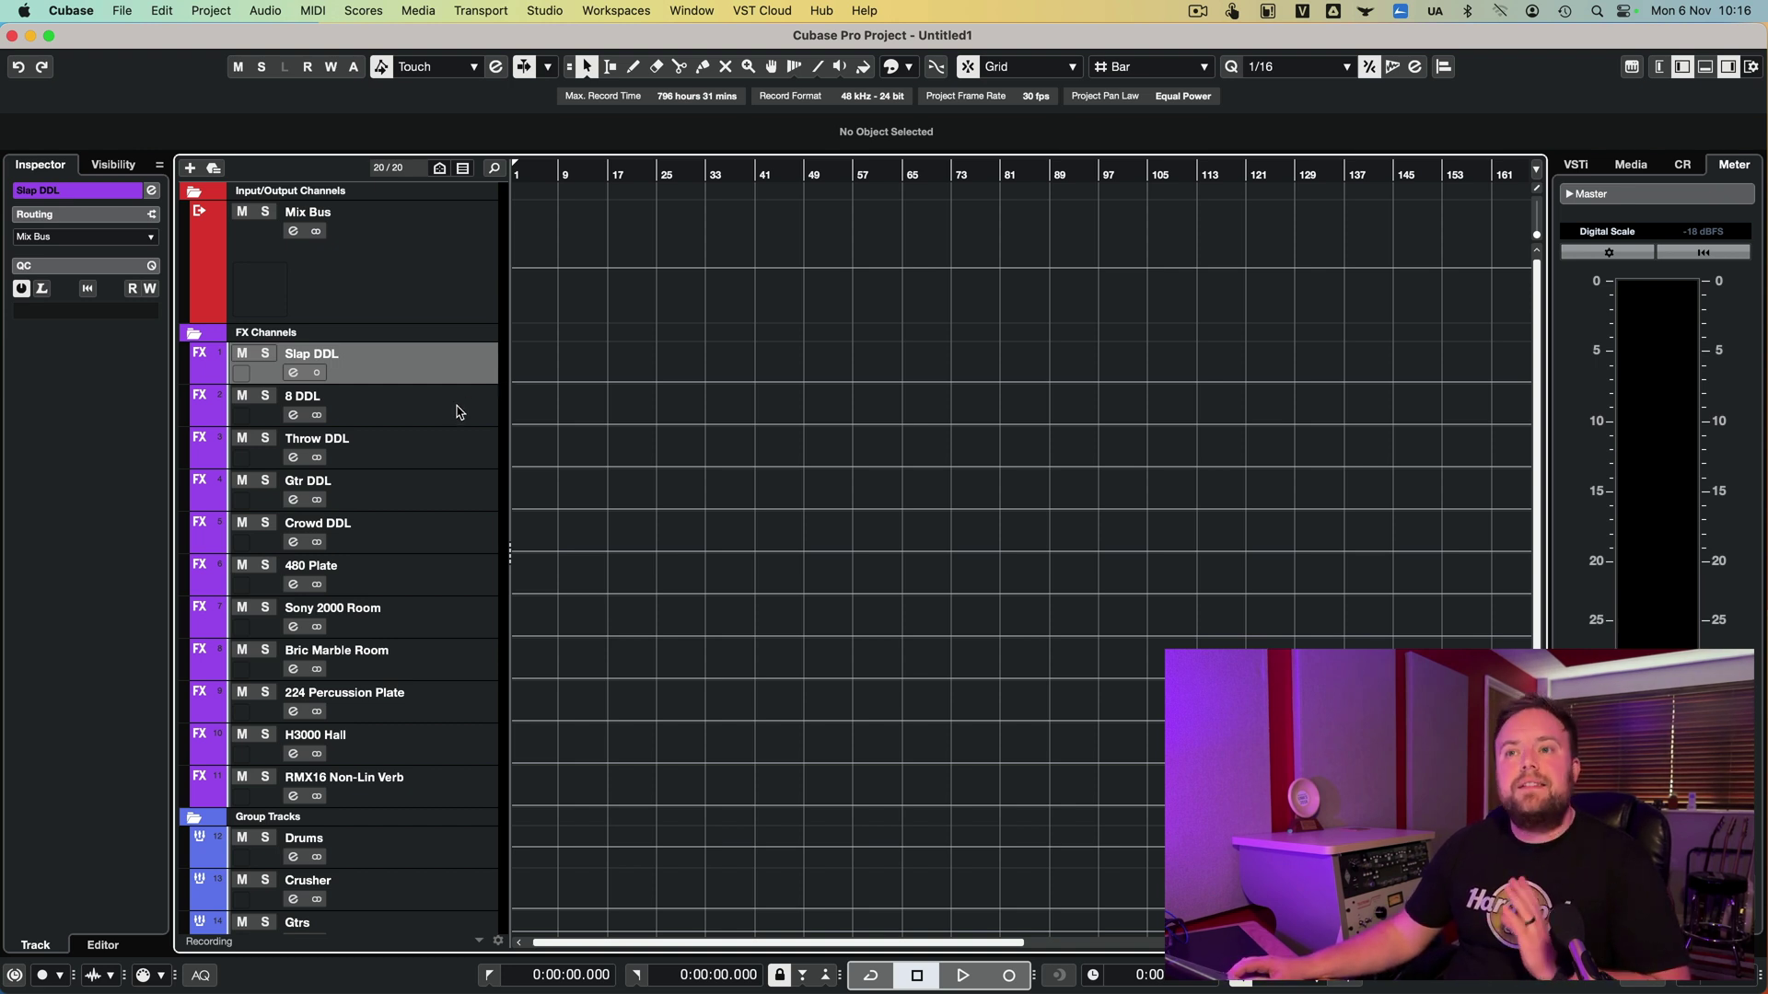
{"action": "left_click", "coordinate": [442, 544]}
{"action": "left_click", "coordinate": [453, 486]}
{"action": "left_click", "coordinate": [454, 432]}
{"action": "left_click", "coordinate": [453, 402]}
{"action": "left_click", "coordinate": [452, 375]}
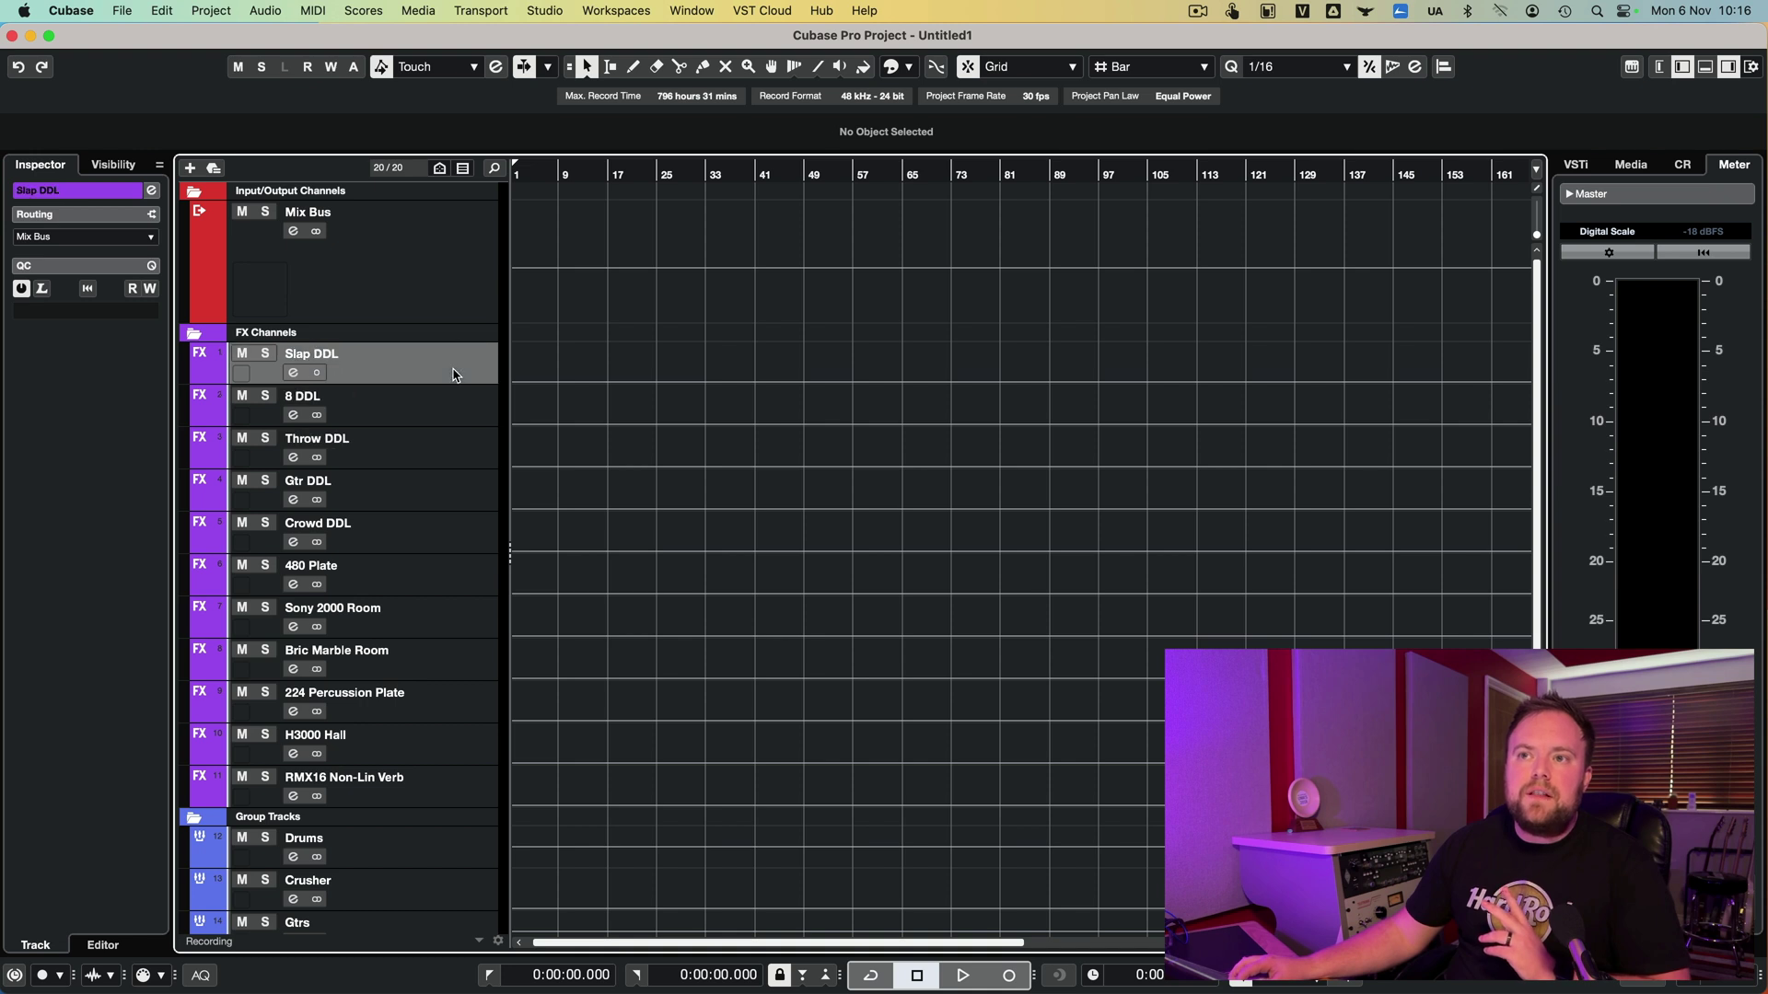
{"action": "left_click", "coordinate": [292, 373]}
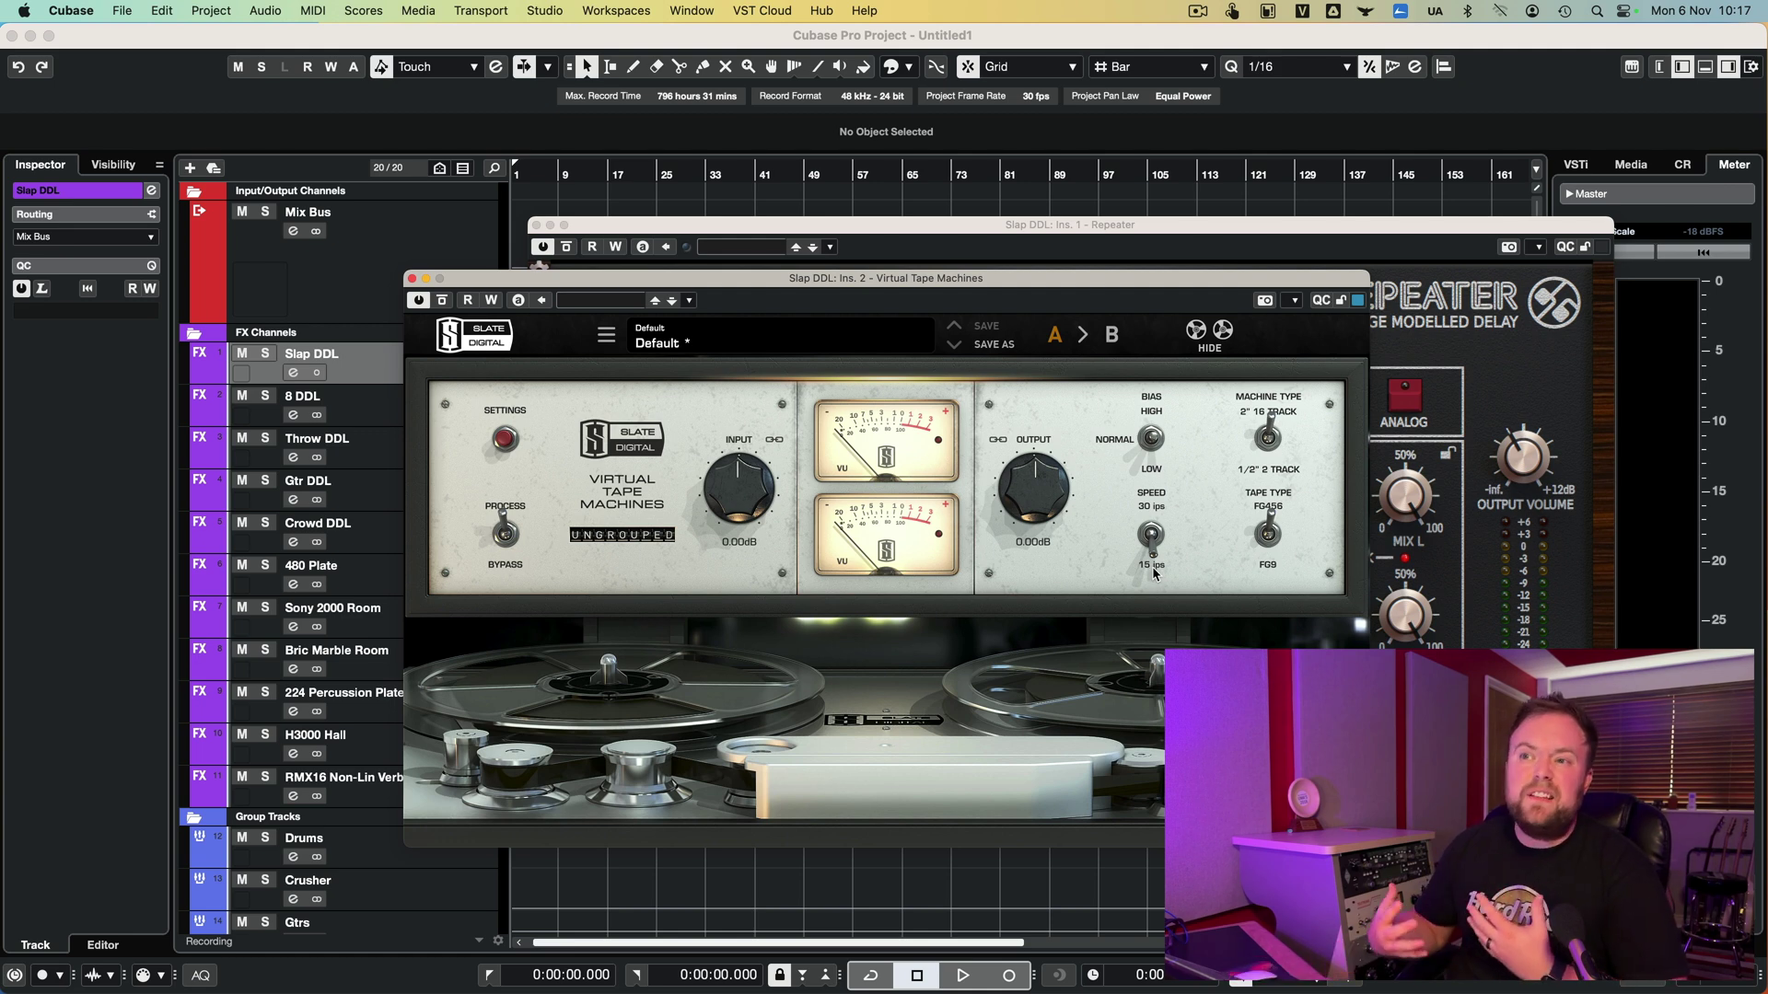
Examine the Repeater delay settings on the 8 DDL and Throw DDL channels.
{"action": "left_click", "coordinate": [368, 405]}
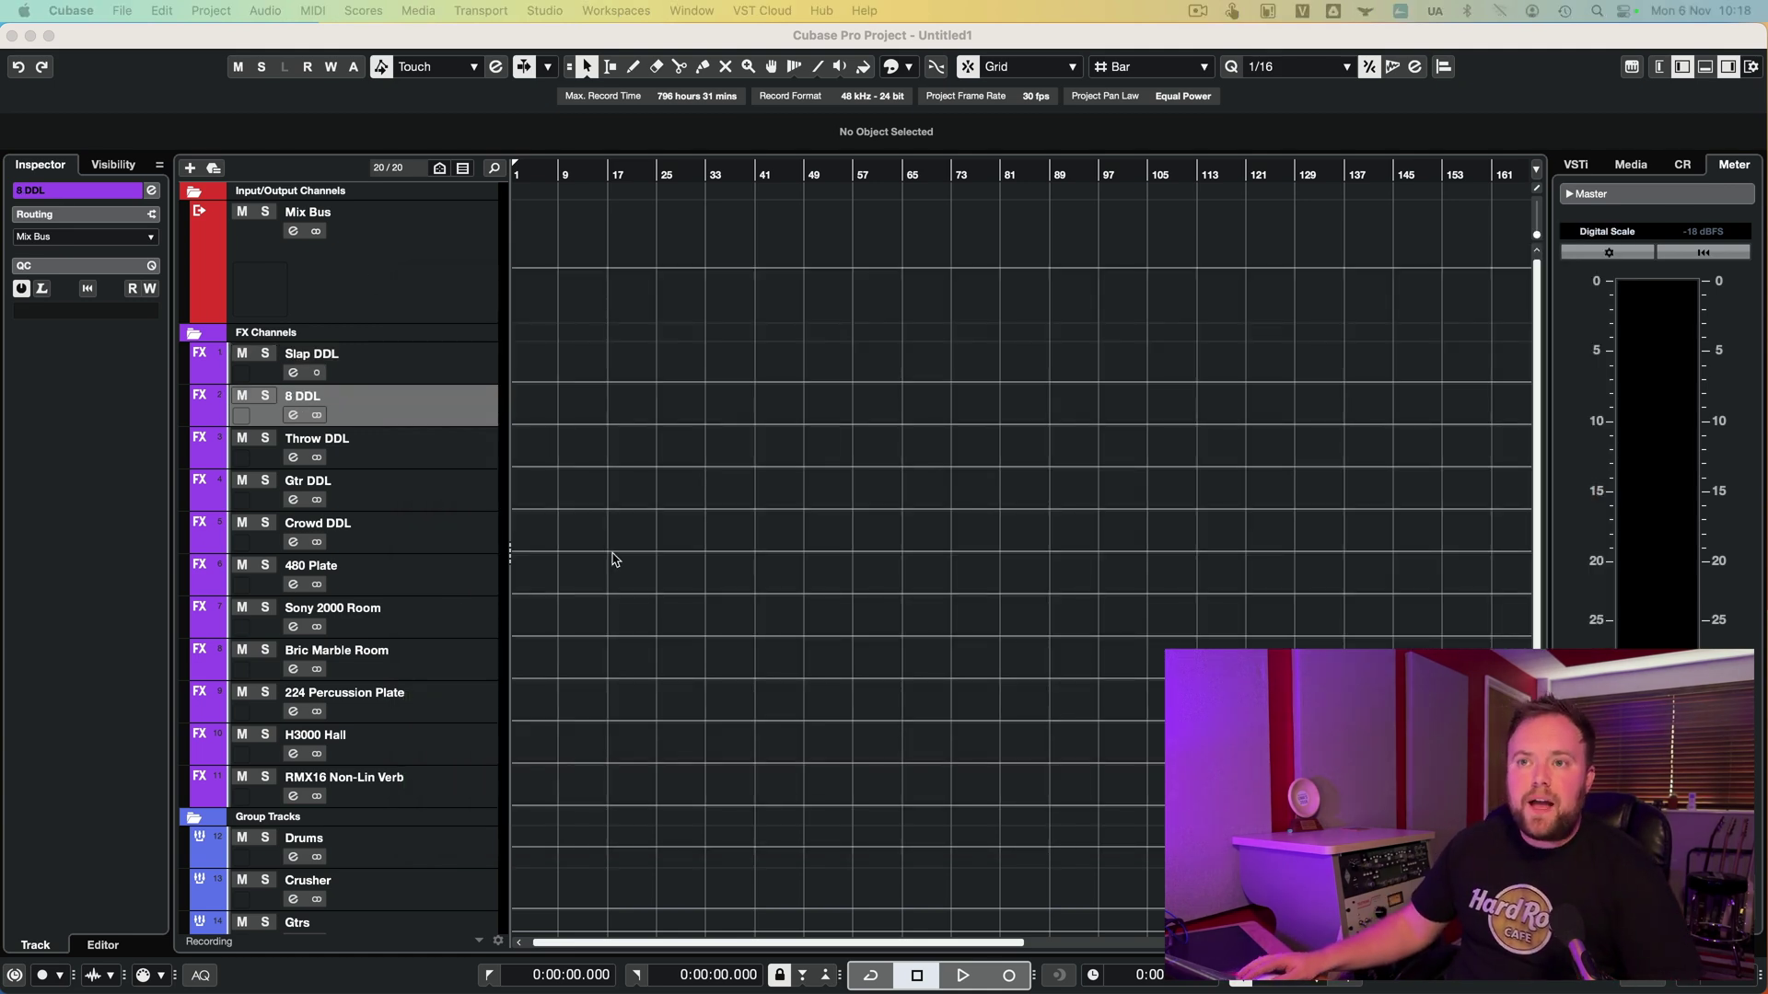
{"action": "left_click_drag", "start_coordinate": [1075, 299], "coordinate": [1016, 223]}
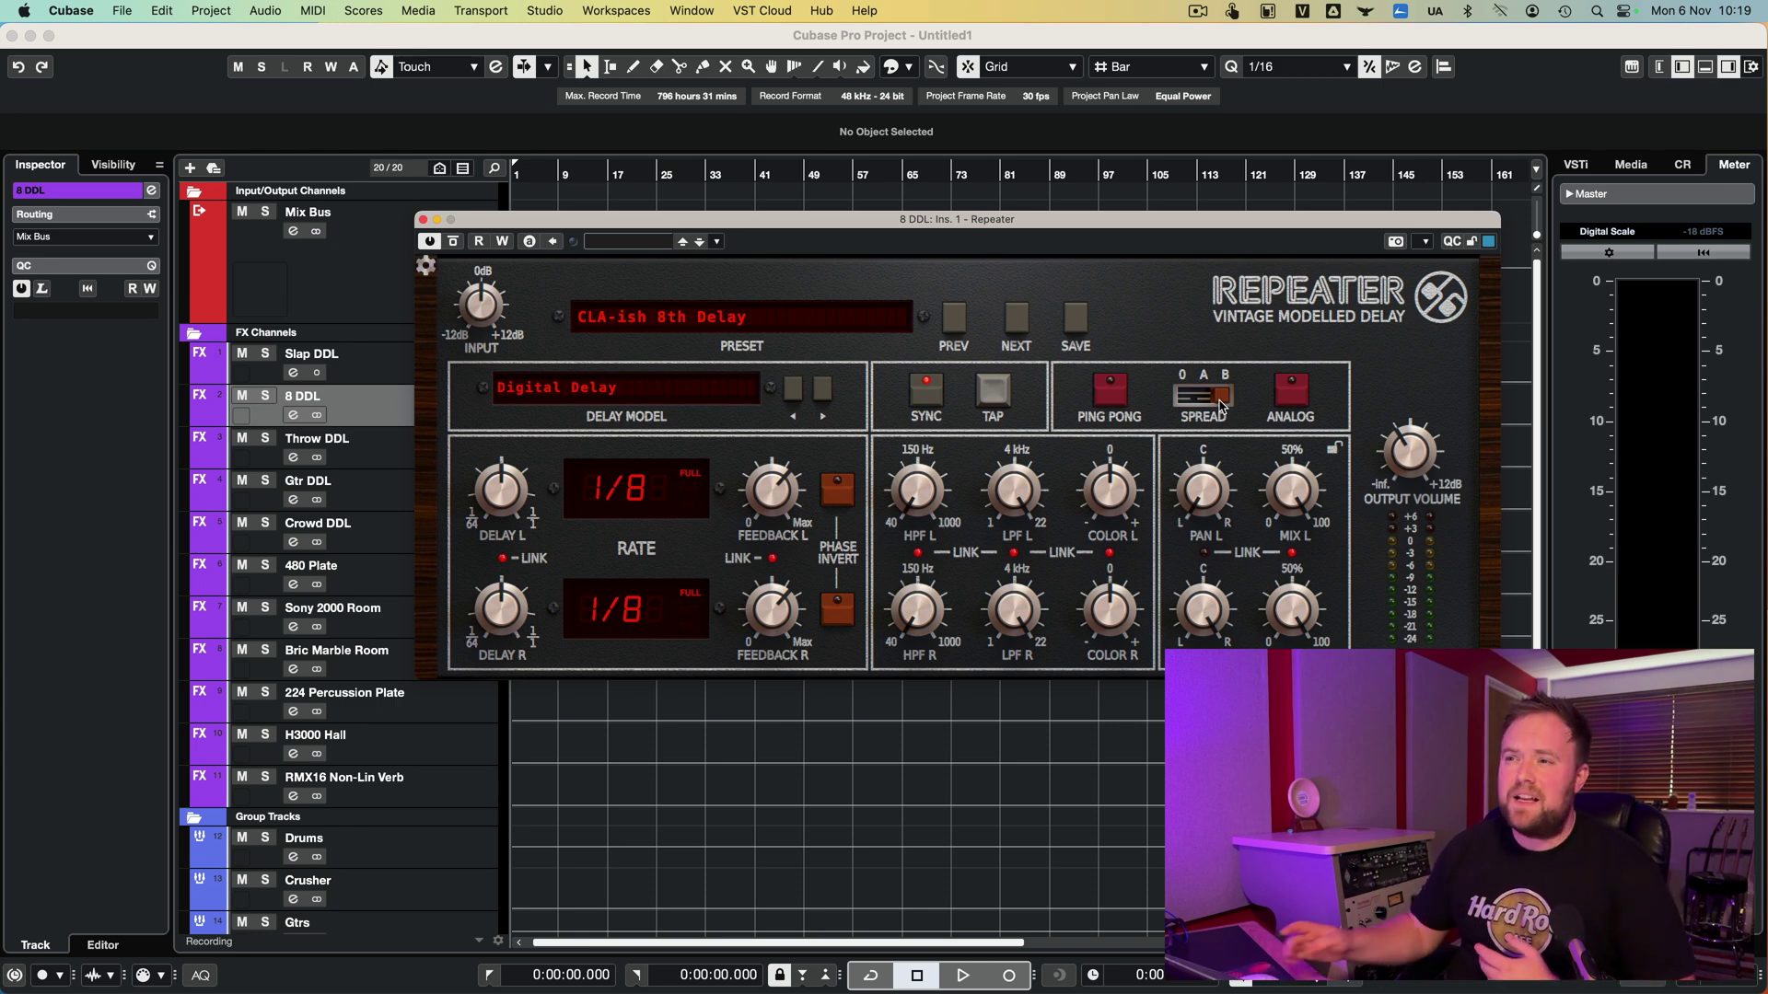
{"action": "left_click", "coordinate": [454, 446]}
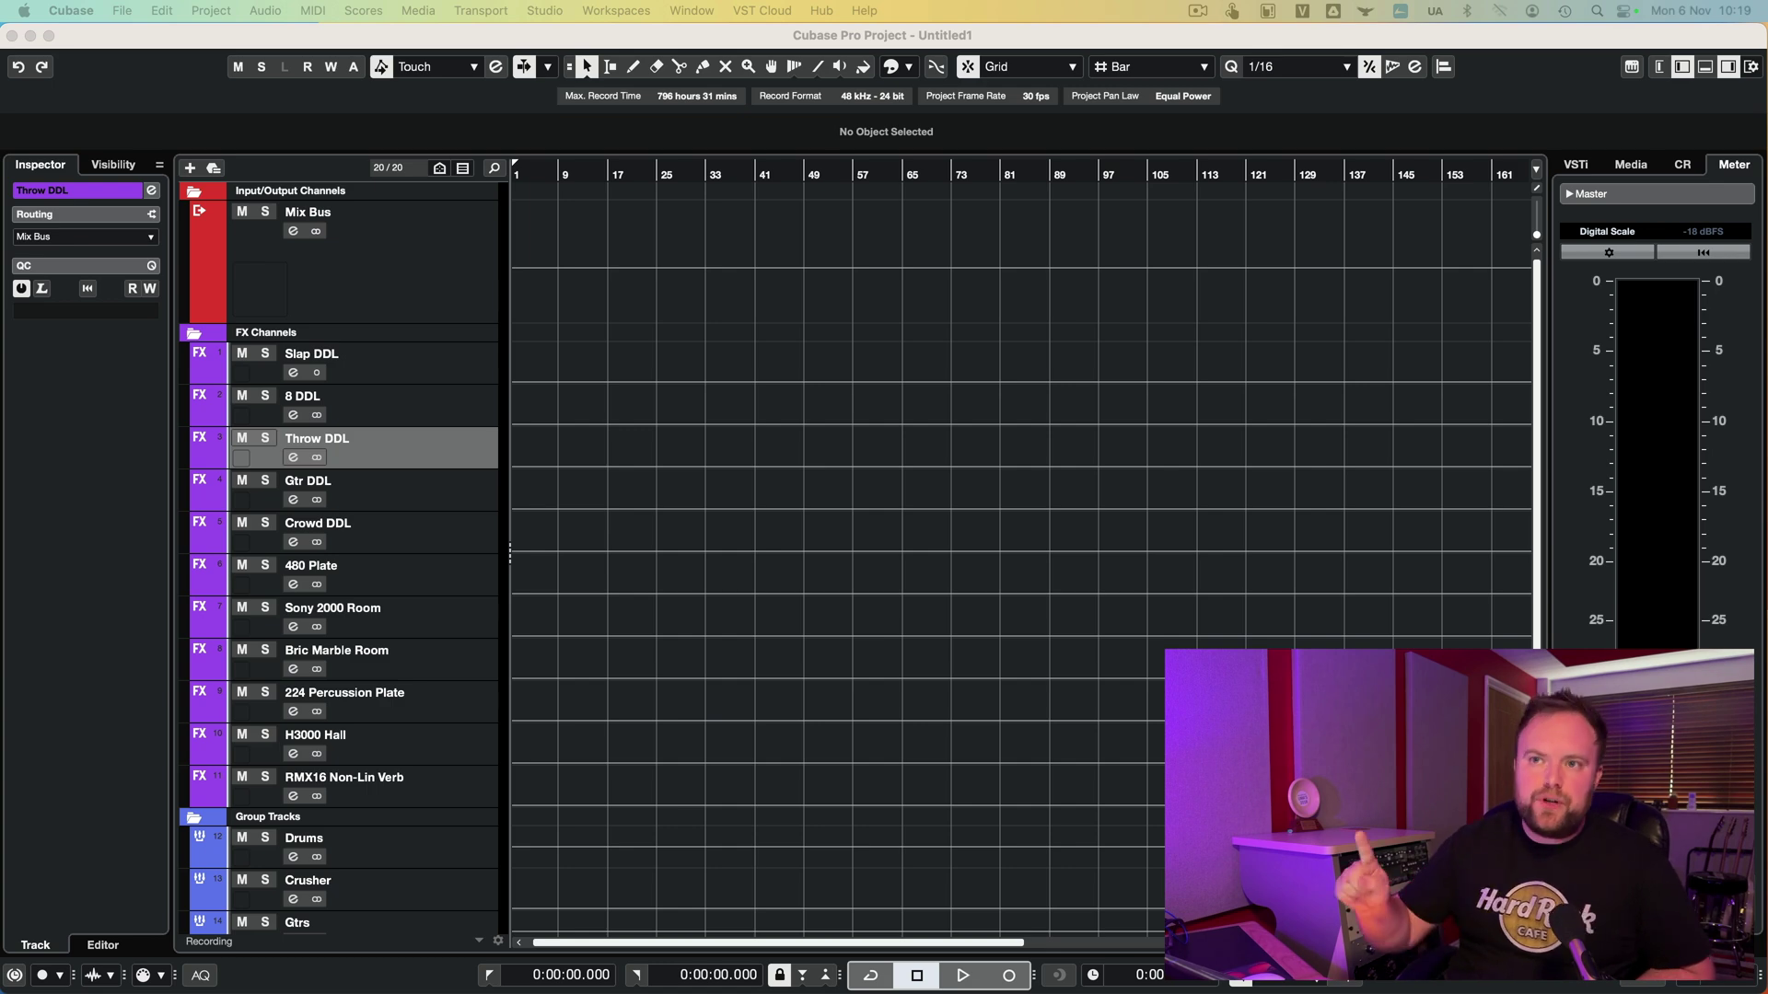
{"action": "left_click_drag", "start_coordinate": [908, 993], "coordinate": [829, 213]}
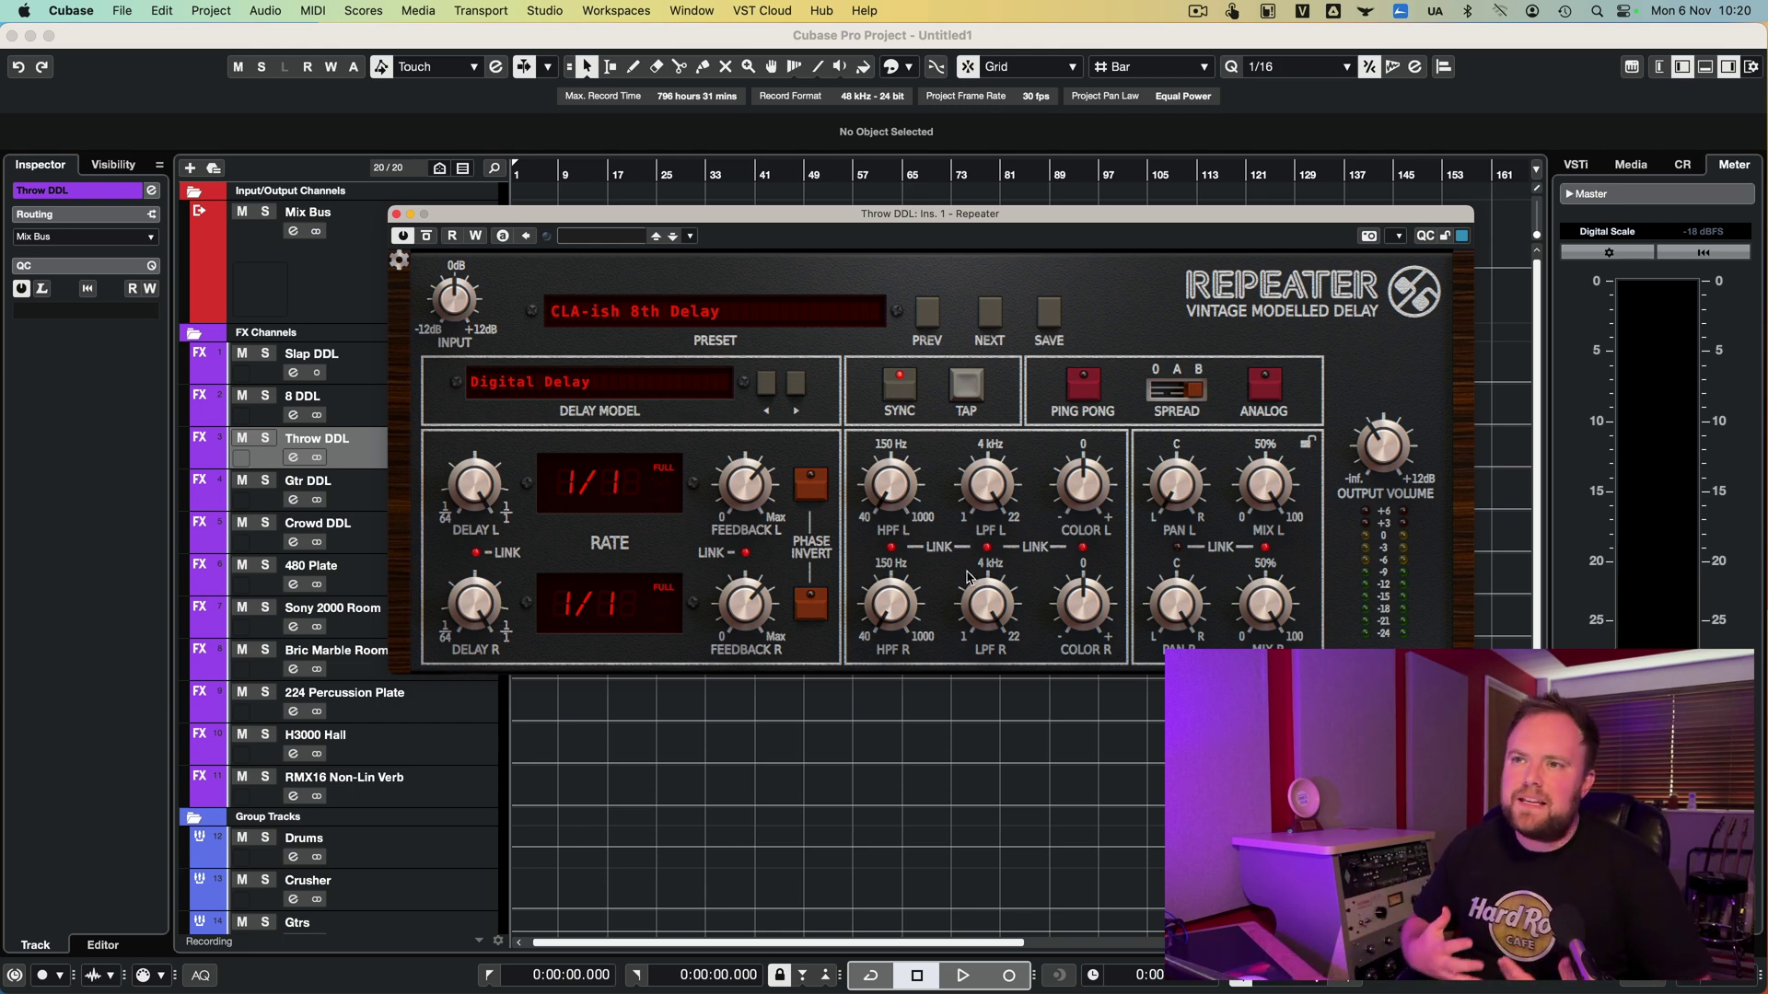
{"action": "left_click", "coordinate": [396, 214]}
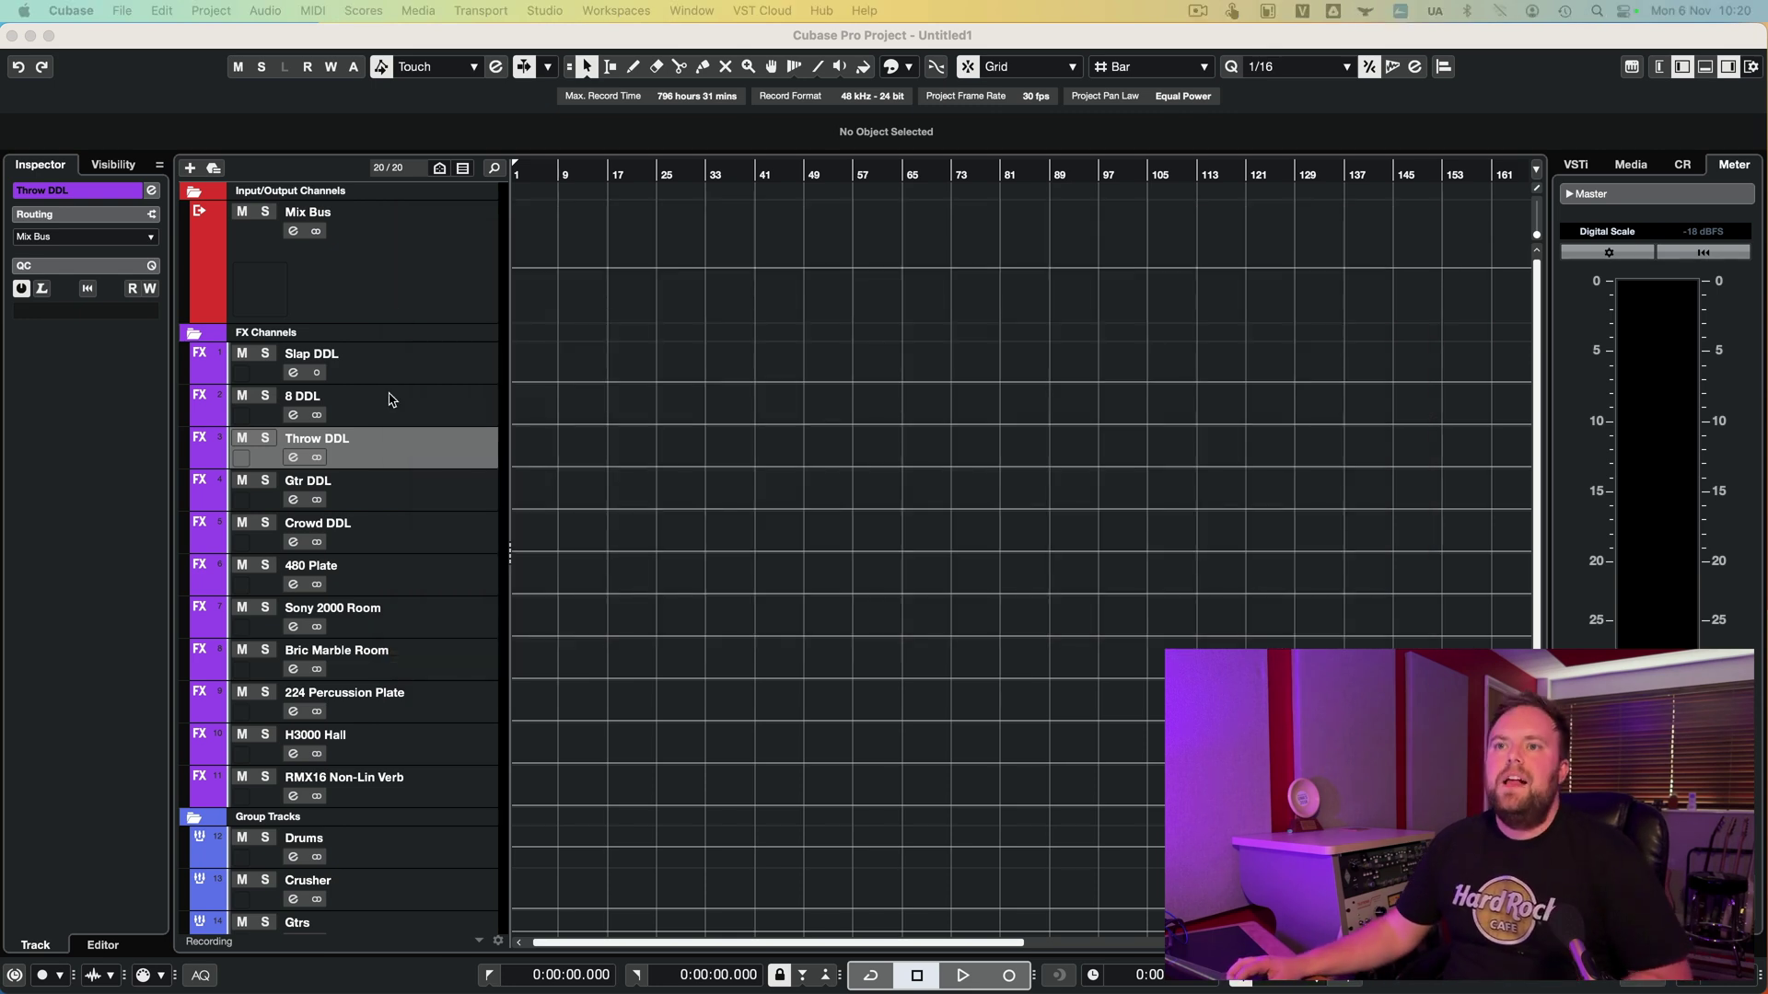
Inspect the Repeater insert on the Gtr DDL channel and the Space Station UM282 insert on the Crowd DDL channel.
{"action": "left_click", "coordinate": [402, 502]}
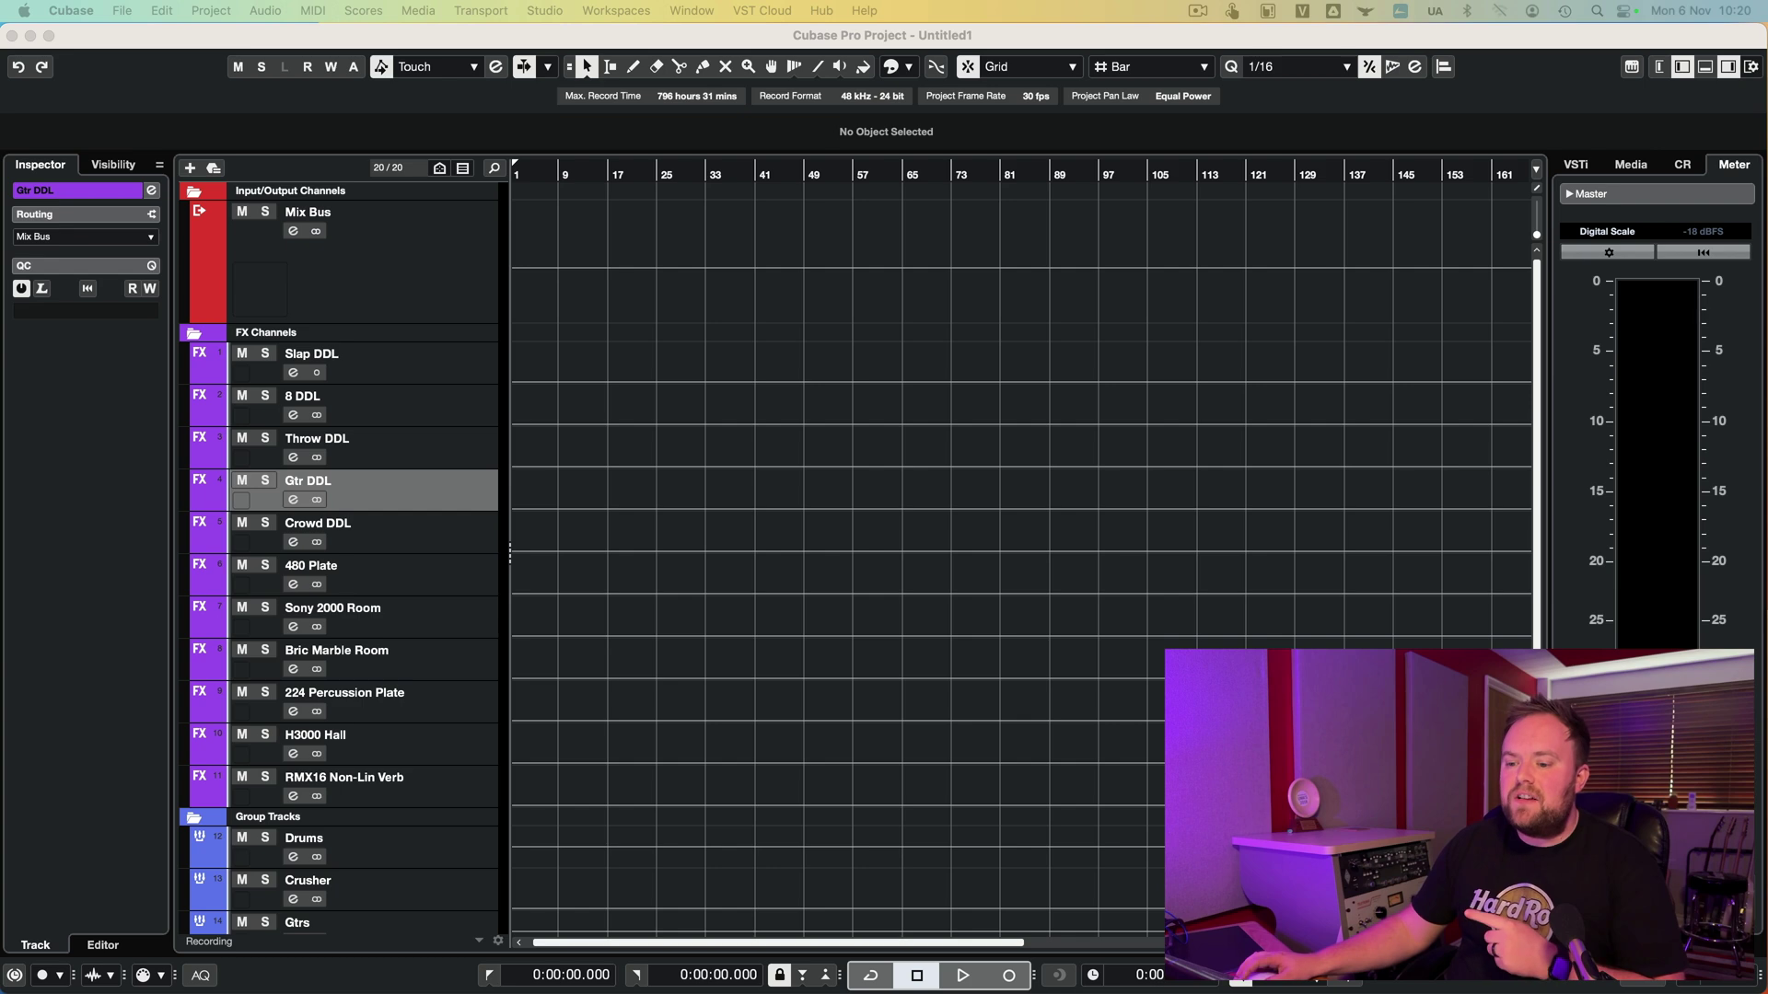
{"action": "left_click_drag", "start_coordinate": [1002, 308], "coordinate": [948, 229]}
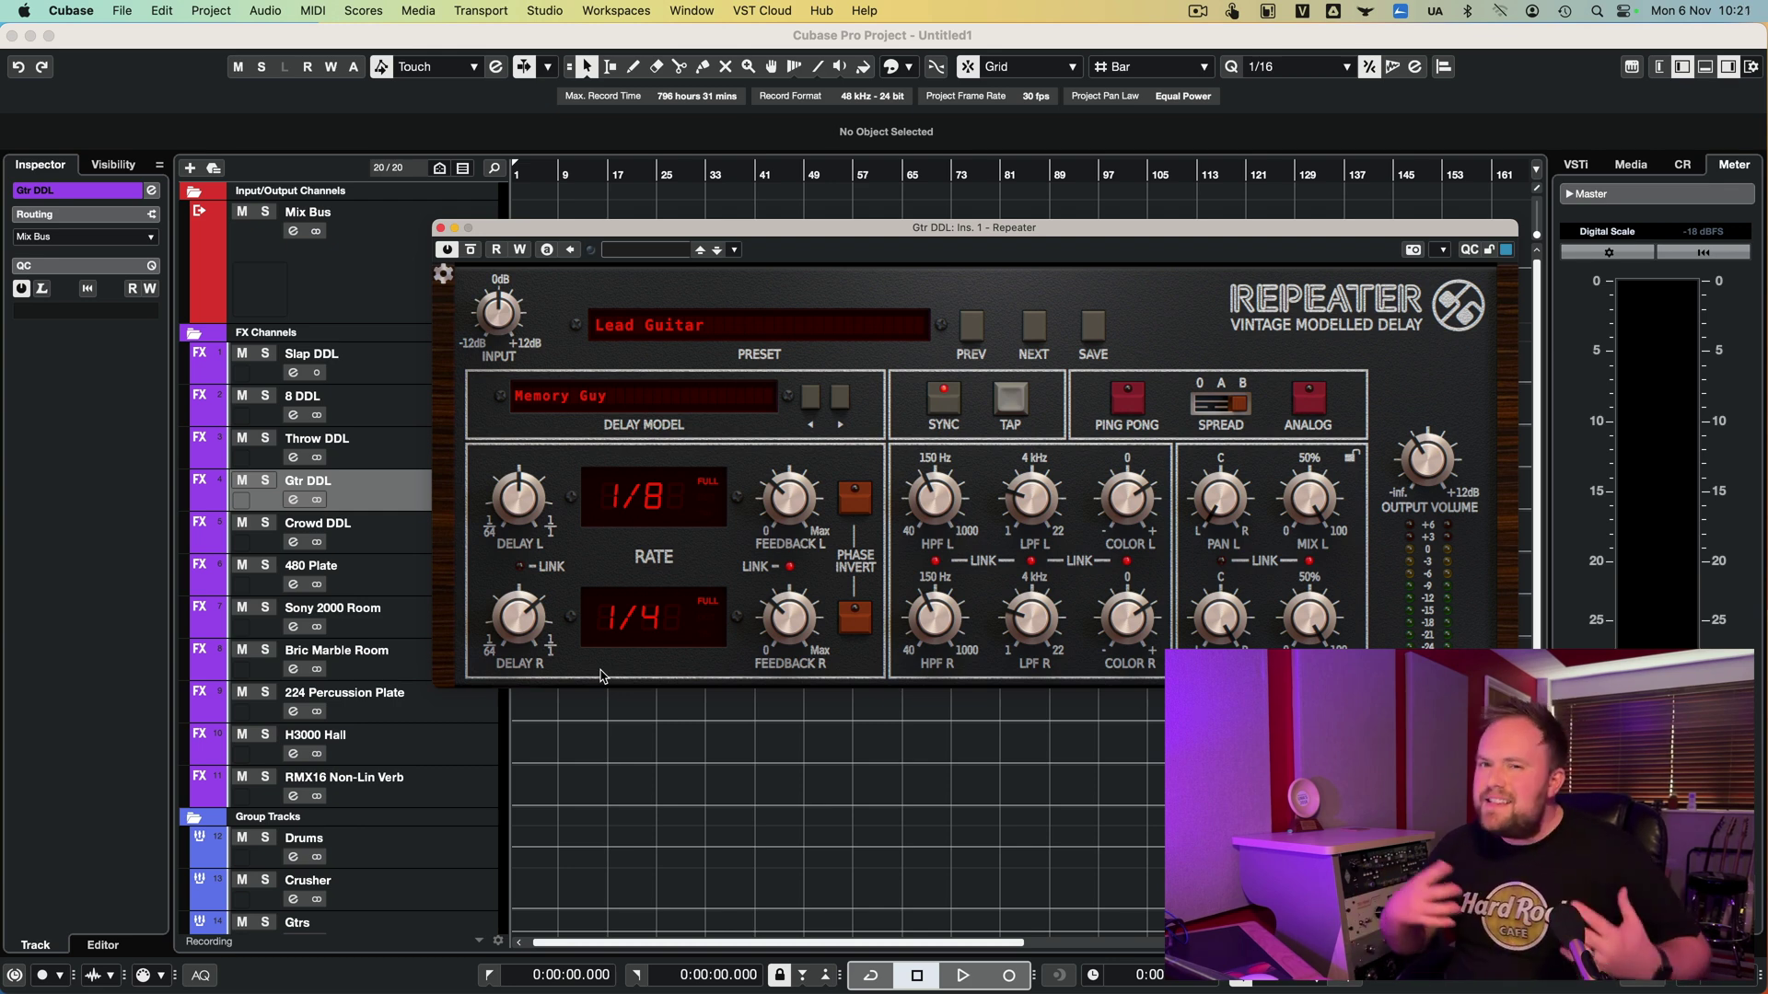
{"action": "left_click", "coordinate": [336, 539]}
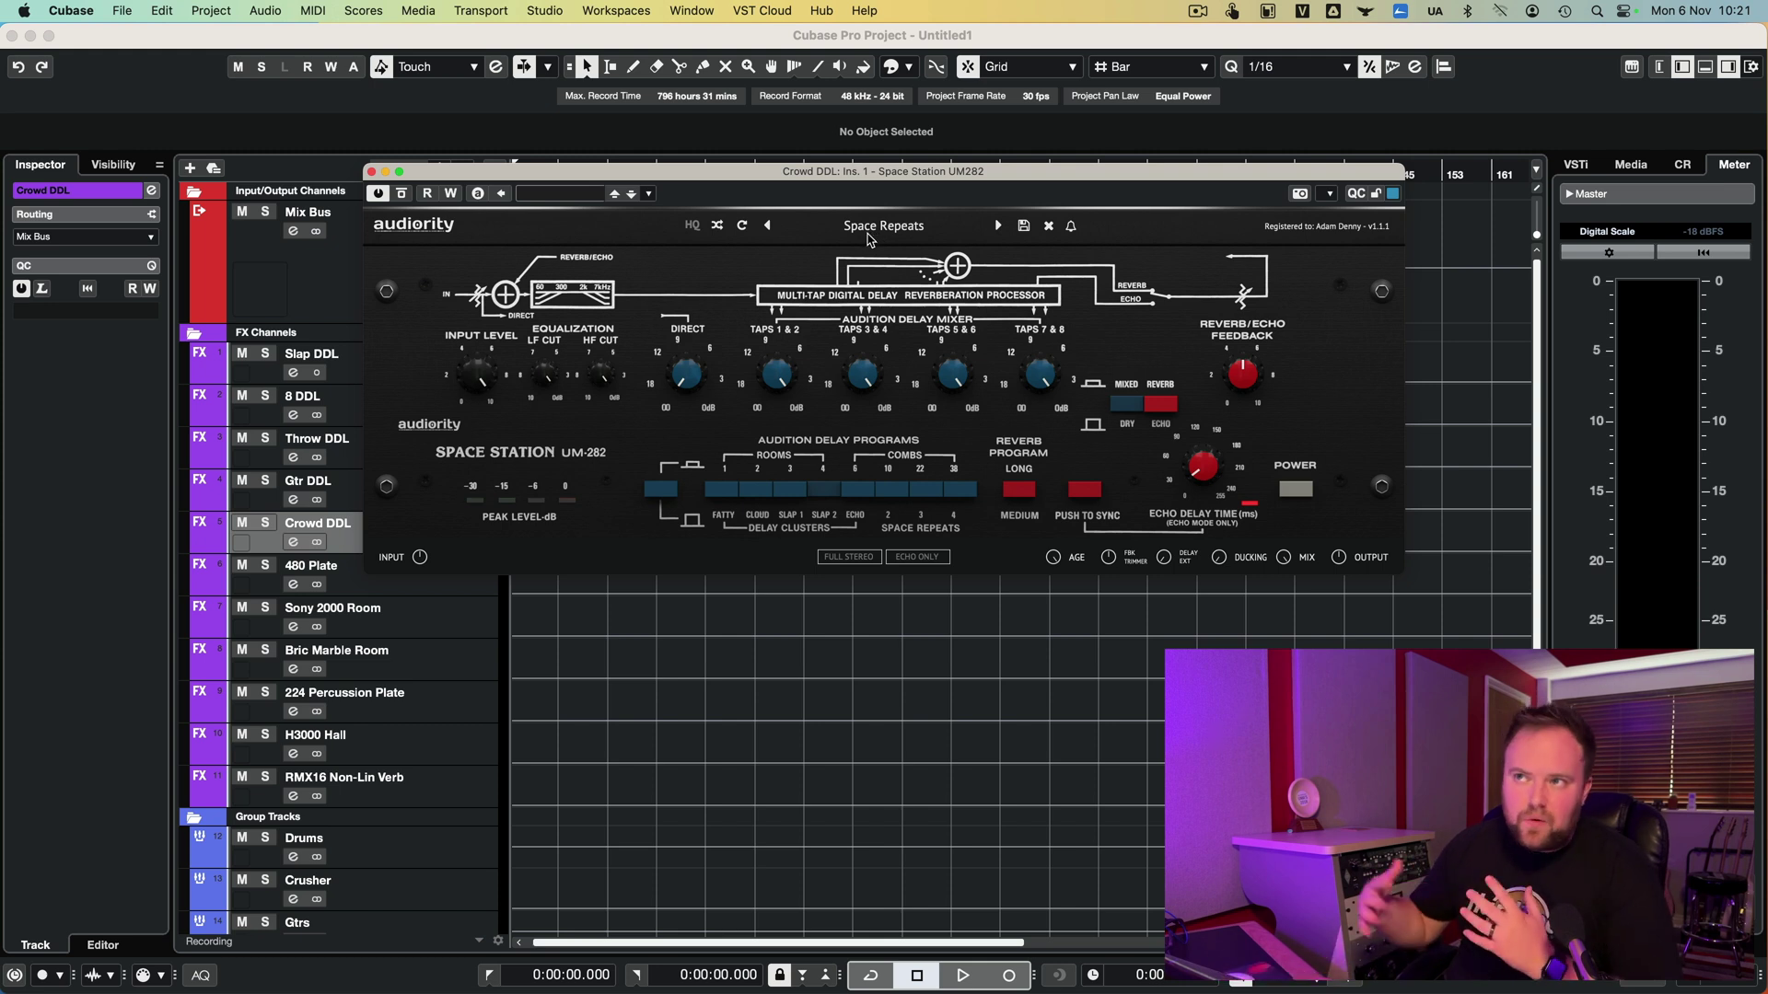
{"action": "left_click_drag", "start_coordinate": [880, 174], "coordinate": [984, 189]}
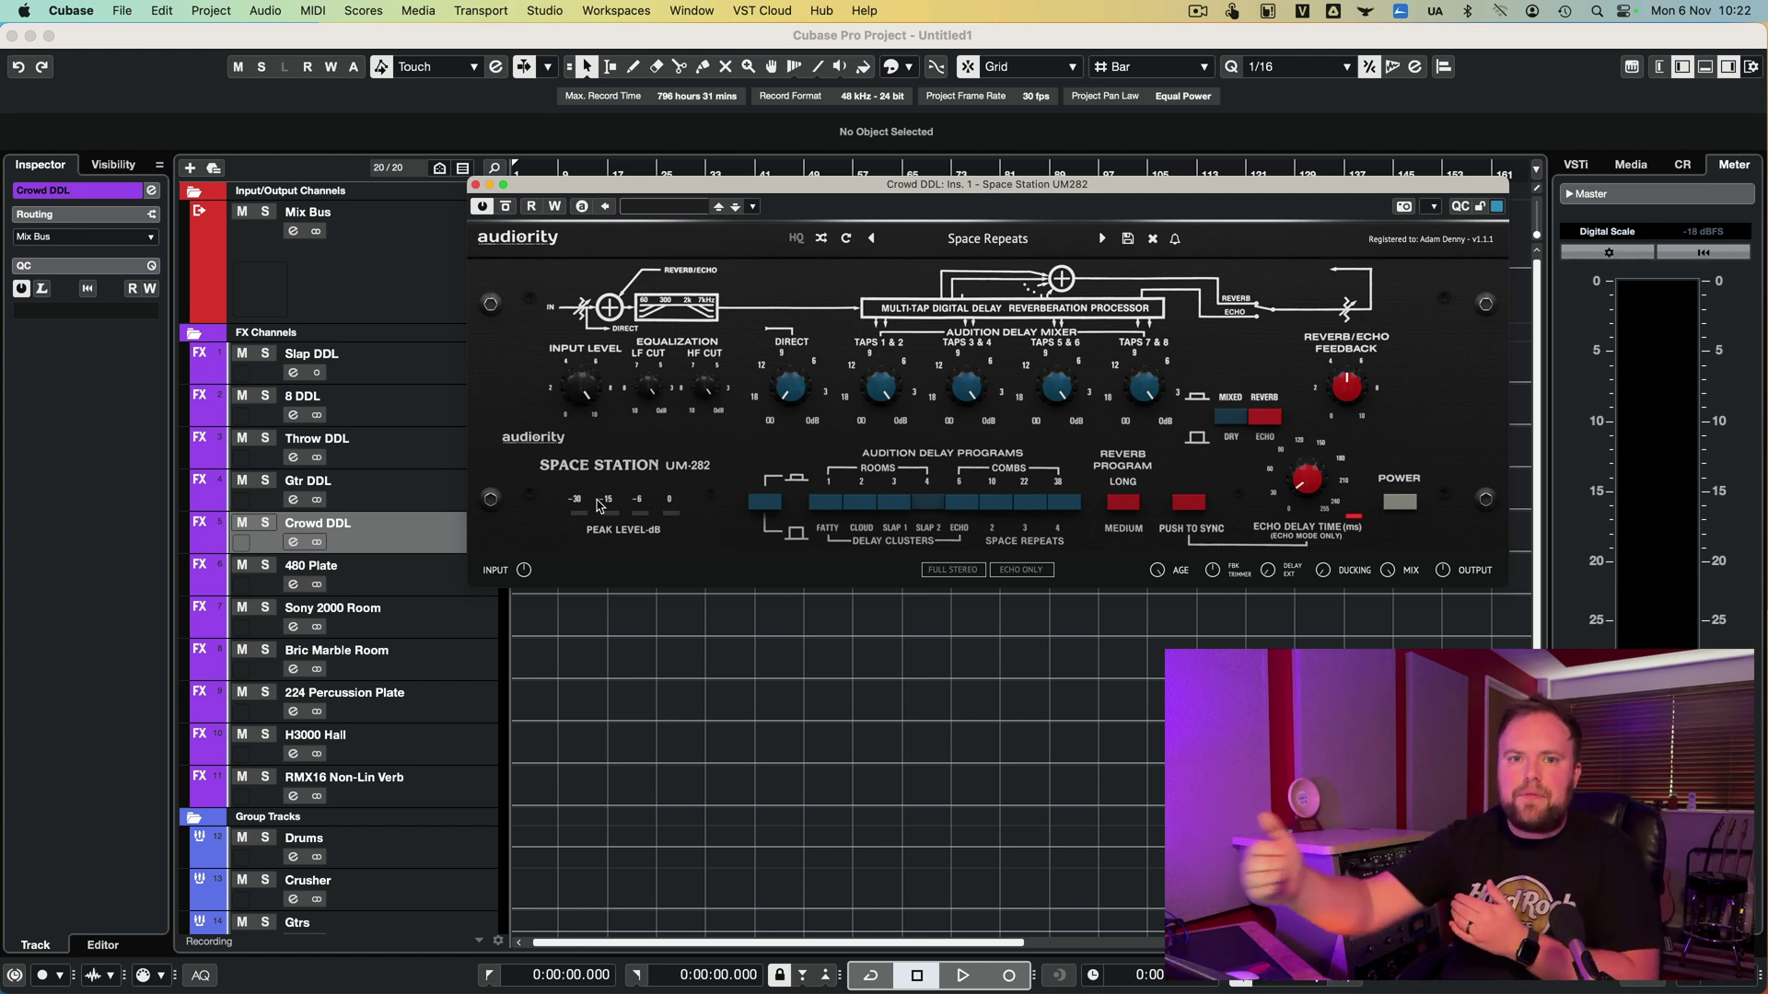
{"action": "left_click", "coordinate": [459, 531]}
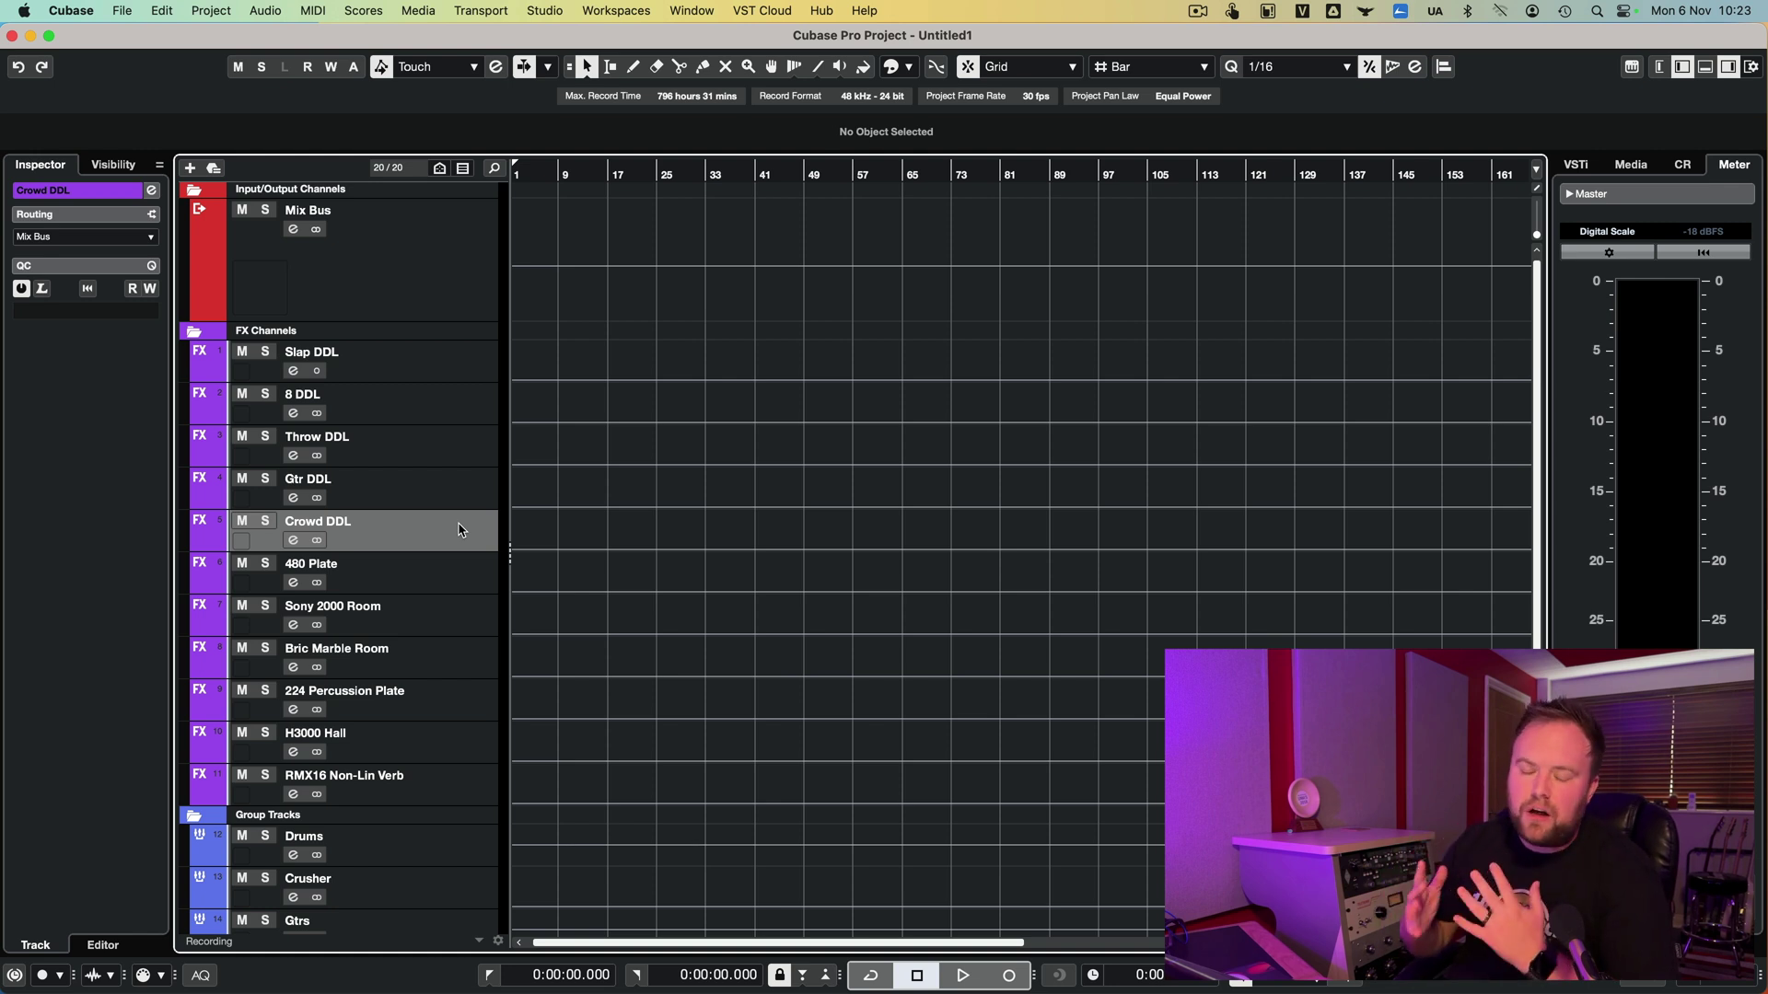
Inspect the VerbSuite Classics reverb and Virtual Mix Rack inserts on the 480 Plate channel.
{"action": "left_click", "coordinate": [470, 594]}
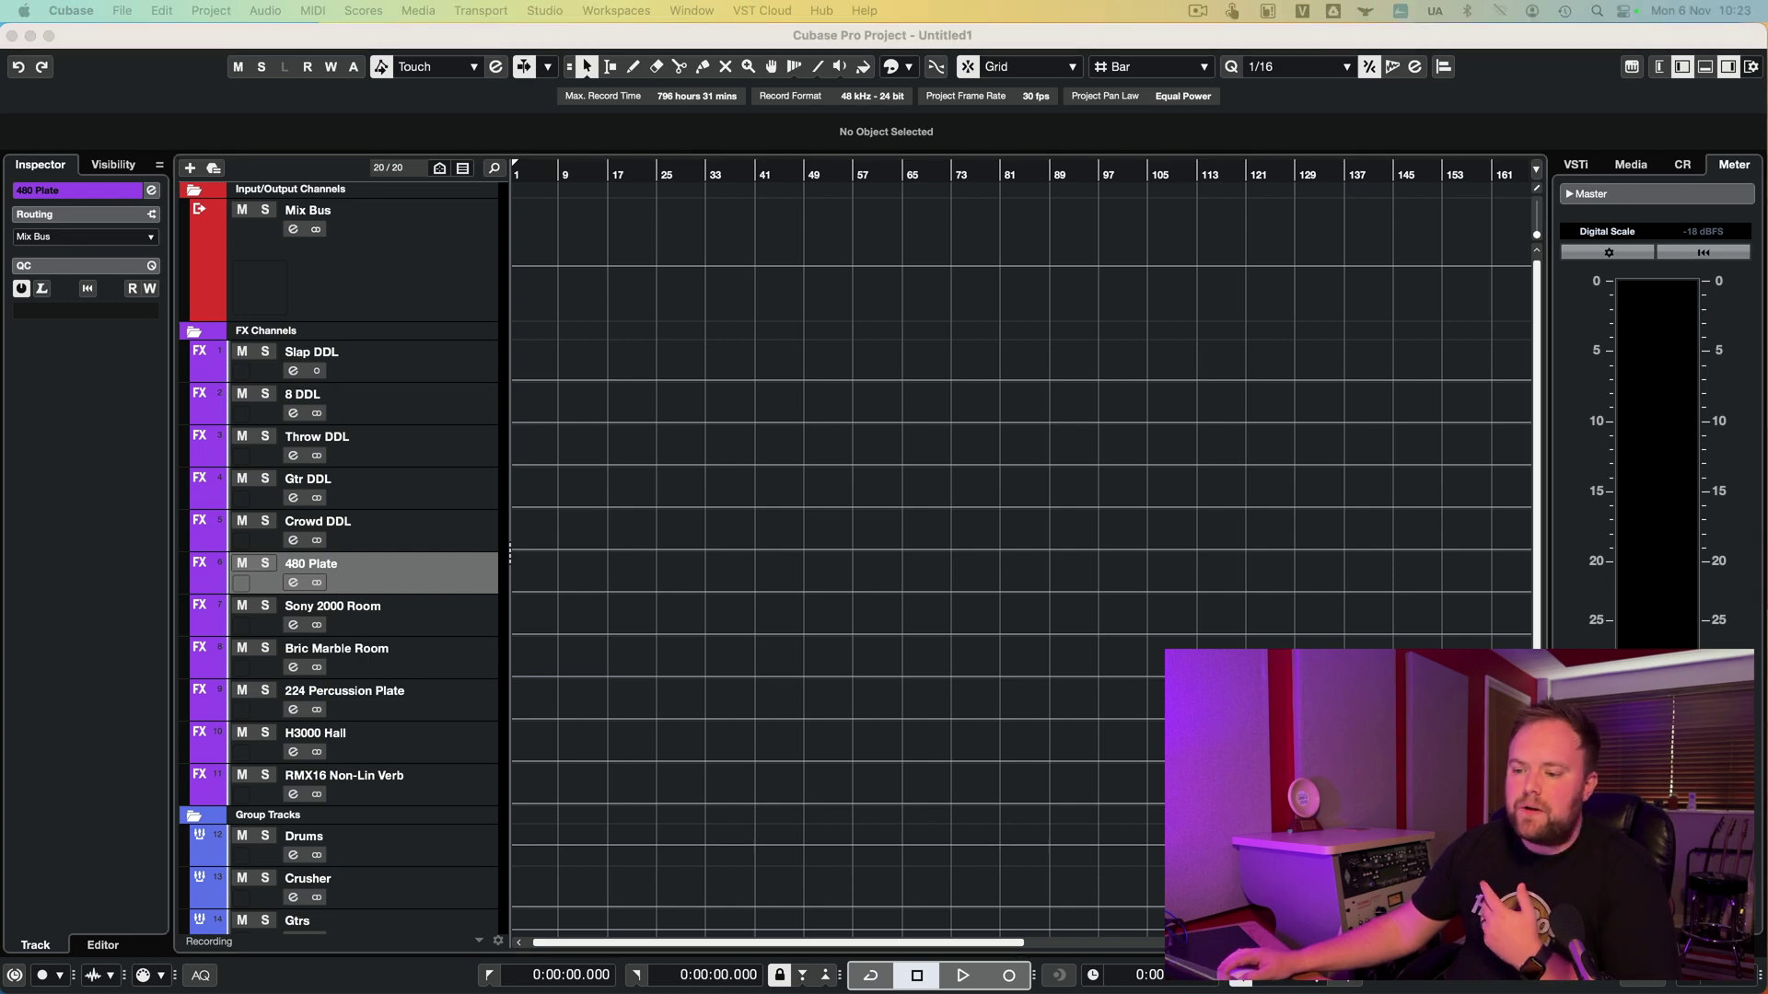
{"action": "left_click_drag", "start_coordinate": [966, 448], "coordinate": [964, 409]}
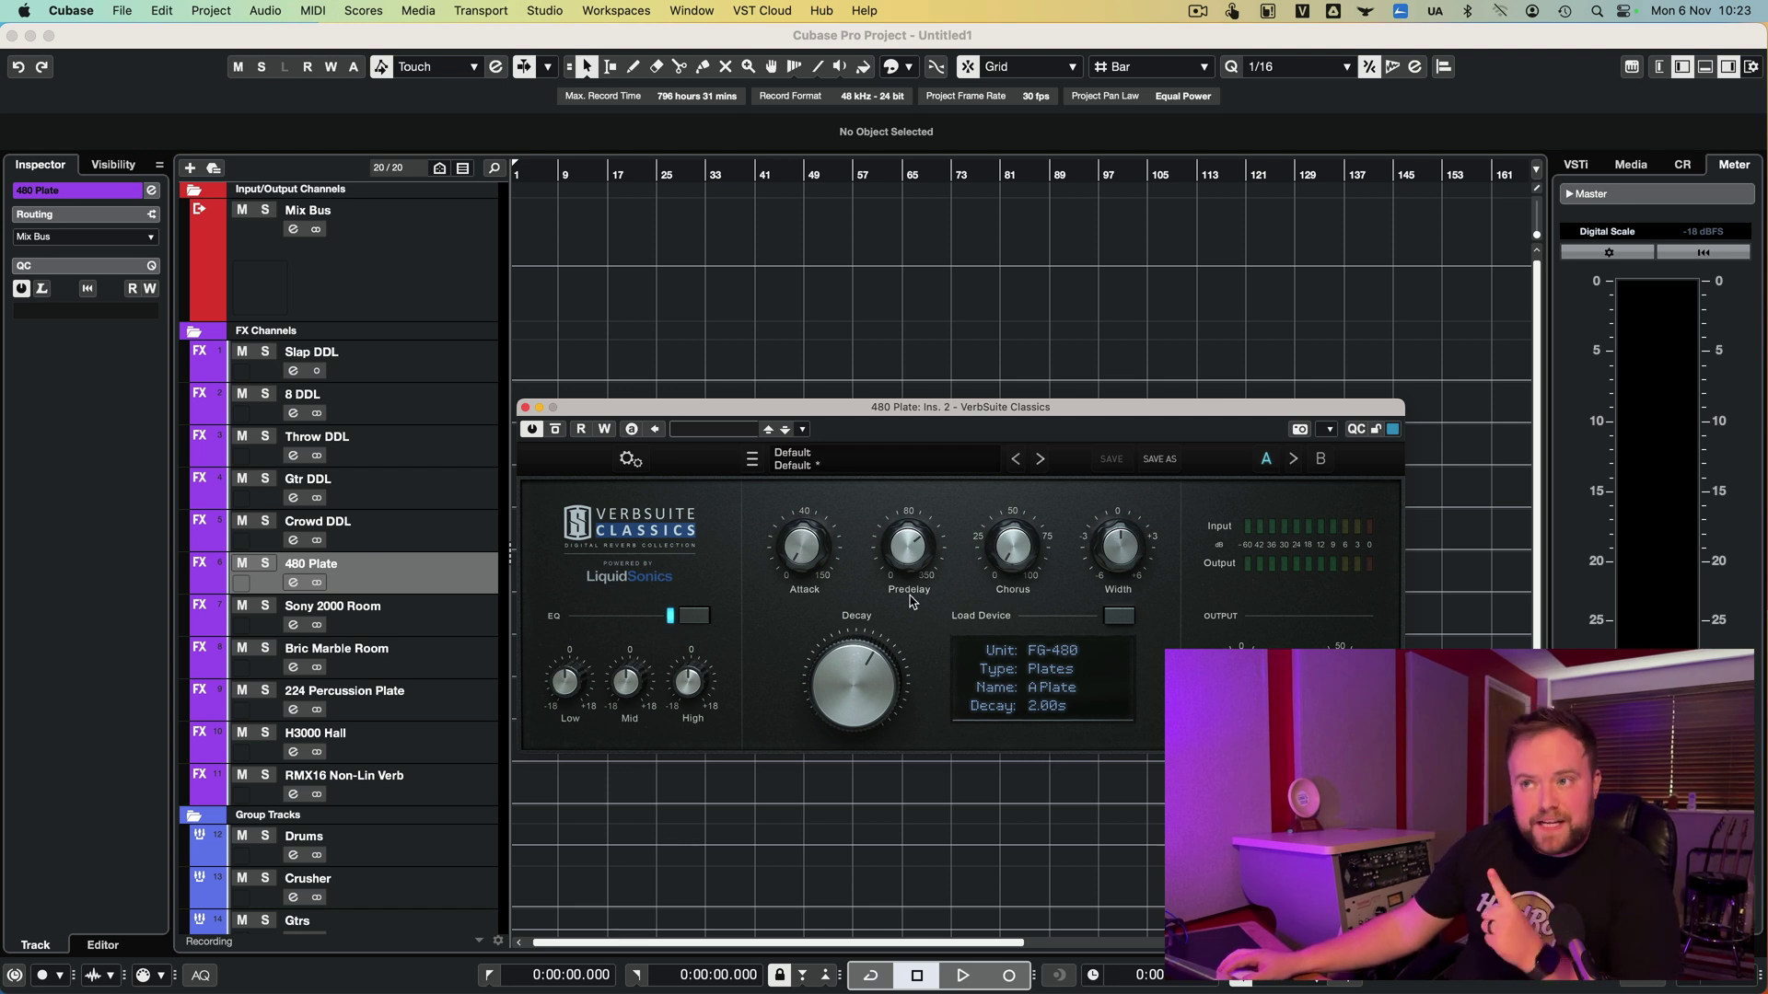
{"action": "mouse_move", "coordinate": [903, 610]}
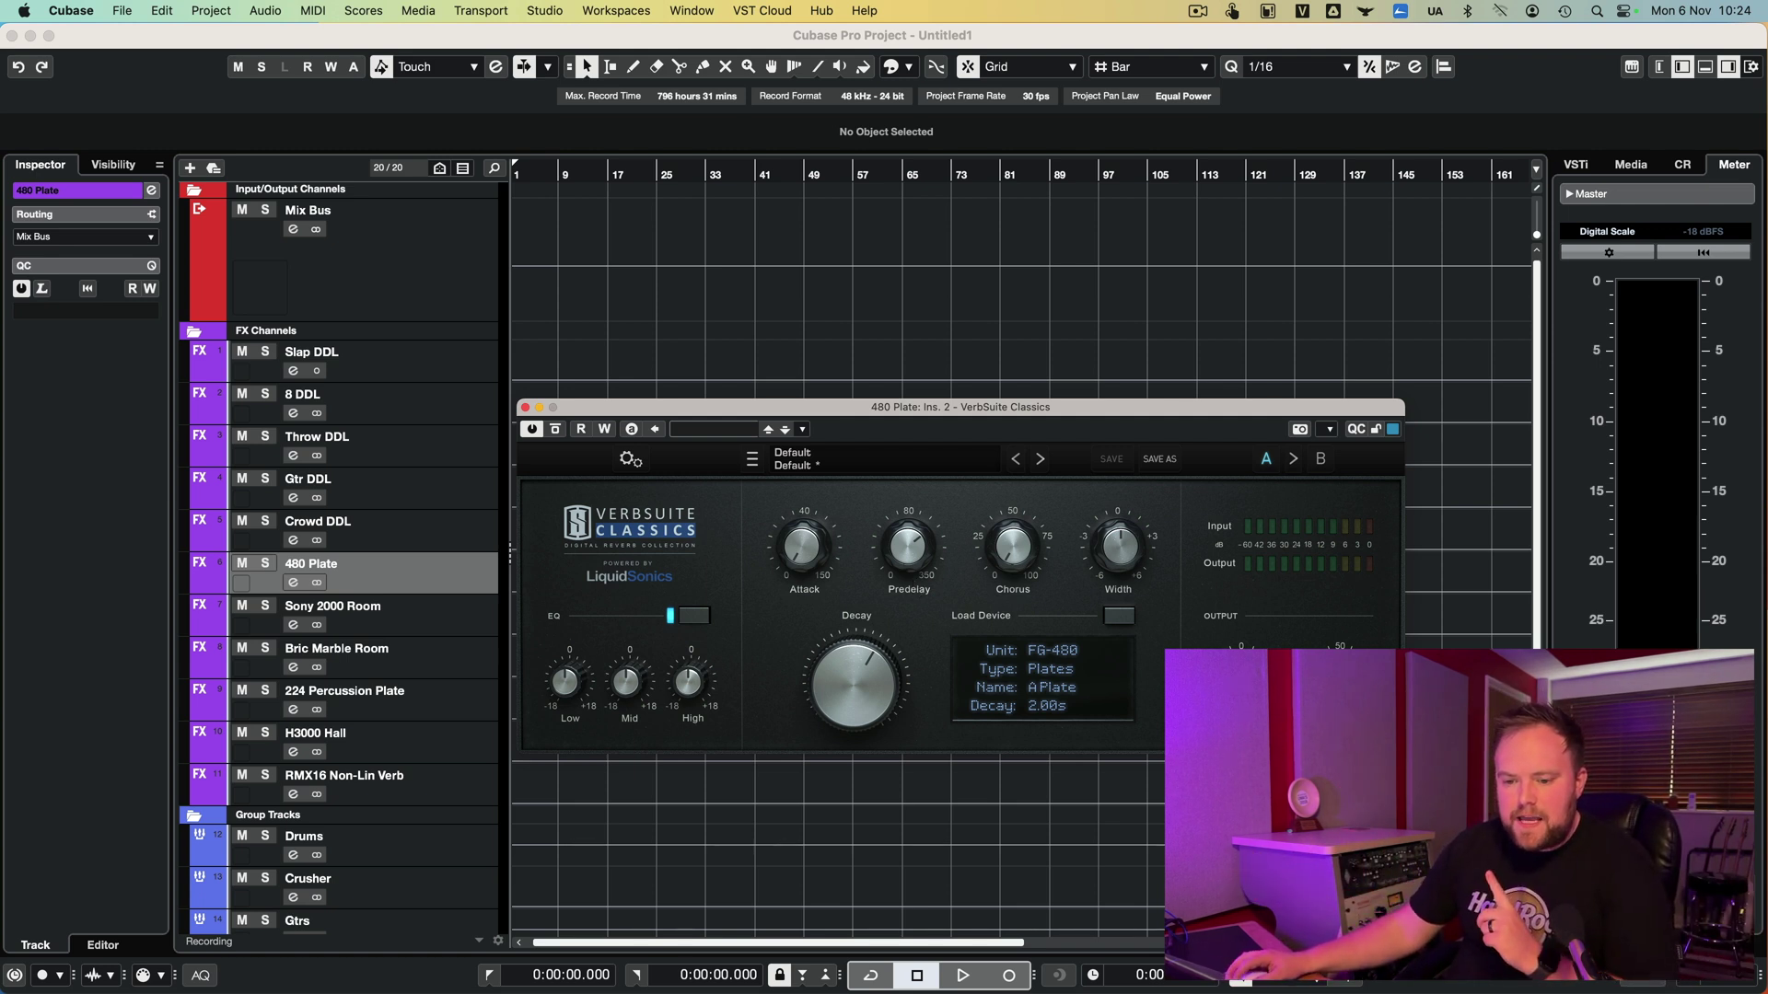
{"action": "left_click_drag", "start_coordinate": [914, 993], "coordinate": [914, 541]}
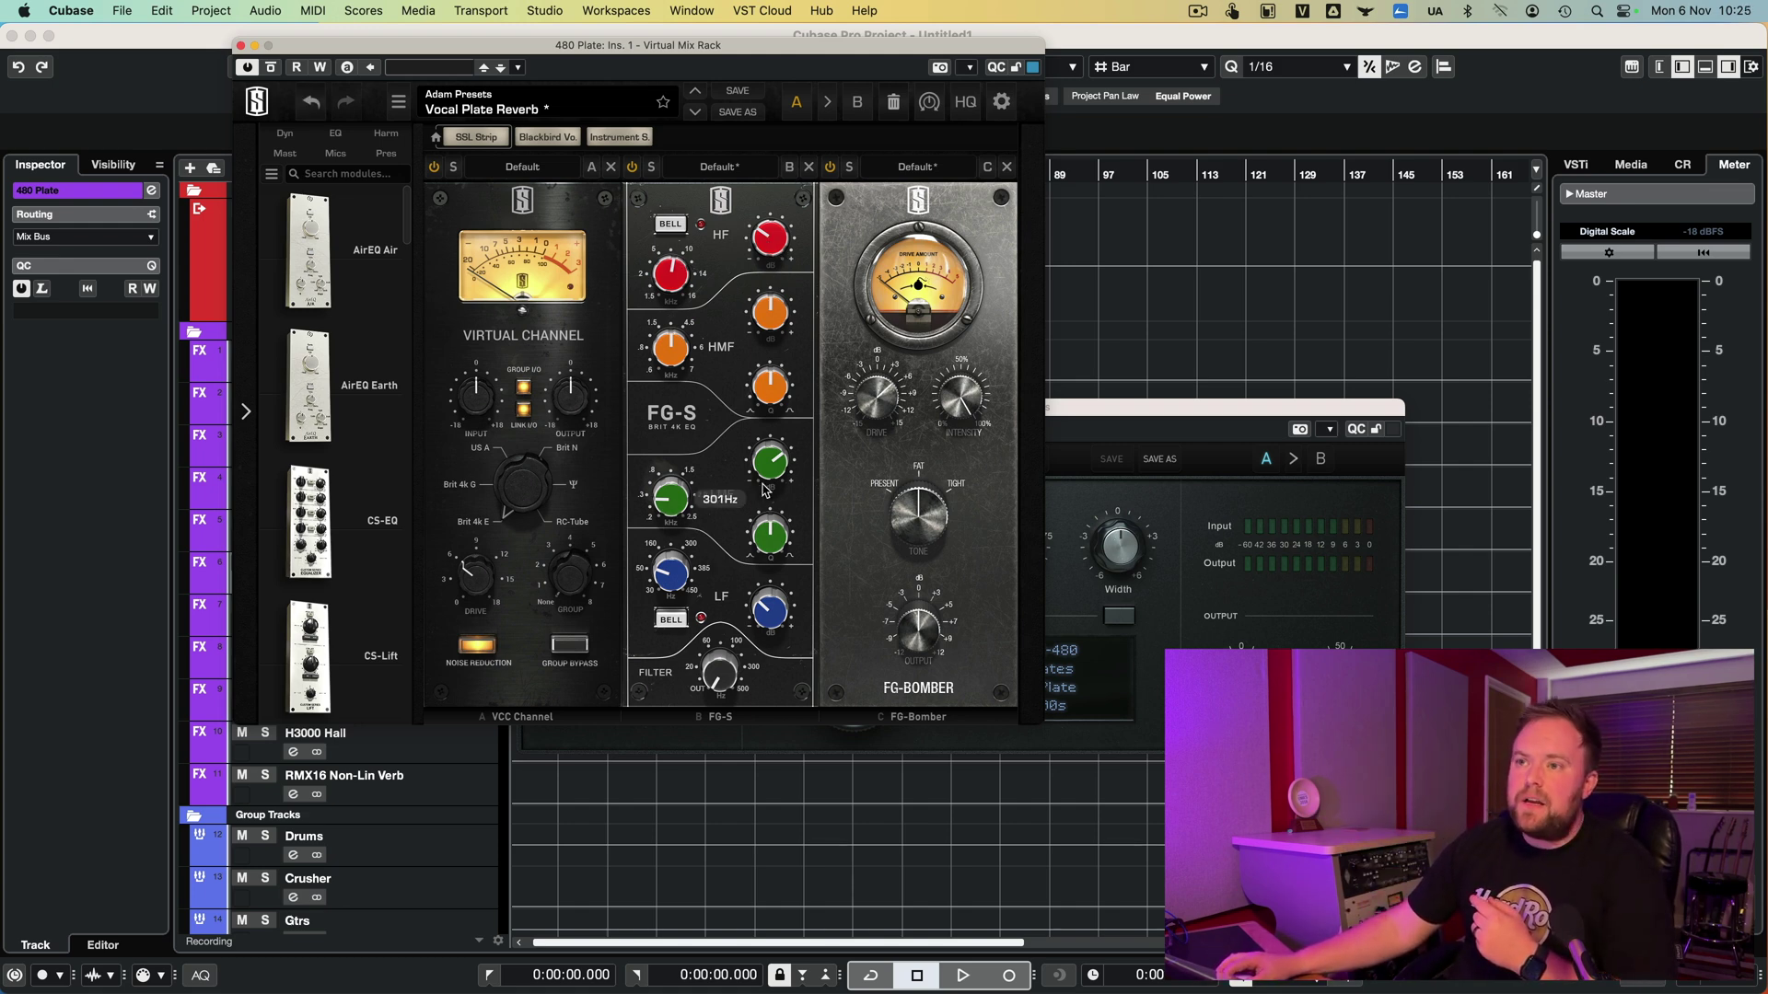
{"action": "mouse_move", "coordinate": [769, 479]}
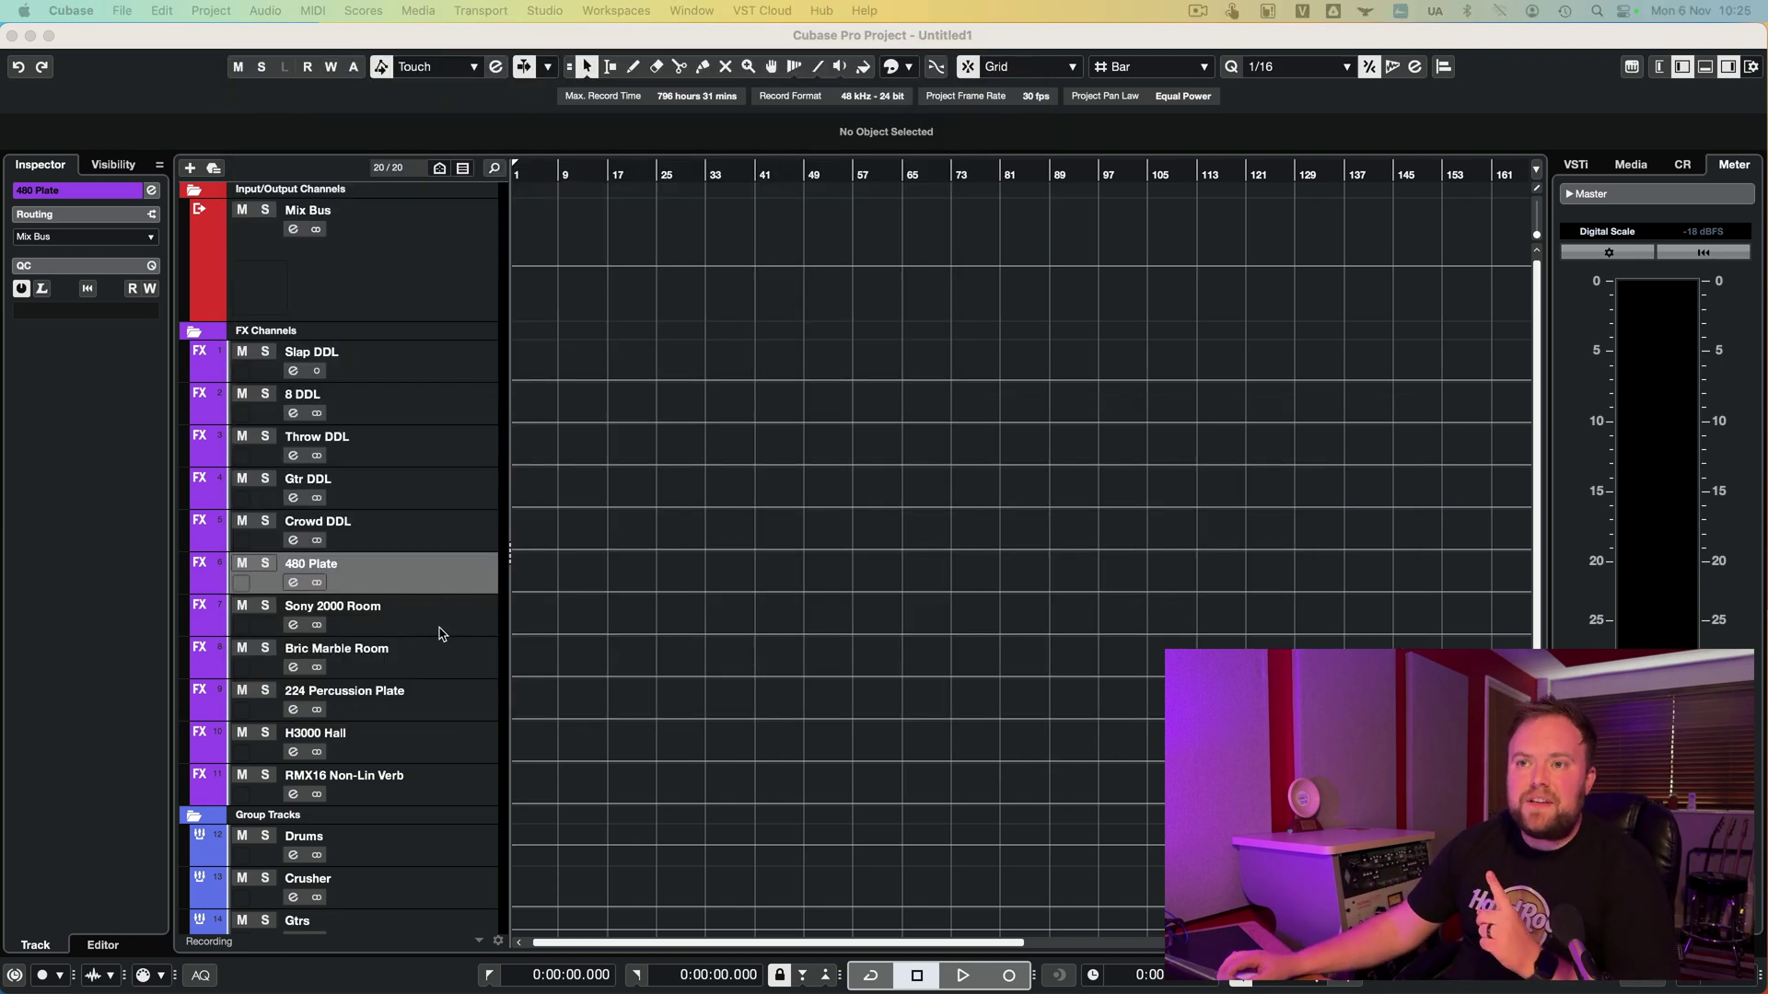
Inspect the VerbSuite Classics and Virtual Mix Rack inserts on the Sony 2000 Room channel, including the FG-S EQ settings.
{"action": "left_click", "coordinate": [439, 627]}
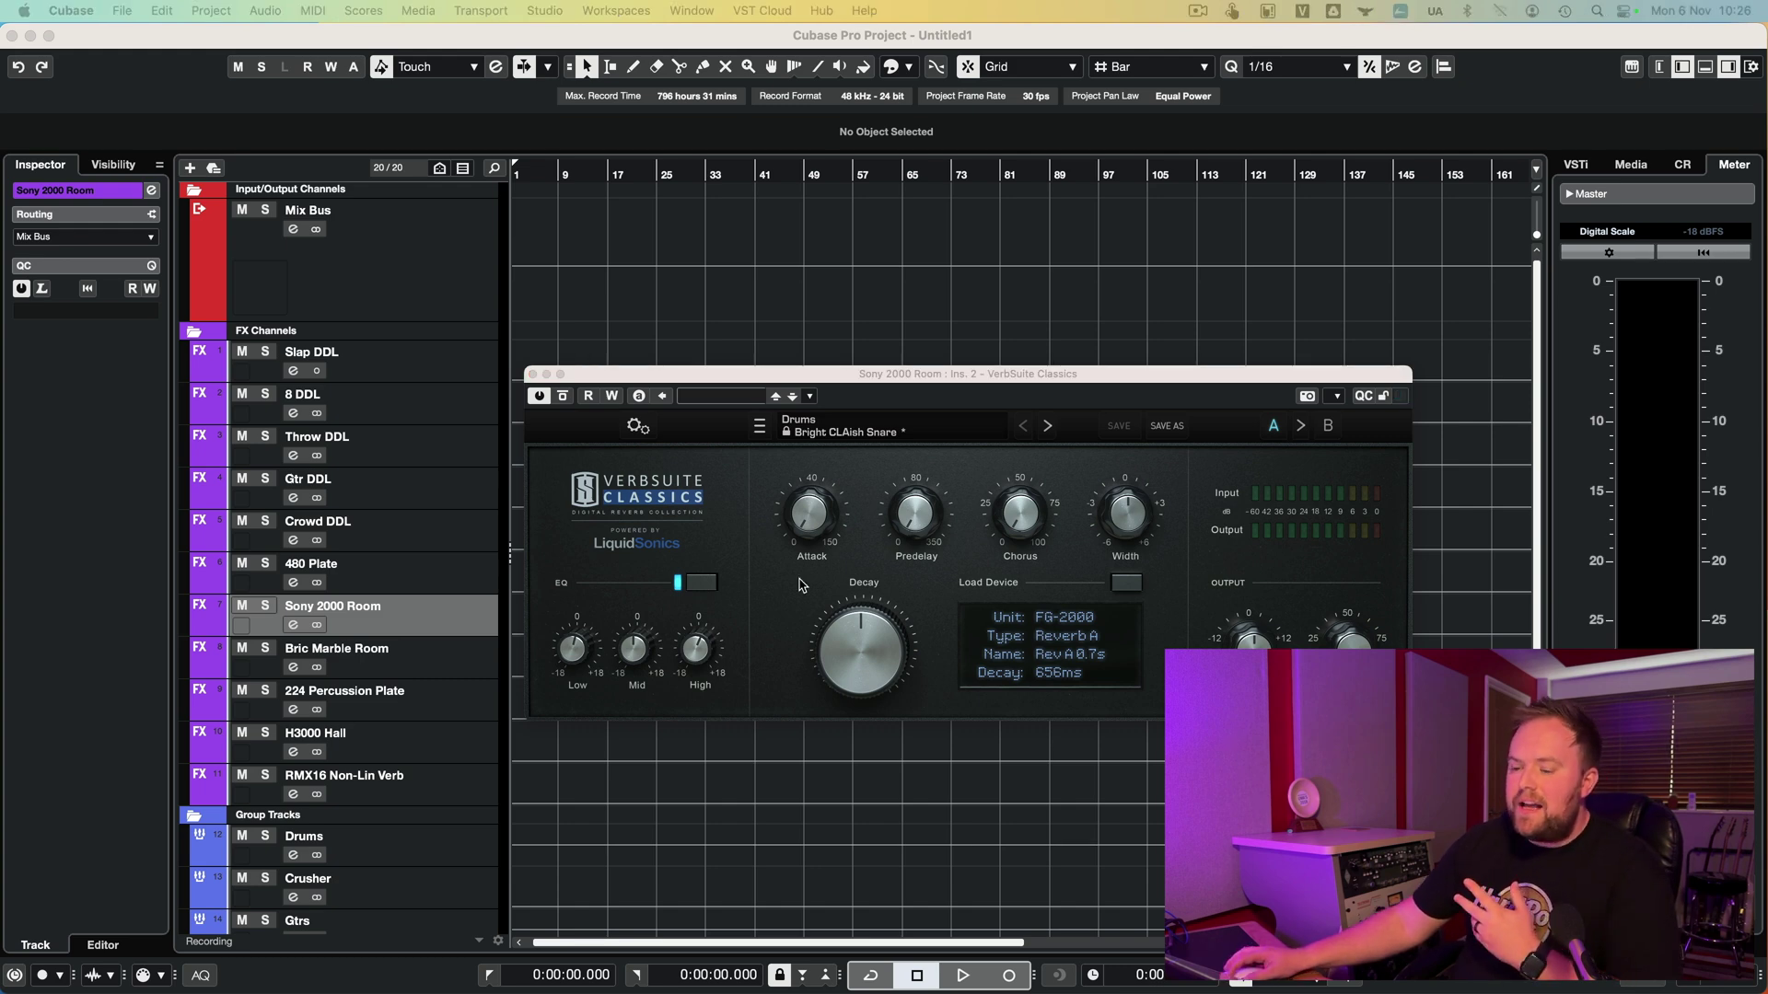
{"action": "left_click_drag", "start_coordinate": [714, 992], "coordinate": [552, 128]}
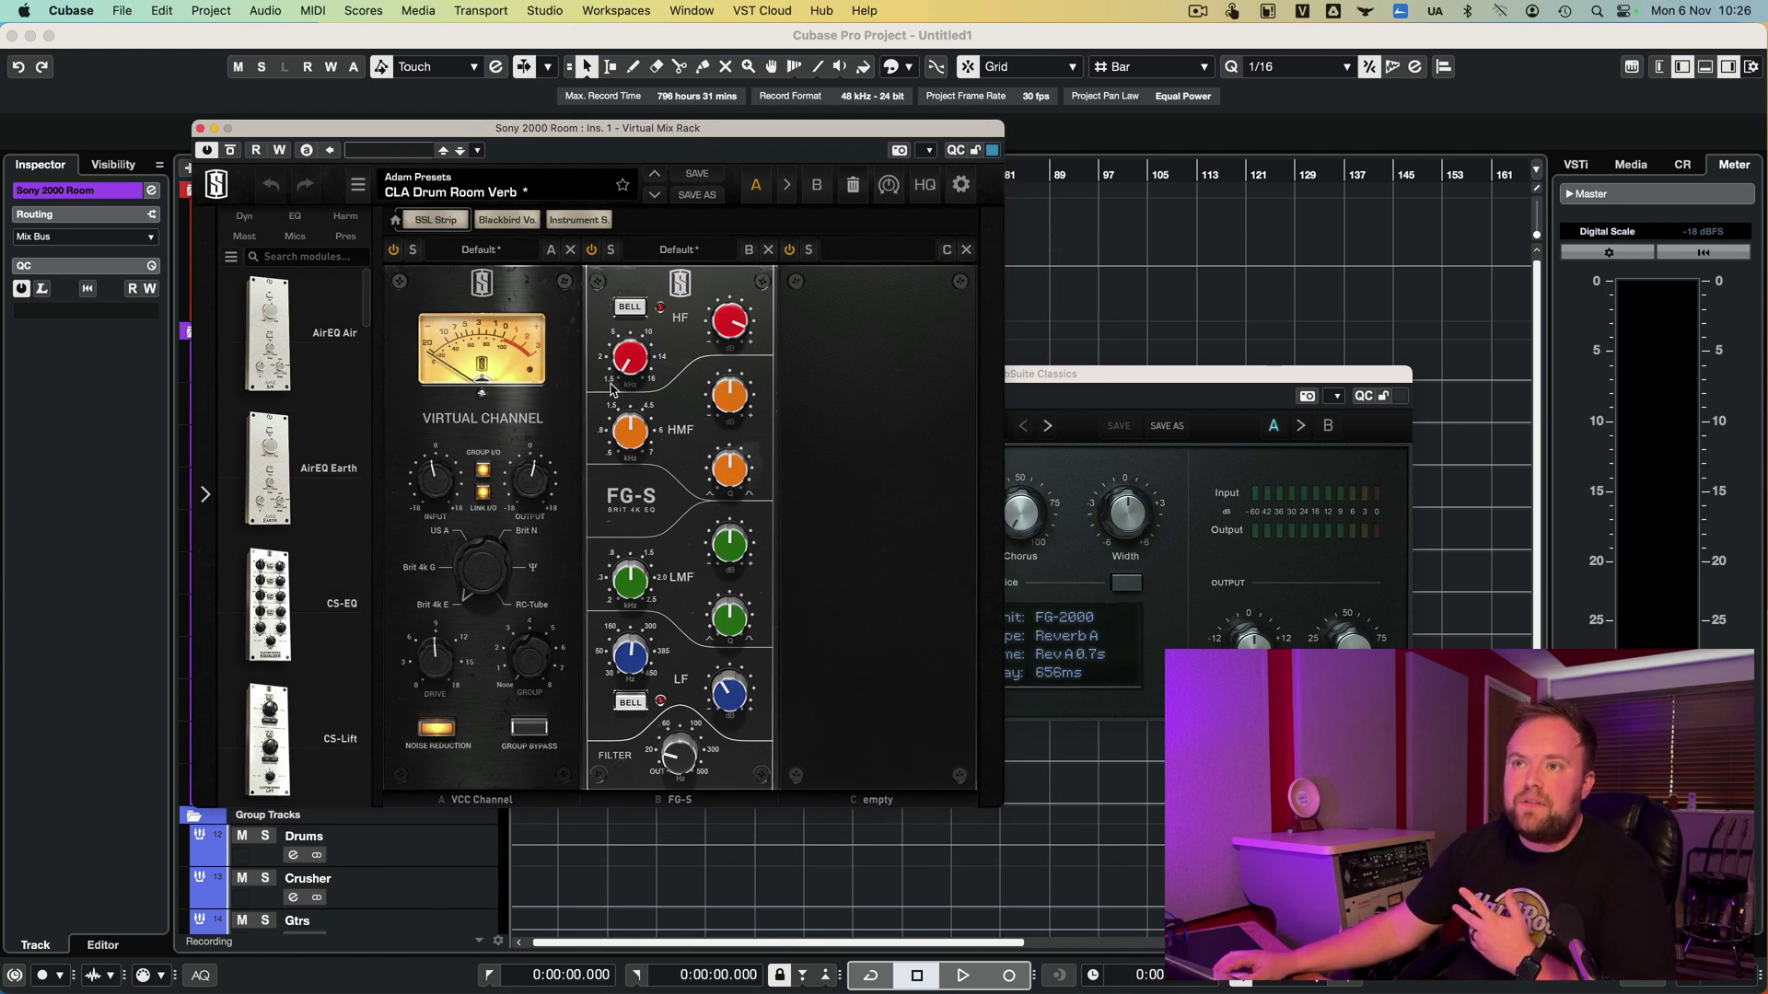
{"action": "mouse_move", "coordinate": [733, 333]}
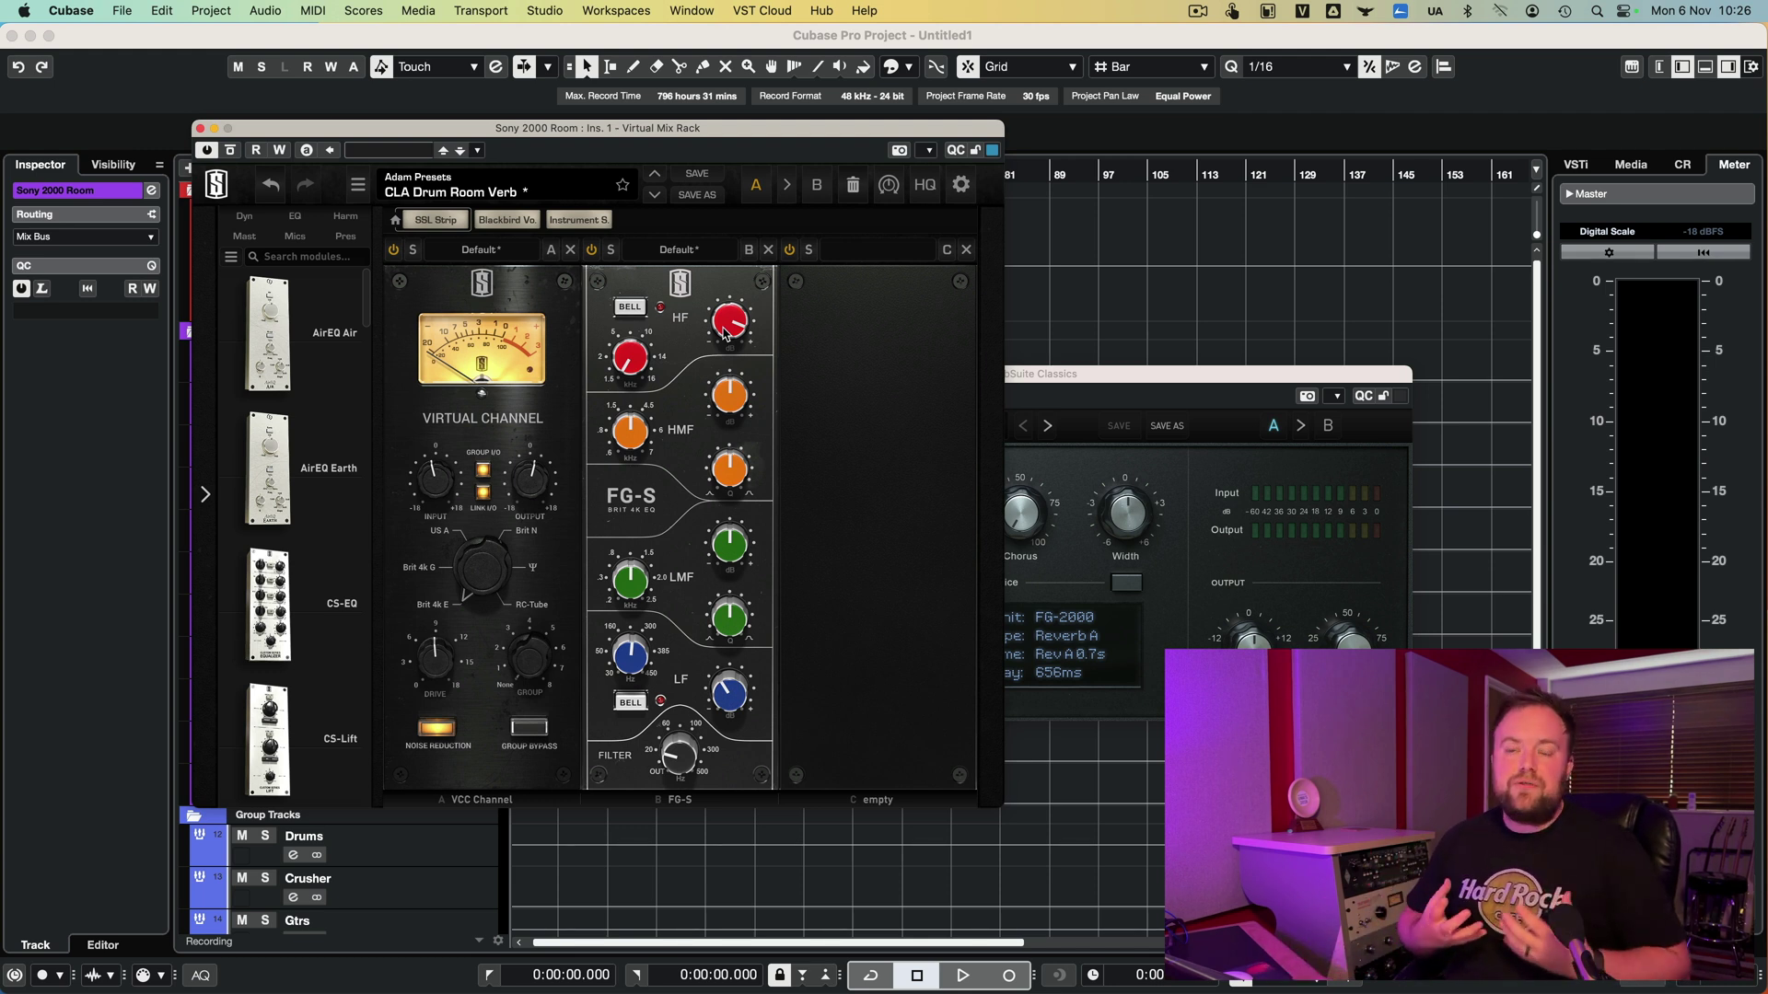
{"action": "left_click", "coordinate": [200, 128]}
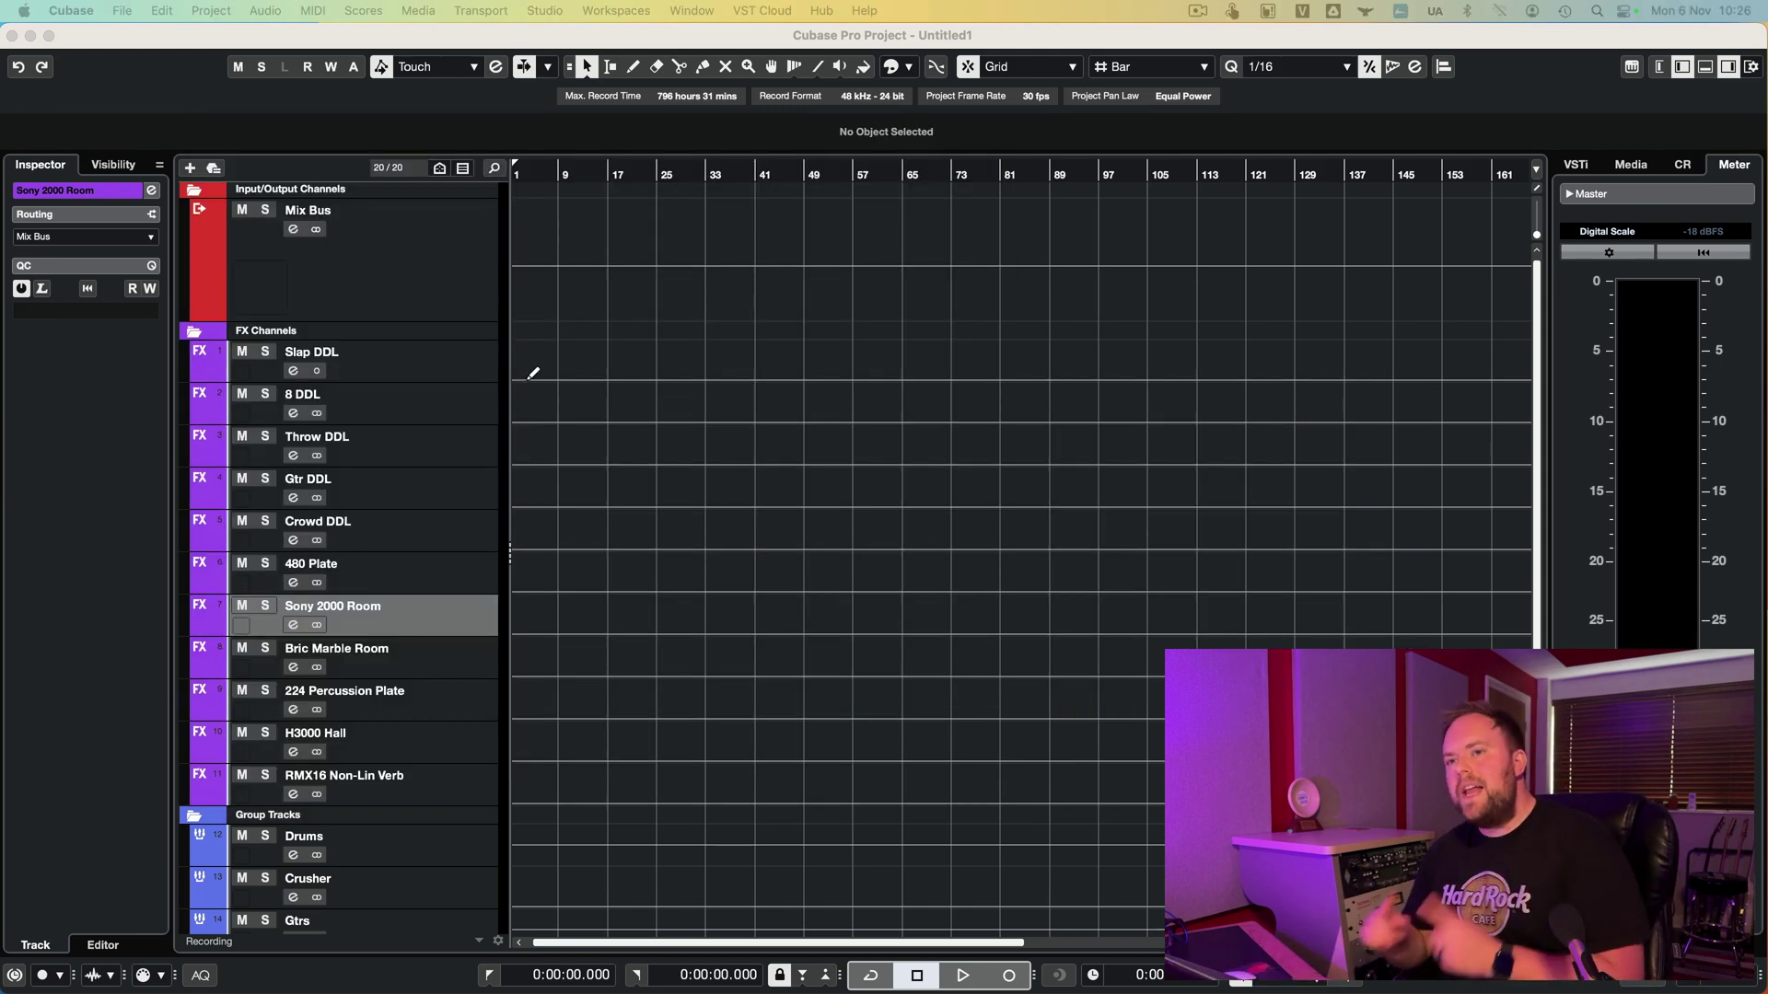
Inspect the reverb plug-in settings on the Bric Marble Room and 224 Percussion Plate channels.
{"action": "left_click", "coordinate": [429, 670]}
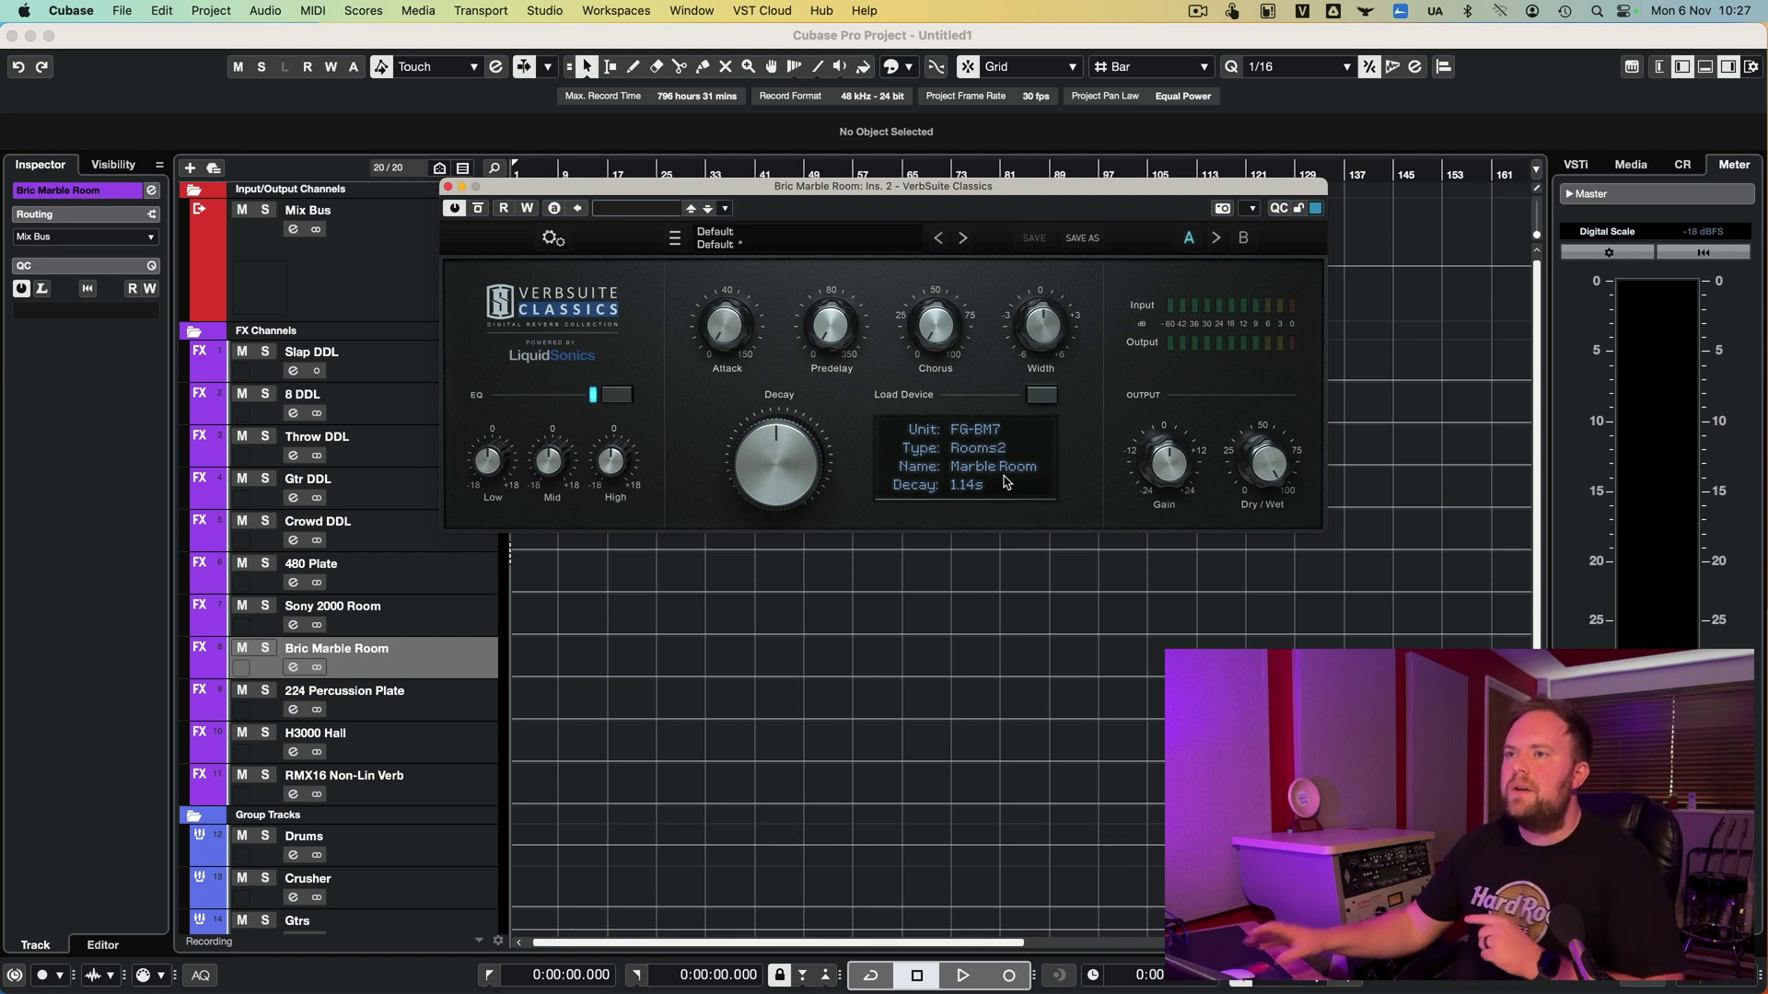
{"action": "key", "text": "super+w"}
{"action": "left_click", "coordinate": [428, 687]}
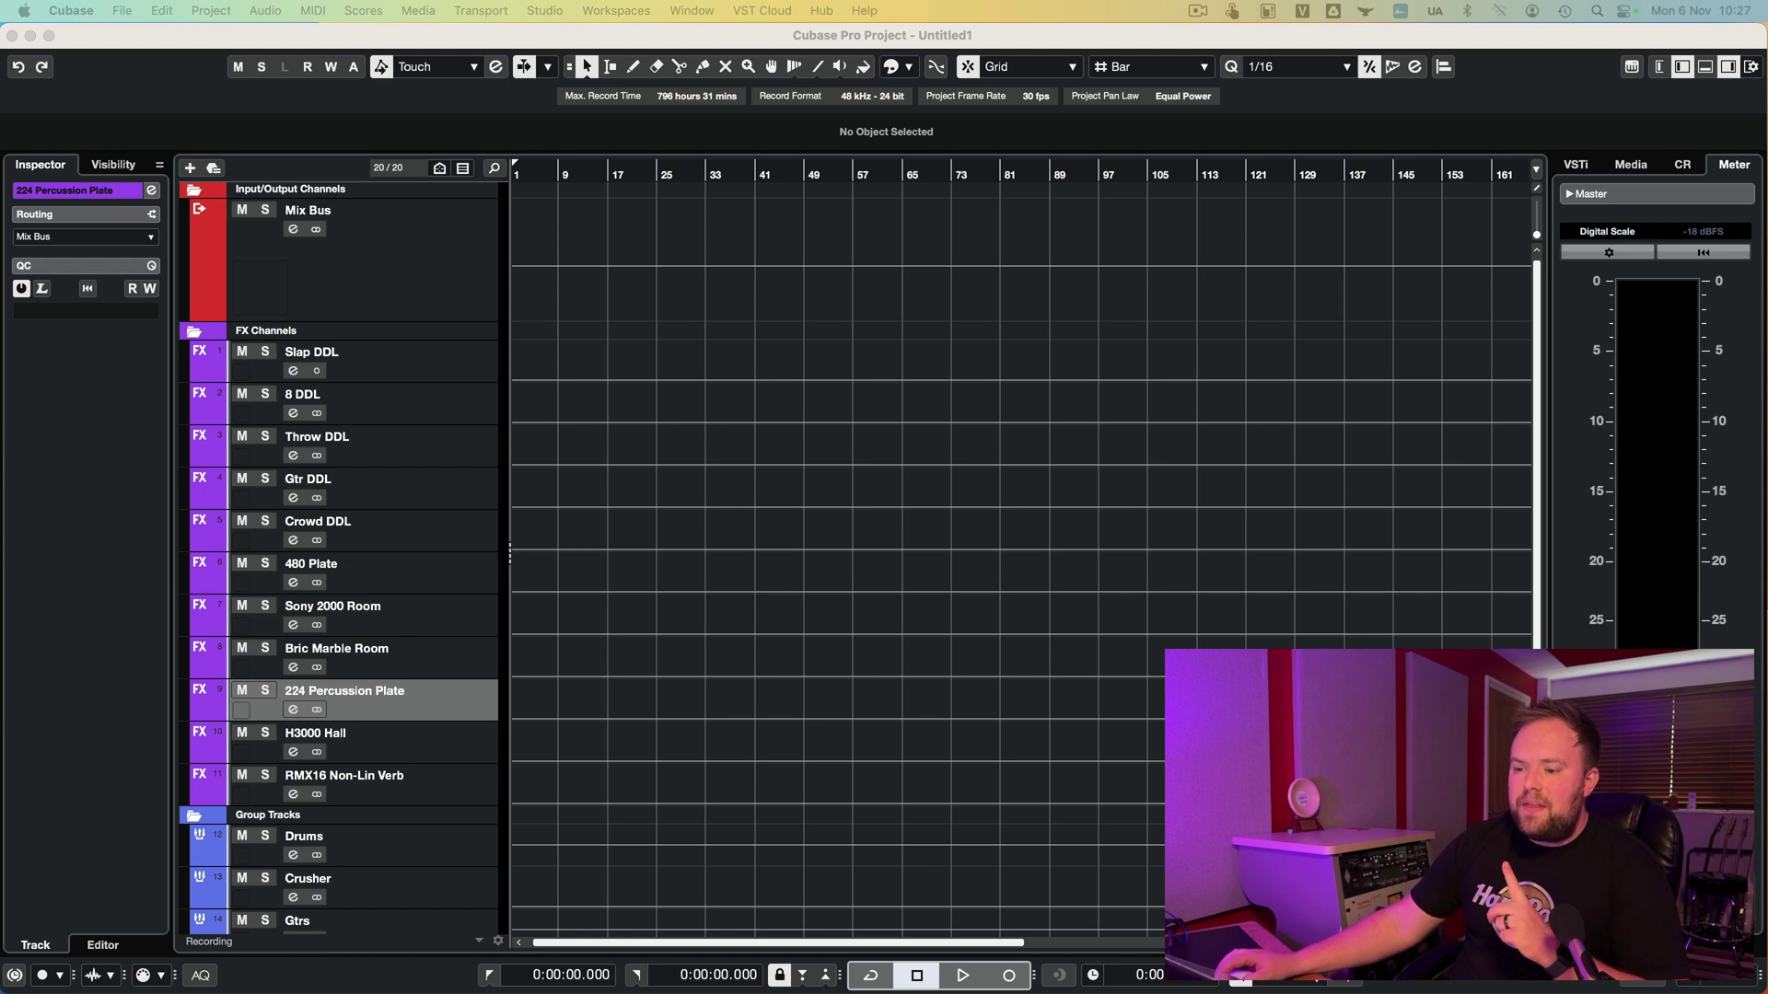
{"action": "left_click_drag", "start_coordinate": [1055, 536], "coordinate": [1052, 497]}
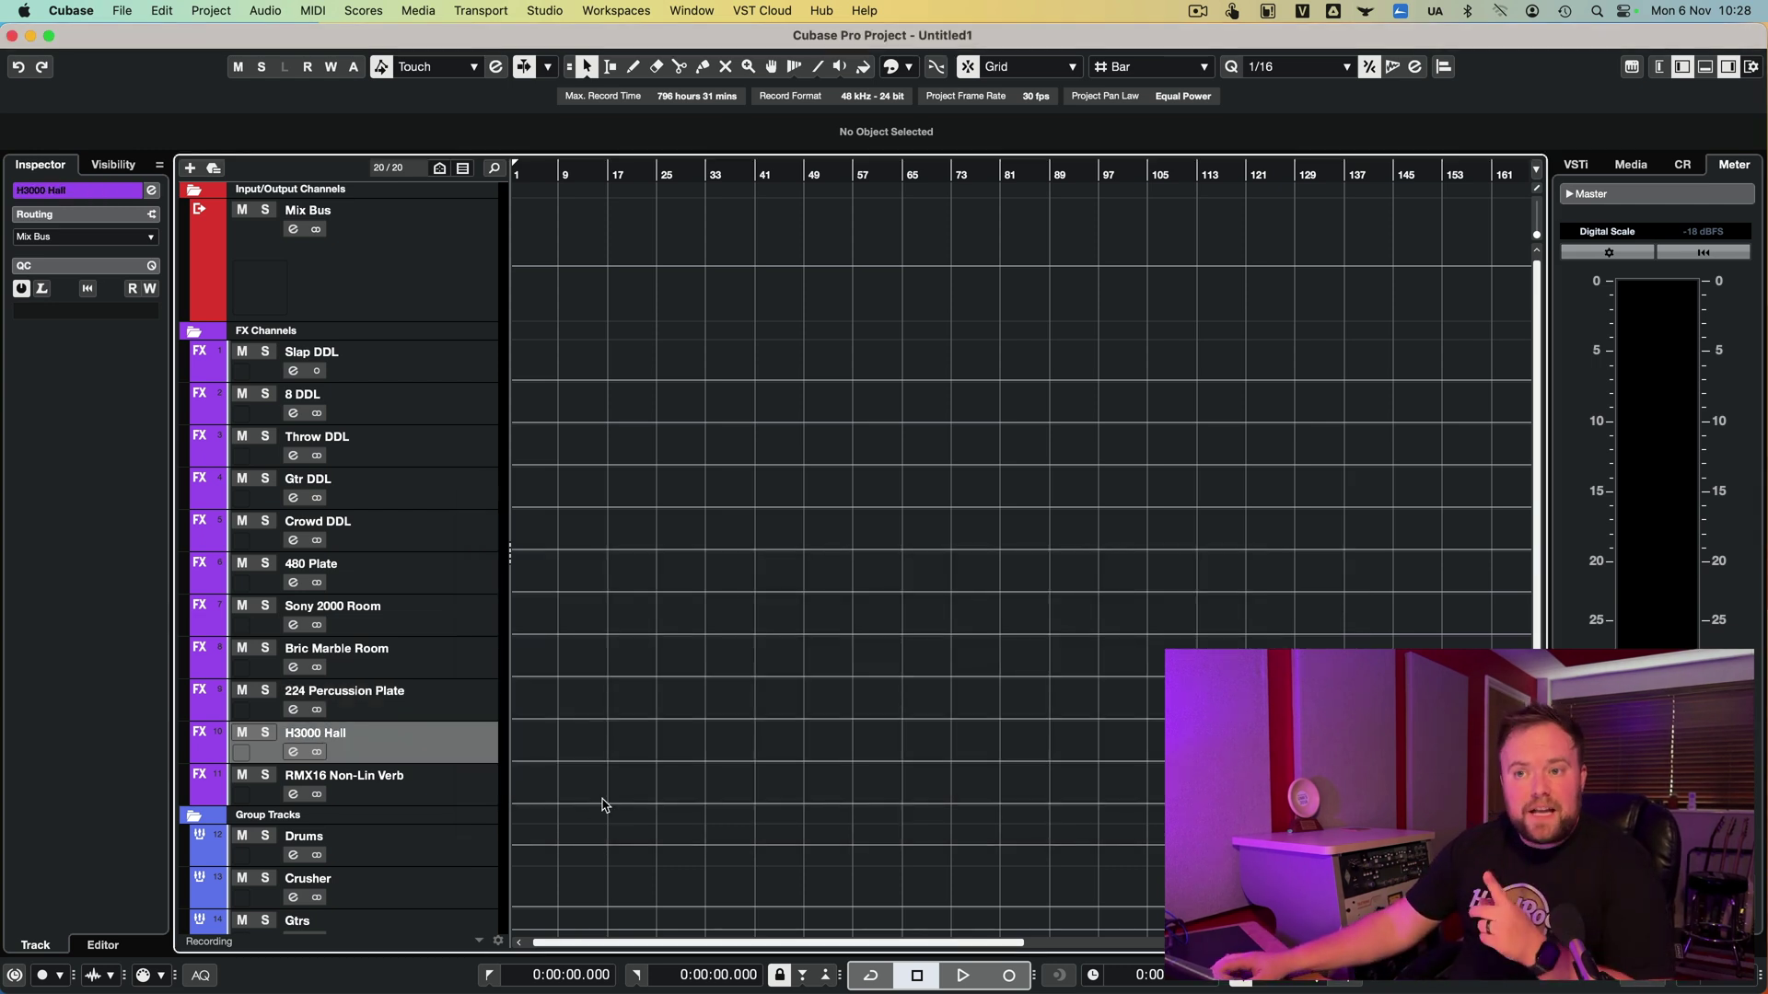
Inspect the reverb inserts on the H3000 Hall and RMX16 Non-Lin Verb channels.
{"action": "double_click", "coordinate": [374, 736]}
{"action": "left_click", "coordinate": [383, 754]}
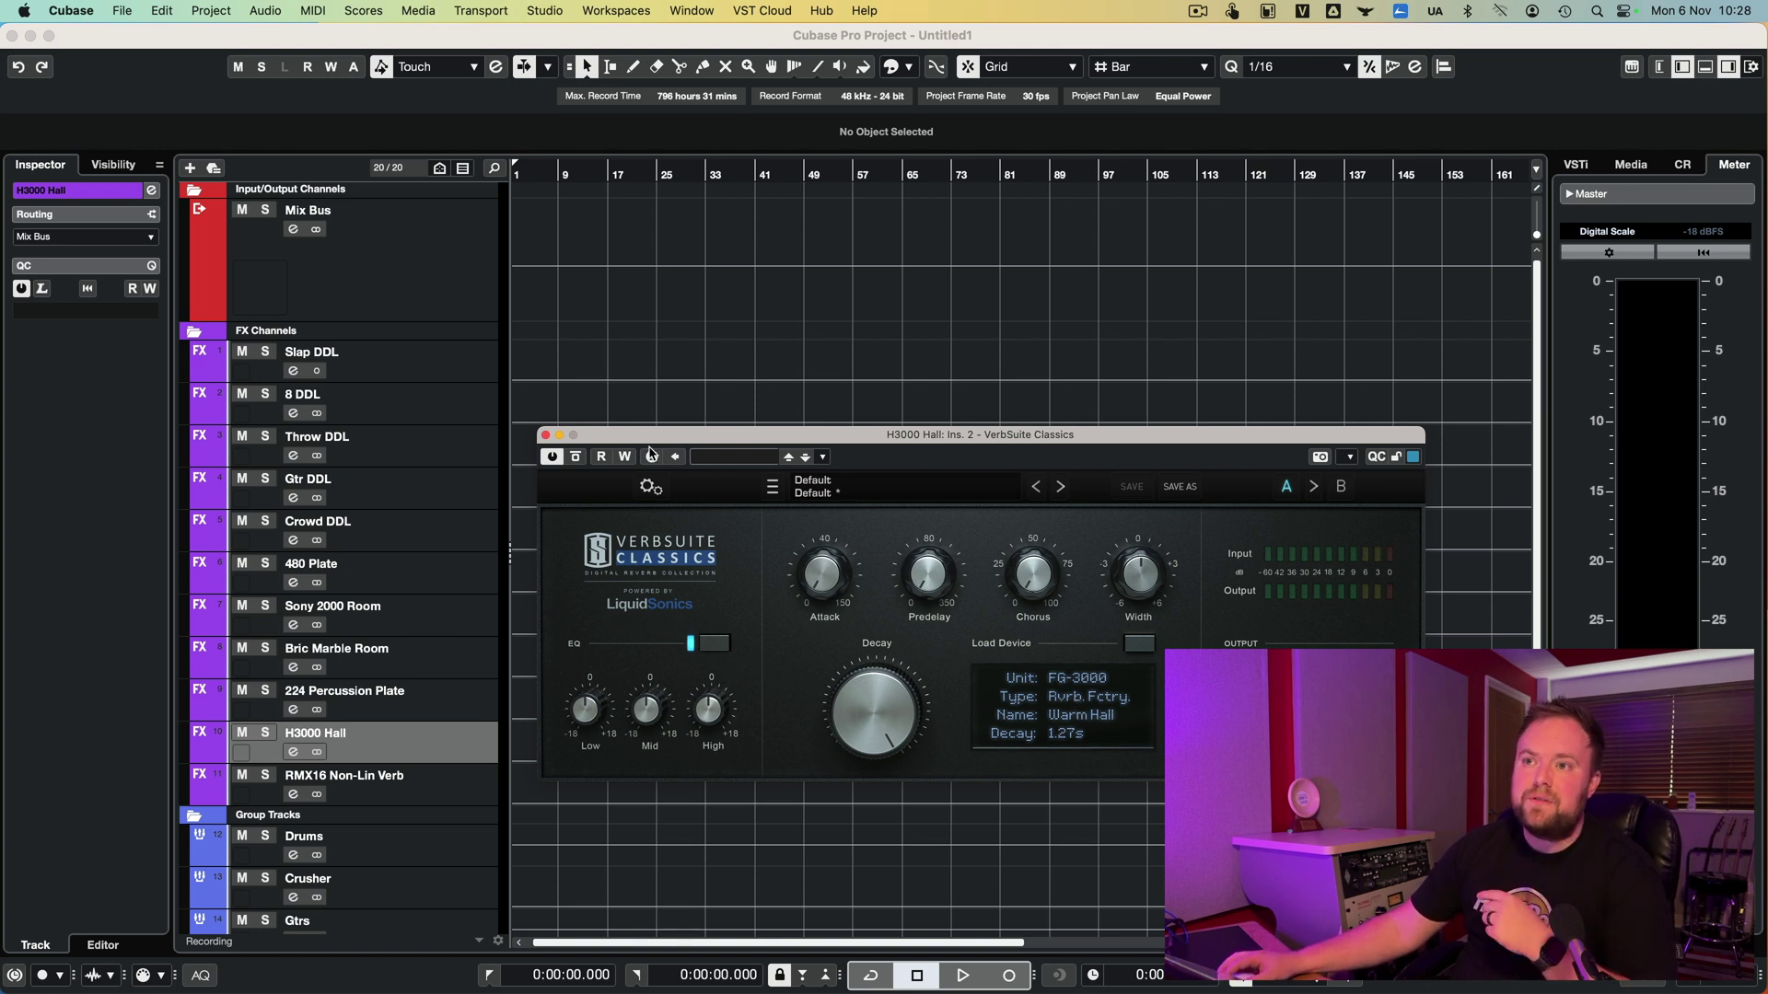
{"action": "left_click", "coordinate": [475, 801]}
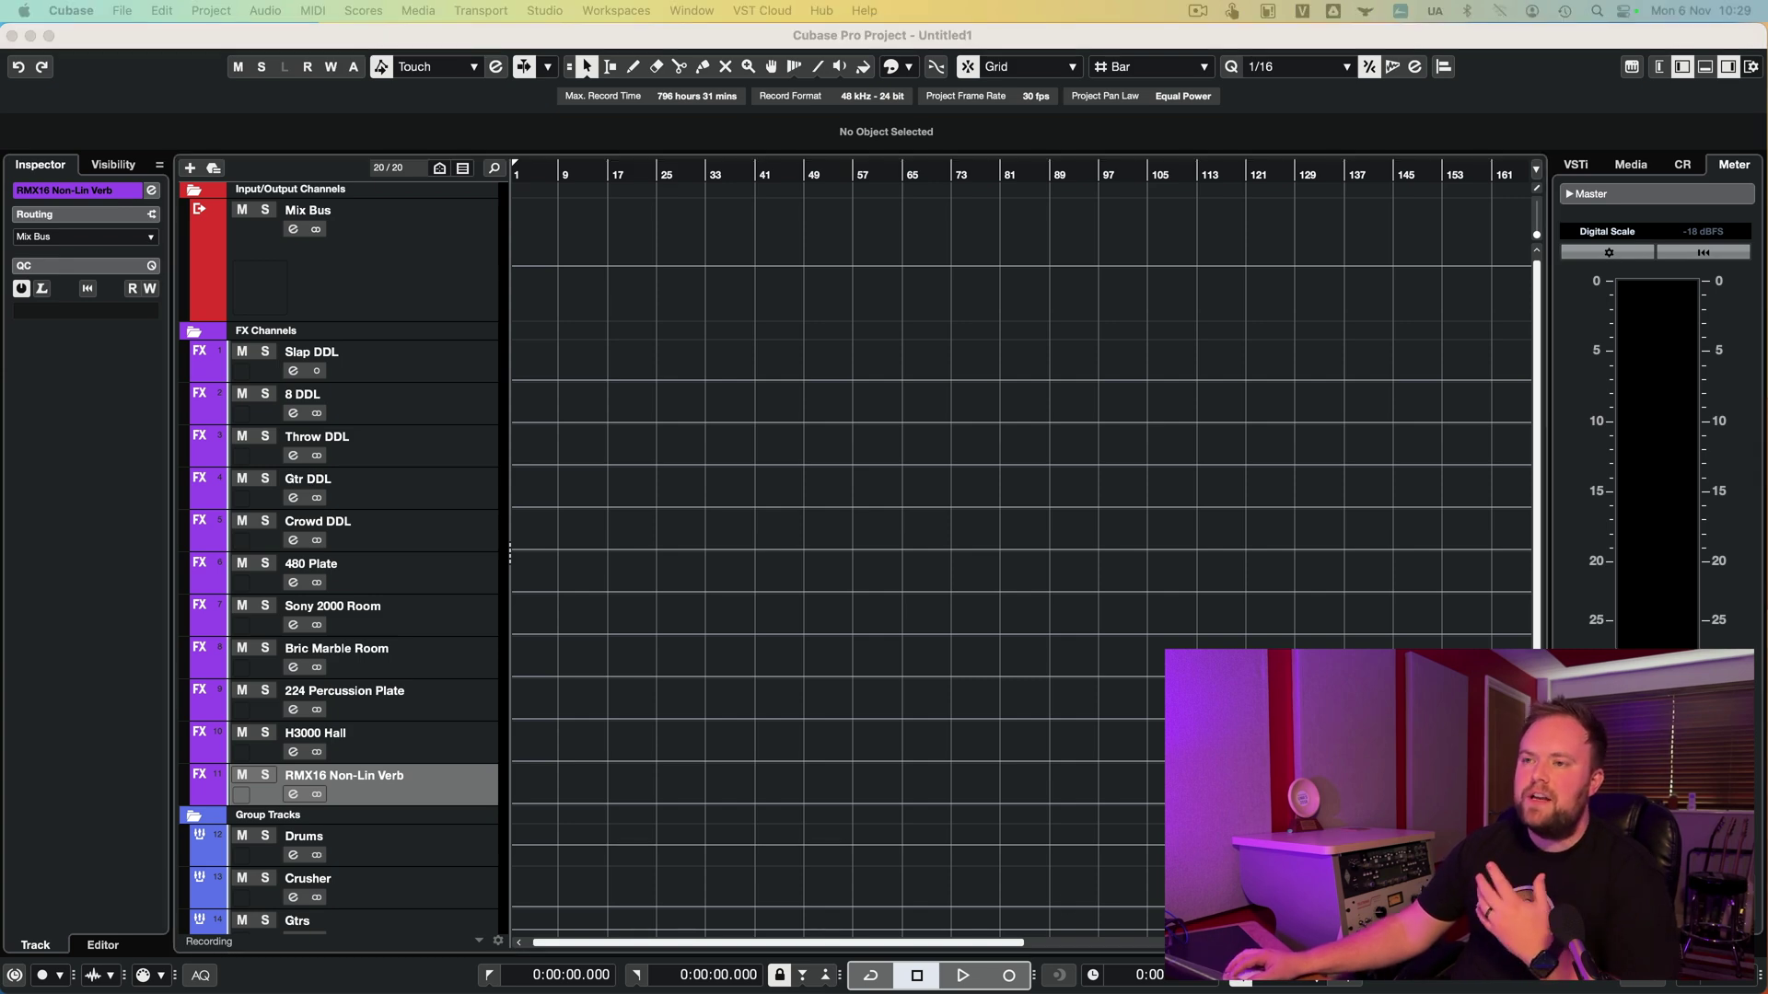
{"action": "left_click_drag", "start_coordinate": [1059, 993], "coordinate": [1020, 288]}
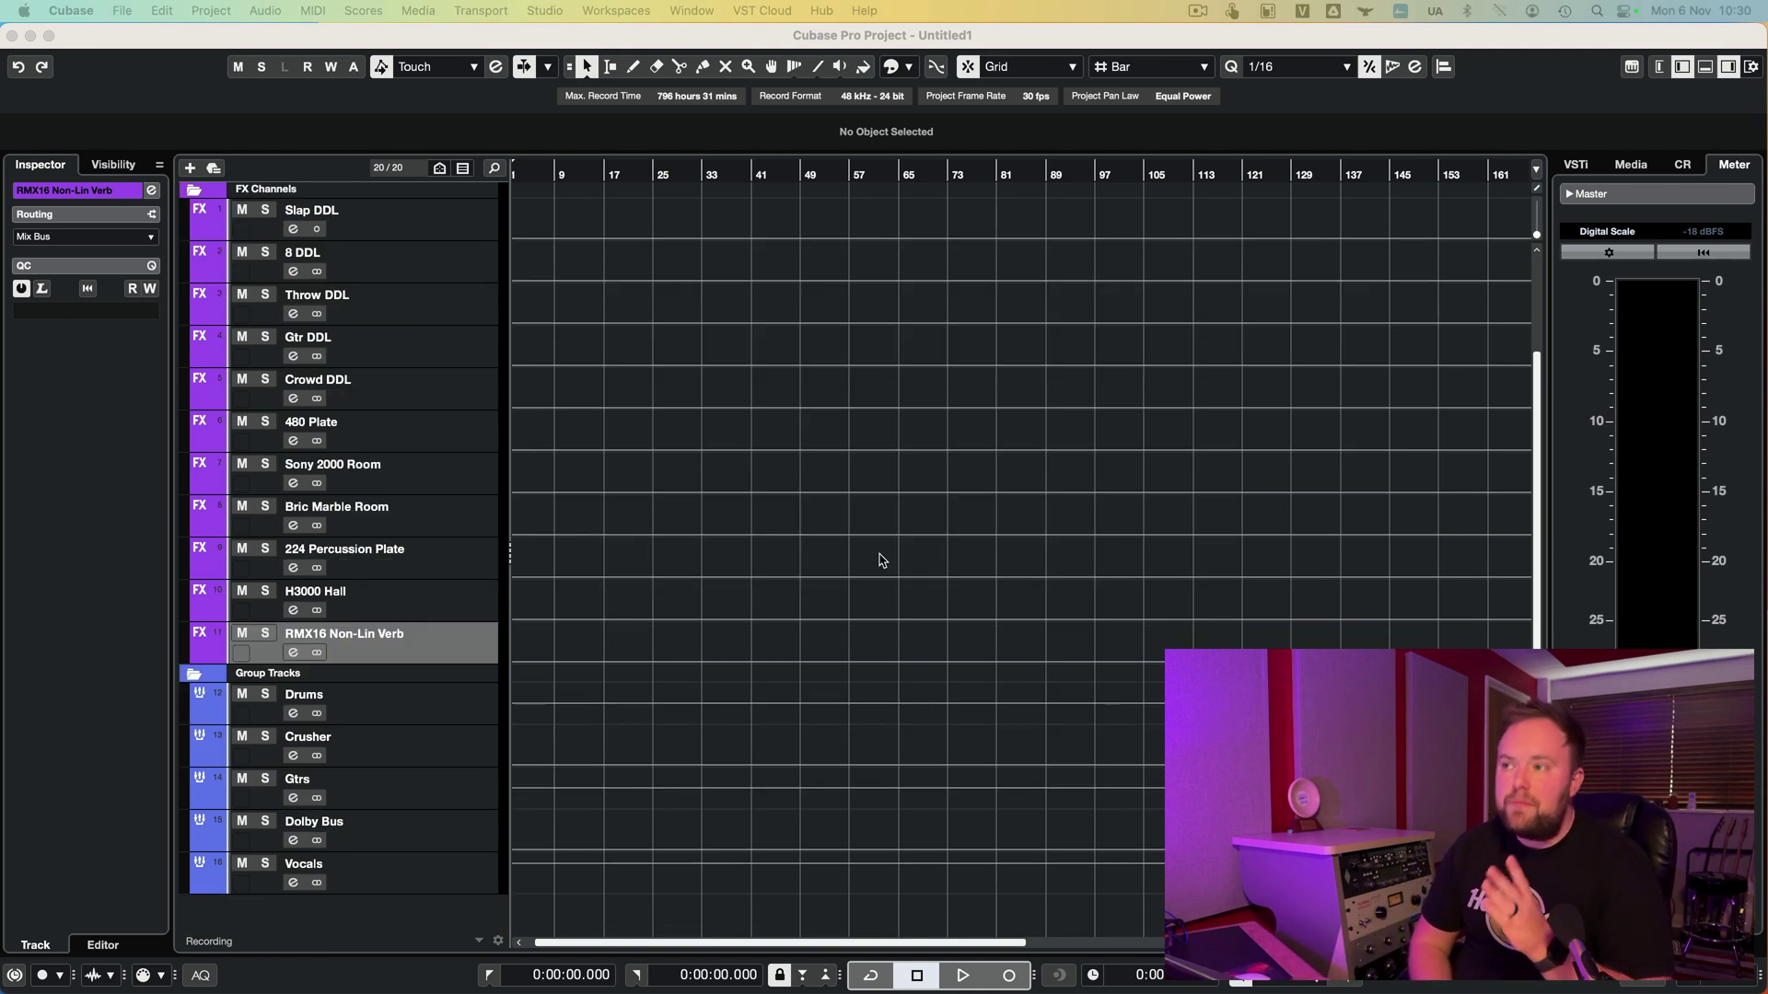
Check the Drums group's channel settings and inspect the Virtual Mix Rack and VBC FG-Grey inserts on the Crusher group.
{"action": "left_click", "coordinate": [432, 720]}
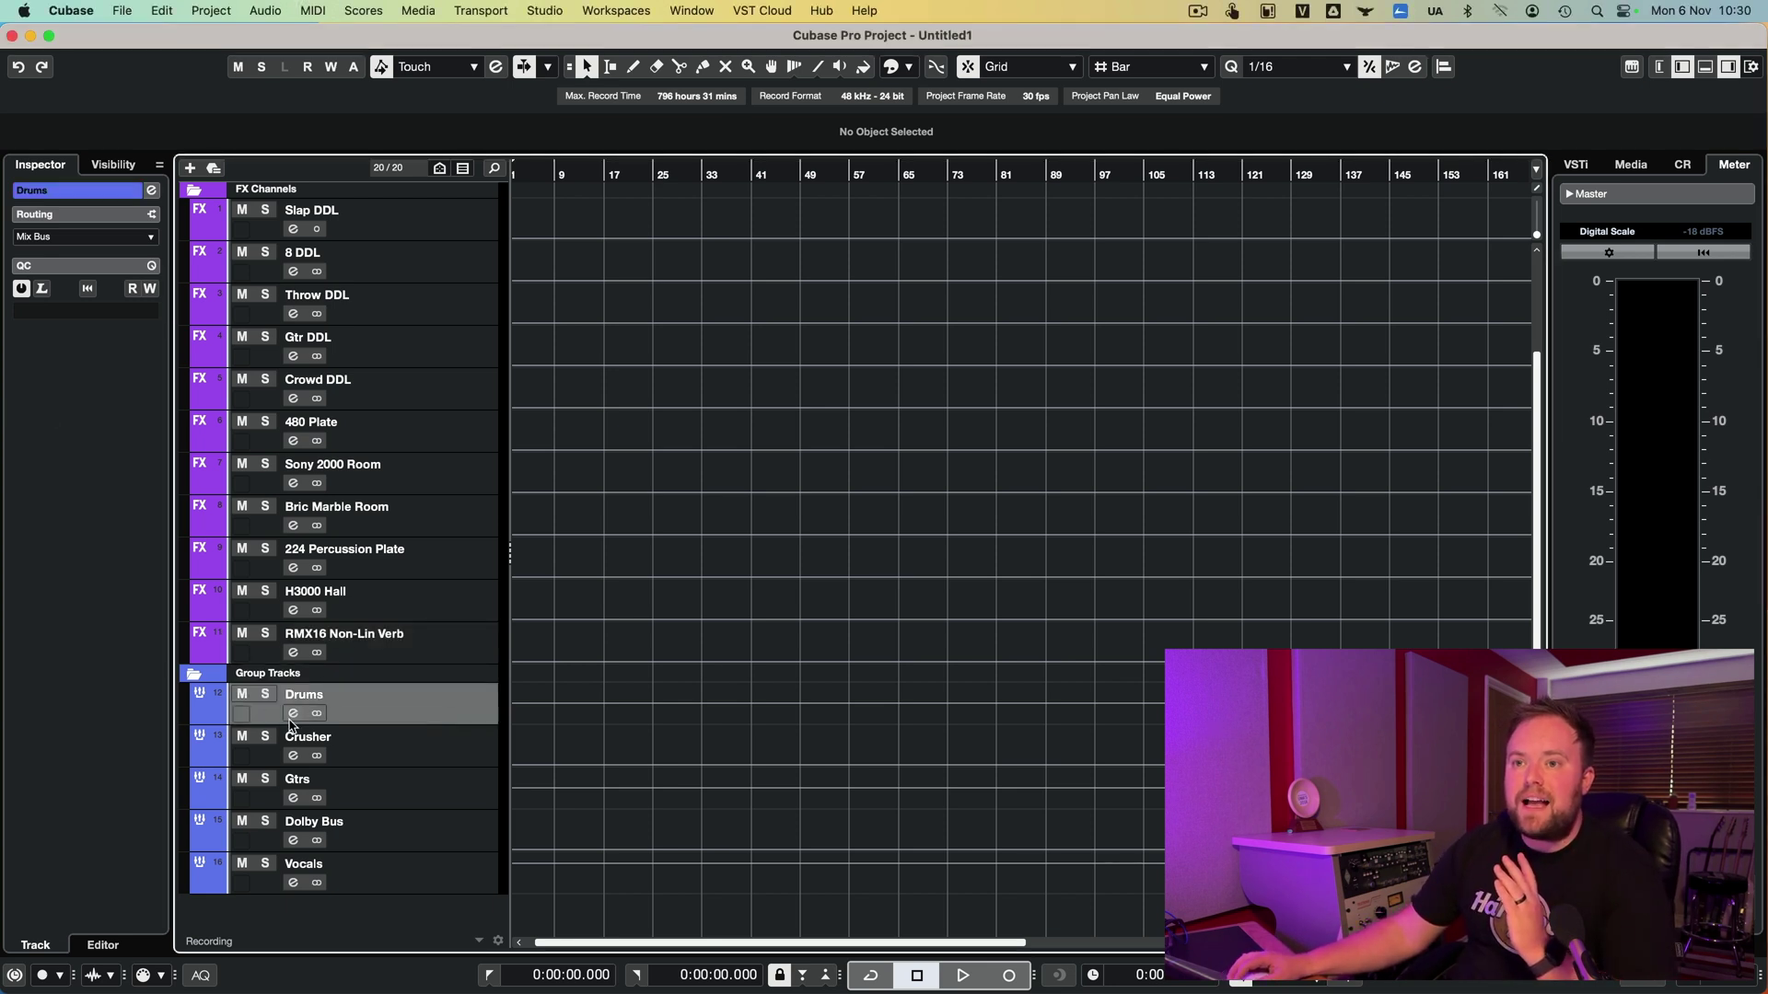
{"action": "left_click", "coordinate": [293, 715]}
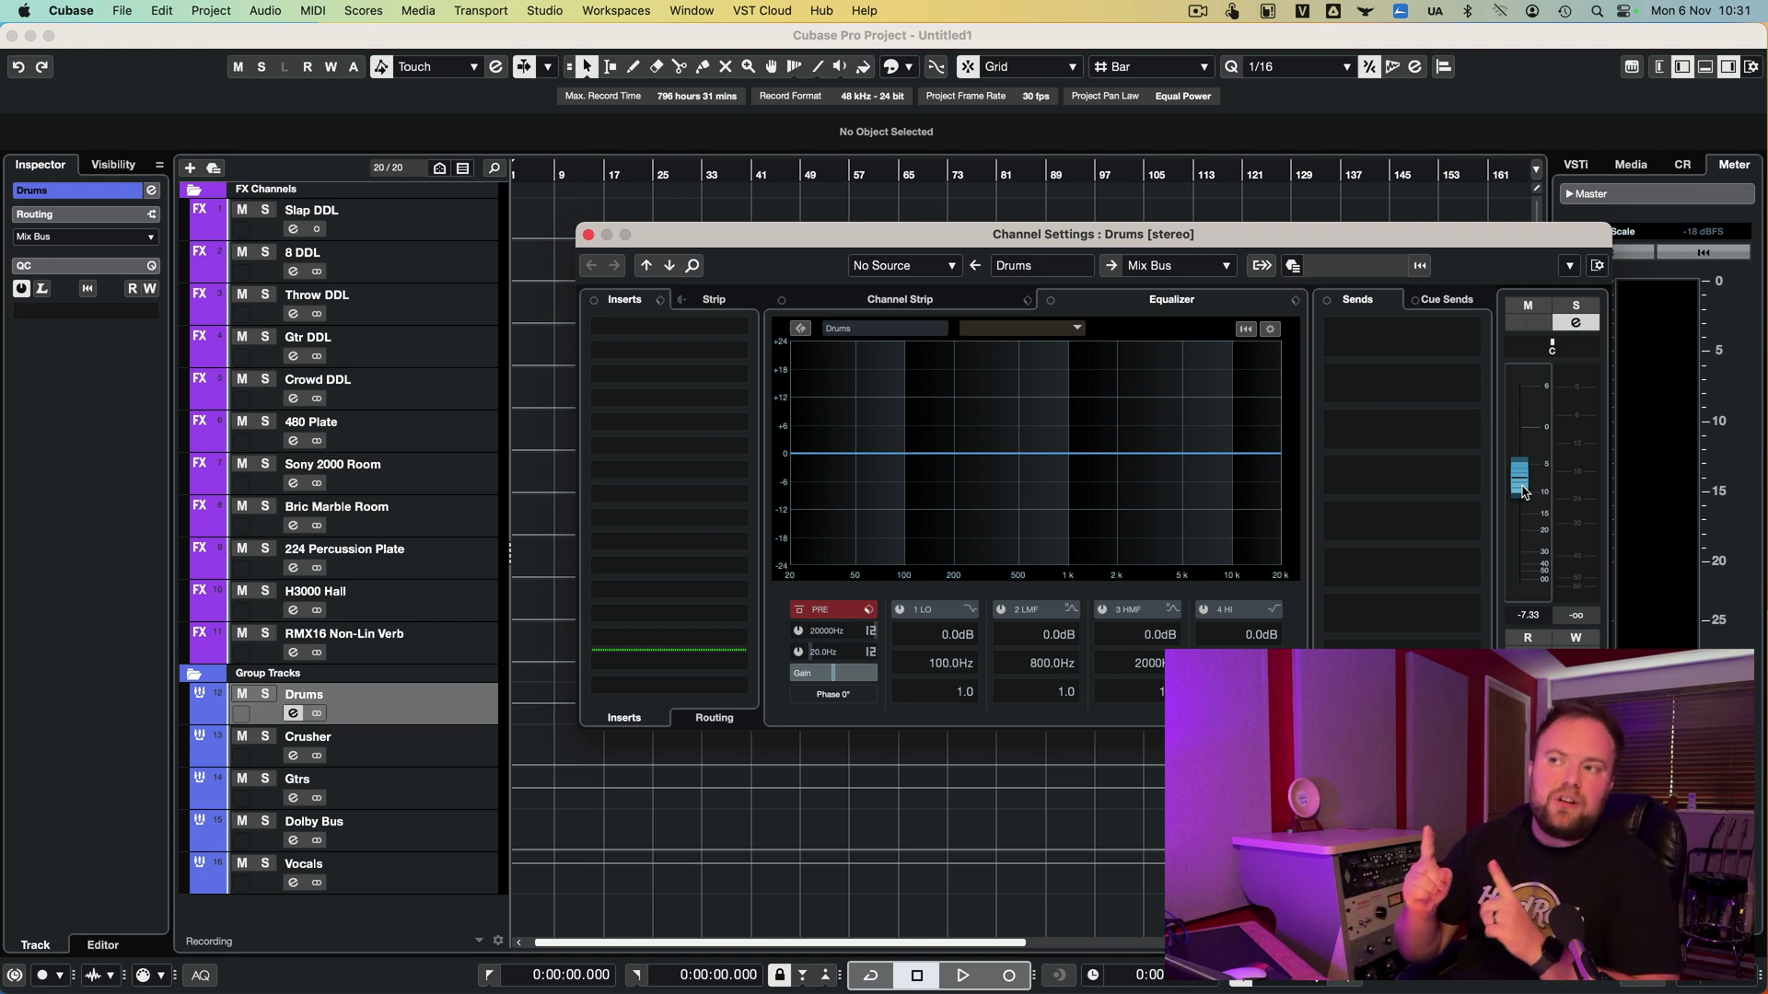
{"action": "left_click", "coordinate": [414, 751]}
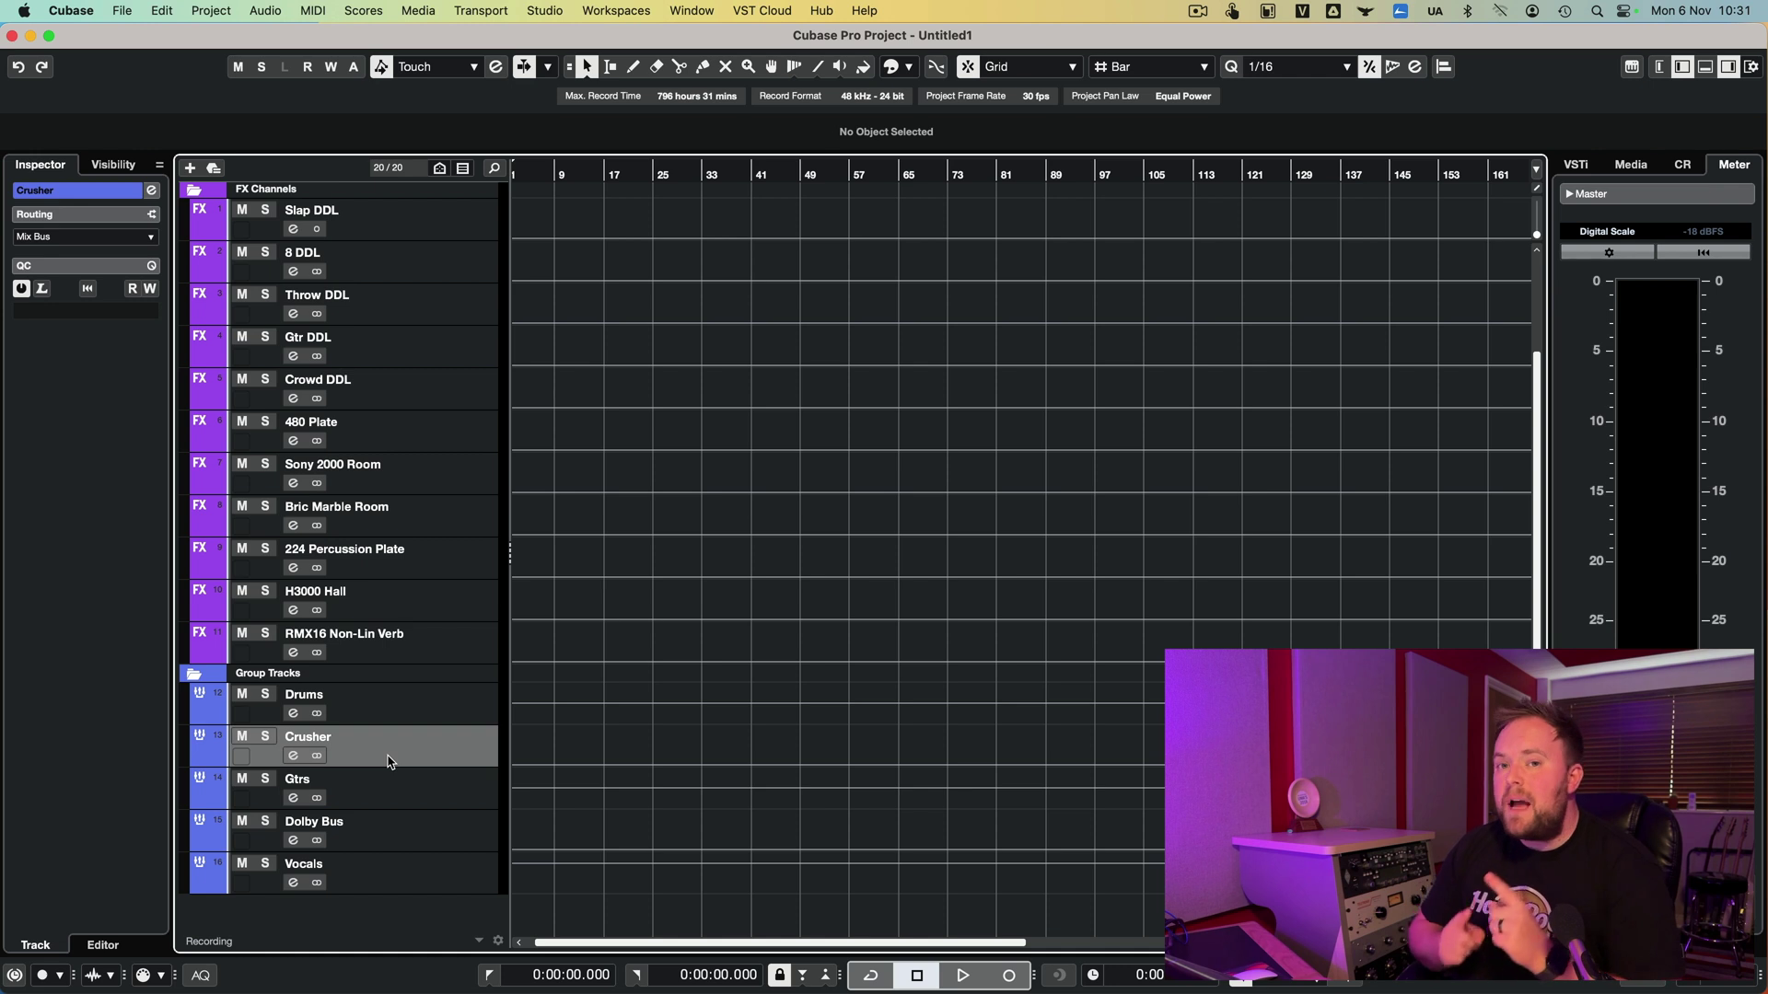
{"action": "left_click", "coordinate": [293, 756]}
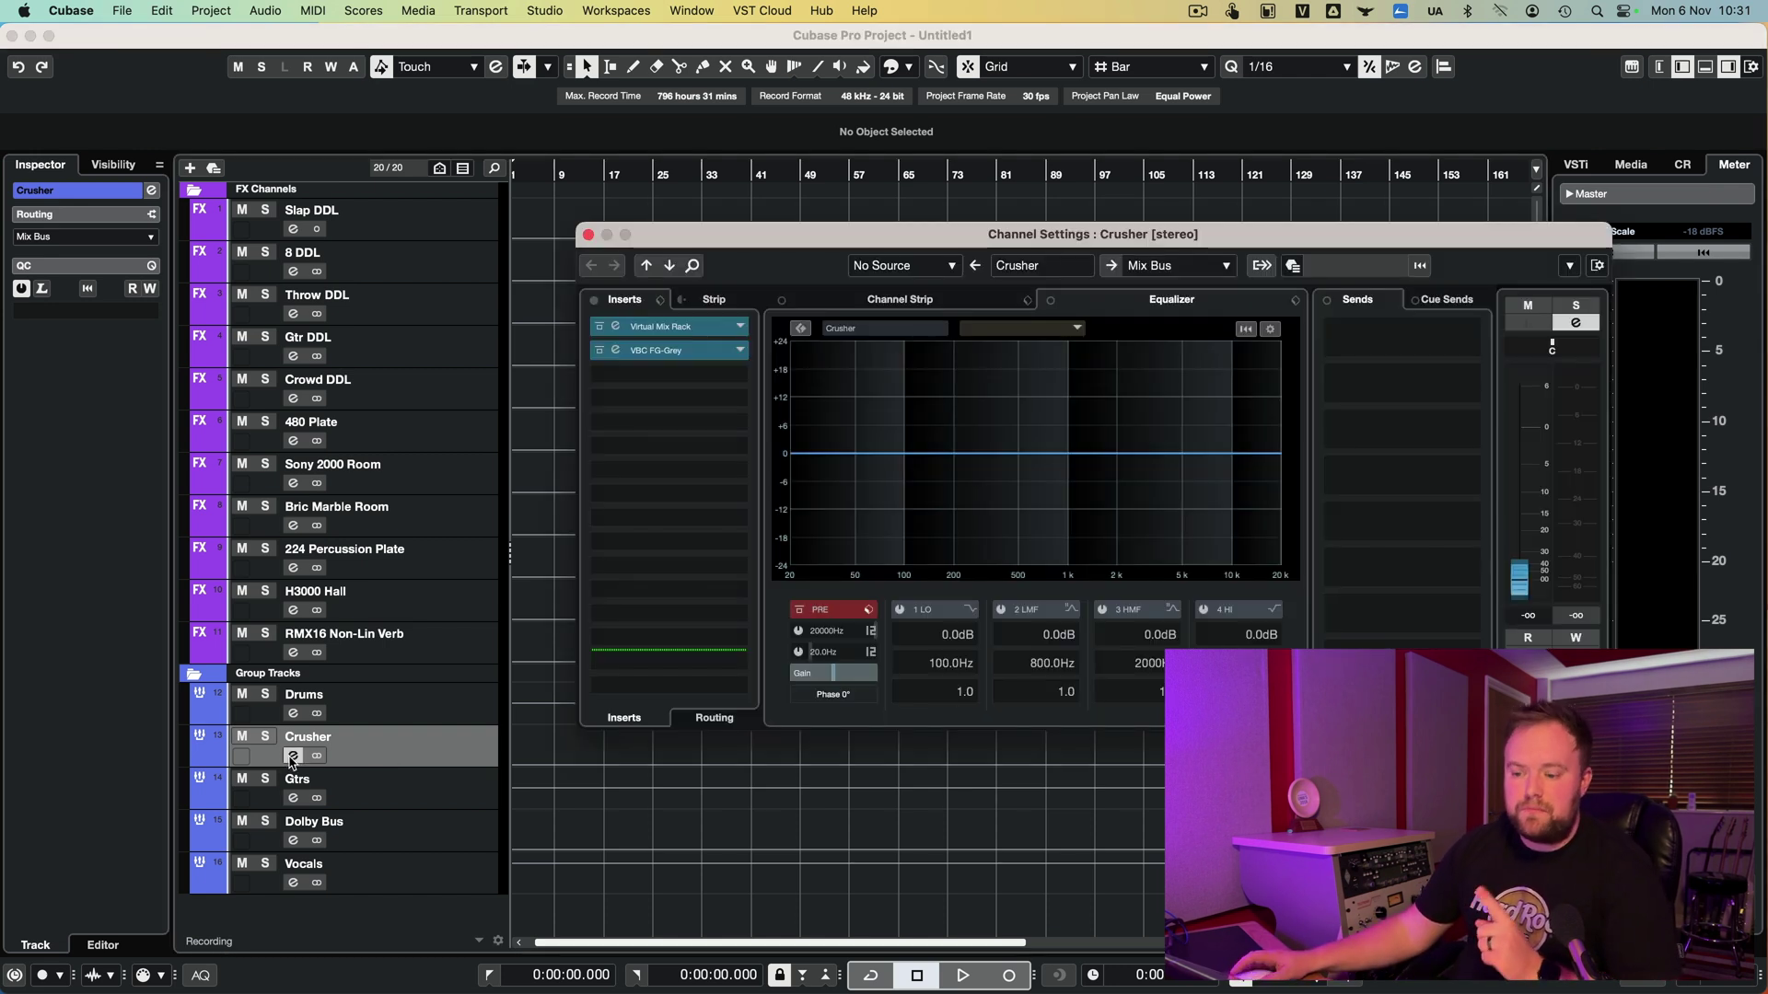
{"action": "left_click", "coordinate": [683, 329]}
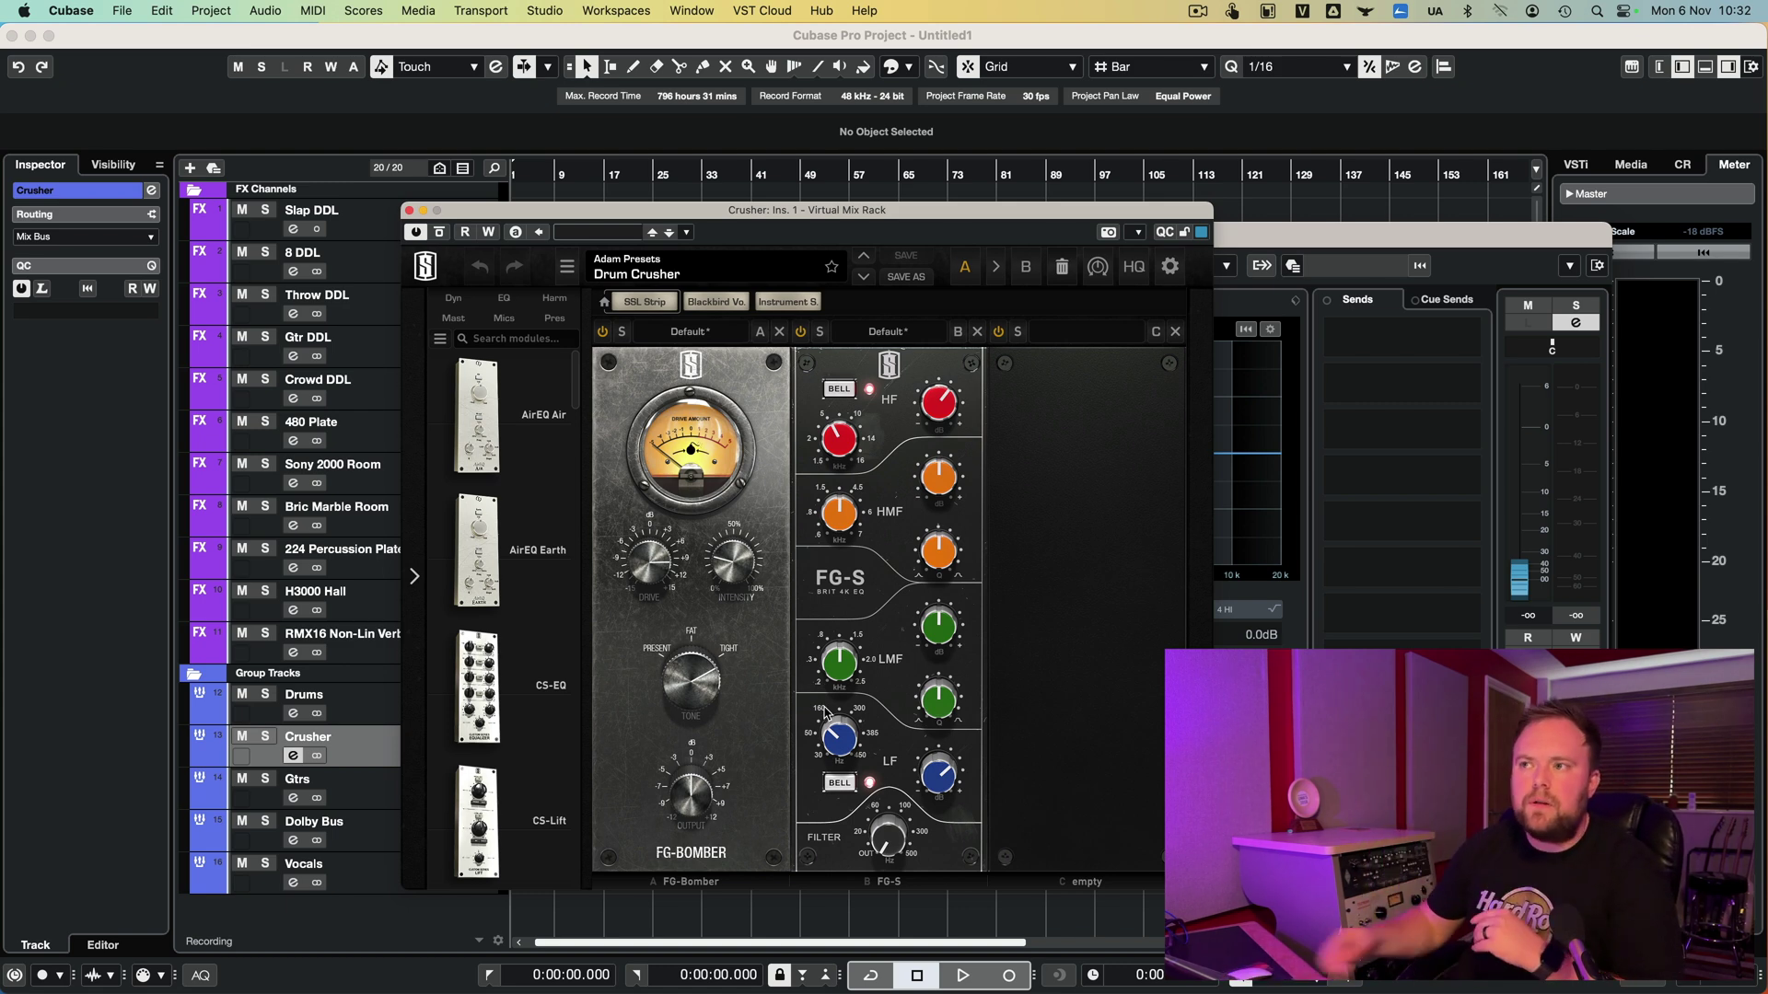
{"action": "left_click", "coordinate": [409, 209]}
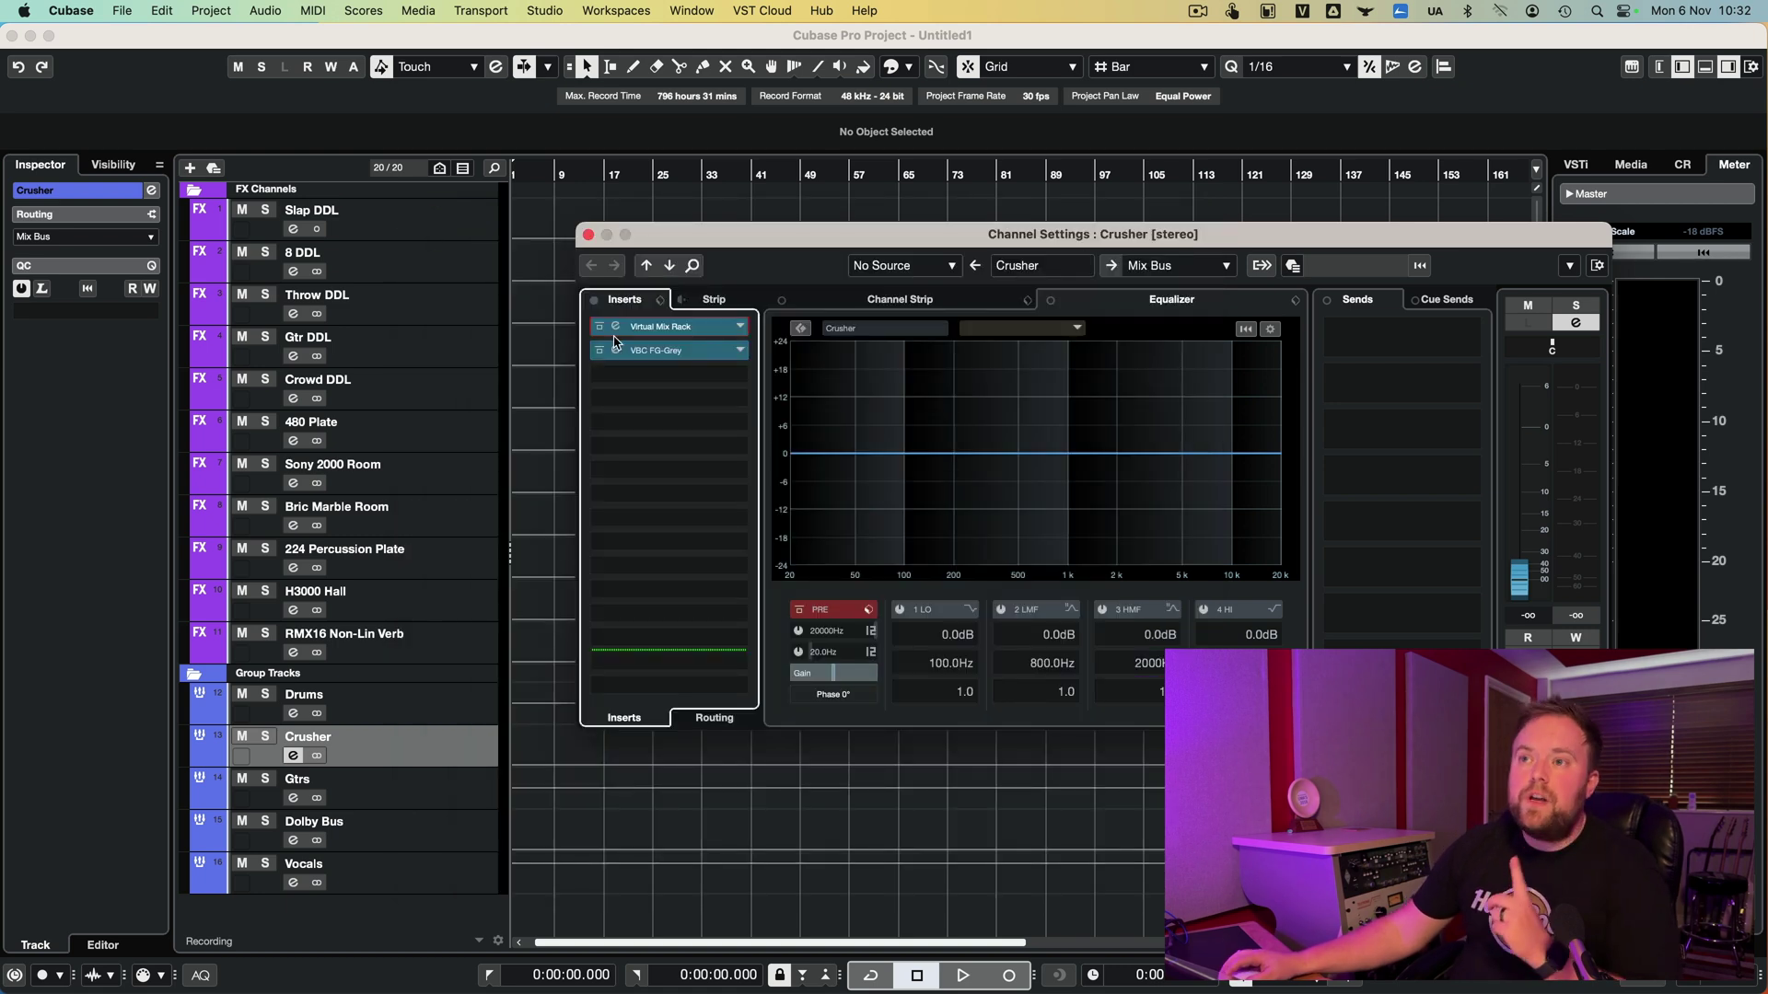
{"action": "left_click", "coordinate": [616, 350]}
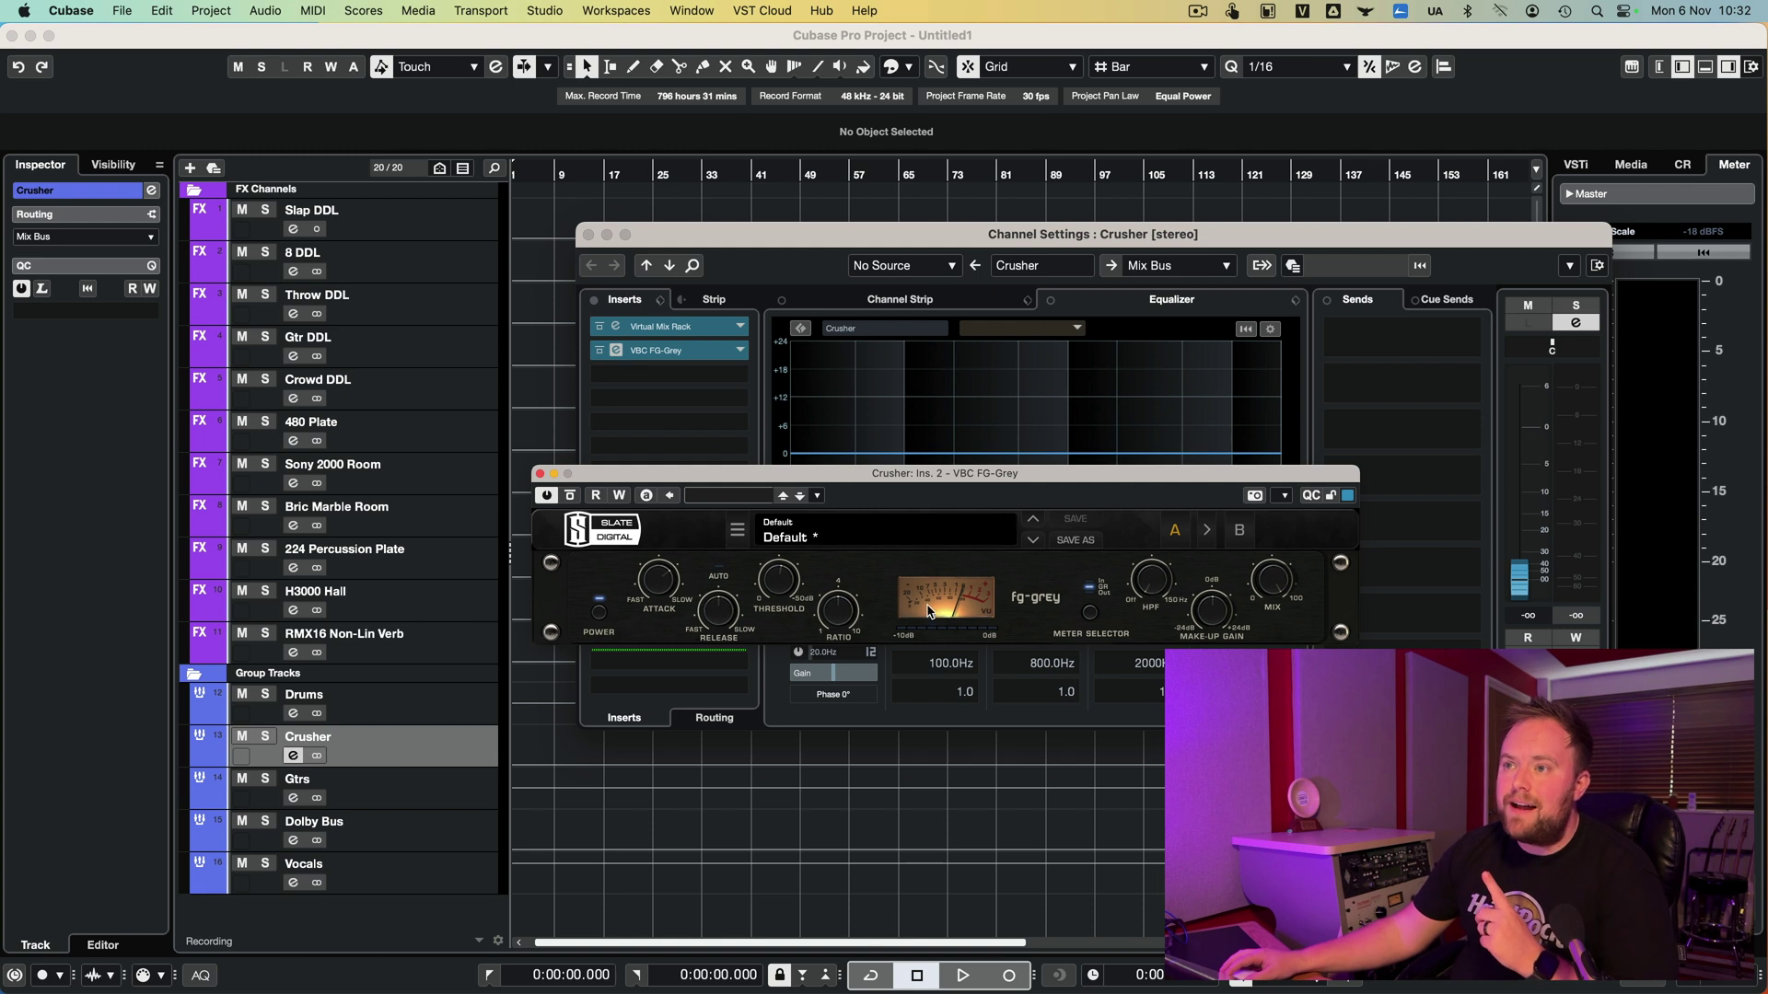
{"action": "left_click", "coordinate": [540, 474]}
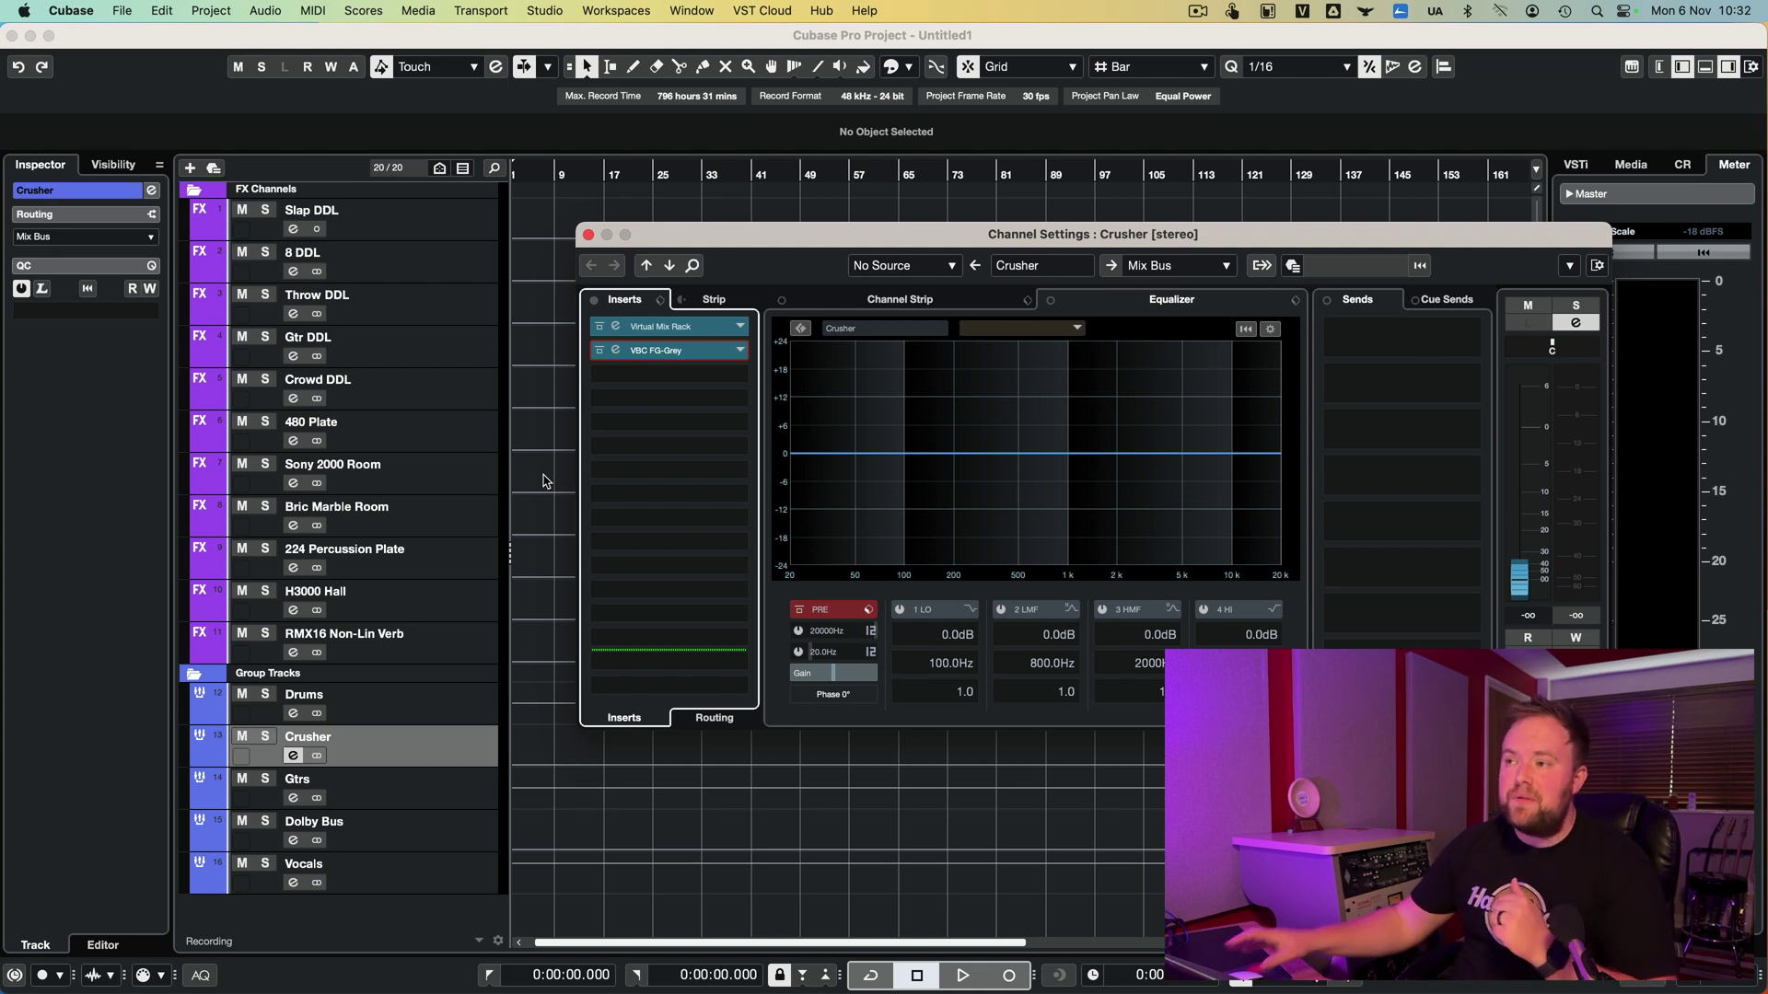
Raise the Crusher group's fader to about -10.6 dB, pull it back fully down and close its channel settings.
{"action": "left_click", "coordinate": [1520, 587]}
{"action": "left_click_drag", "start_coordinate": [1521, 586], "coordinate": [1525, 503]}
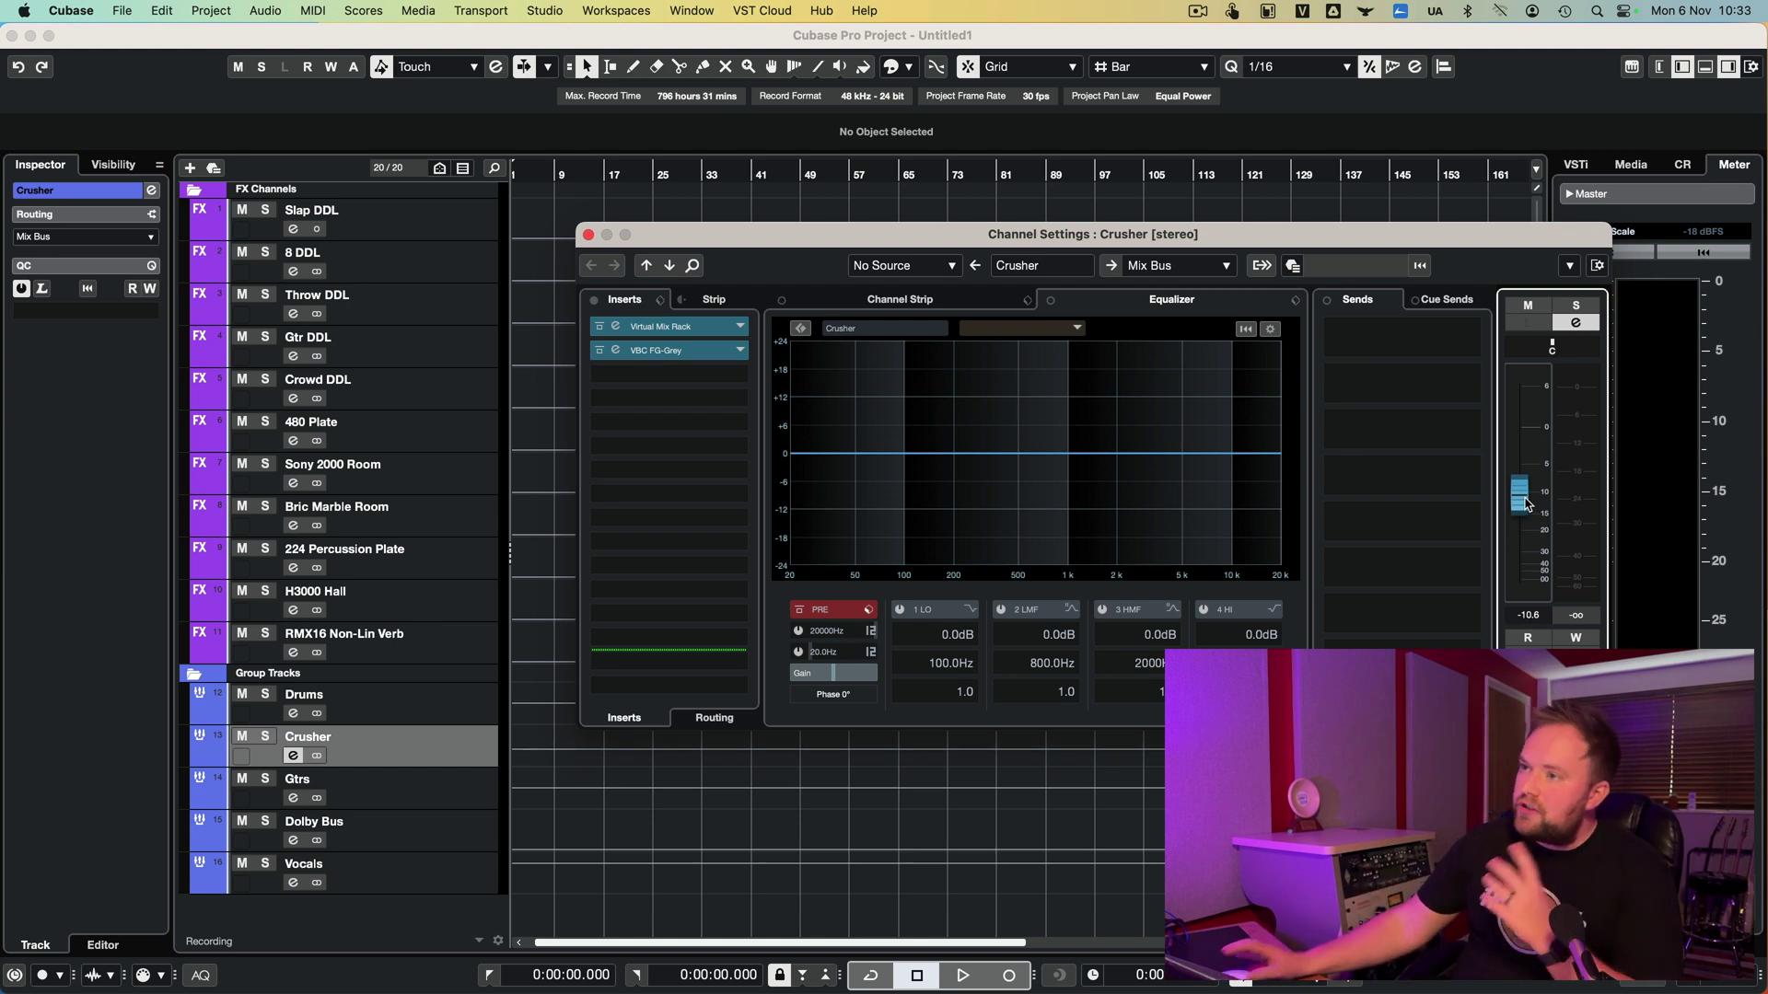
{"action": "left_click_drag", "start_coordinate": [1524, 504], "coordinate": [1545, 610]}
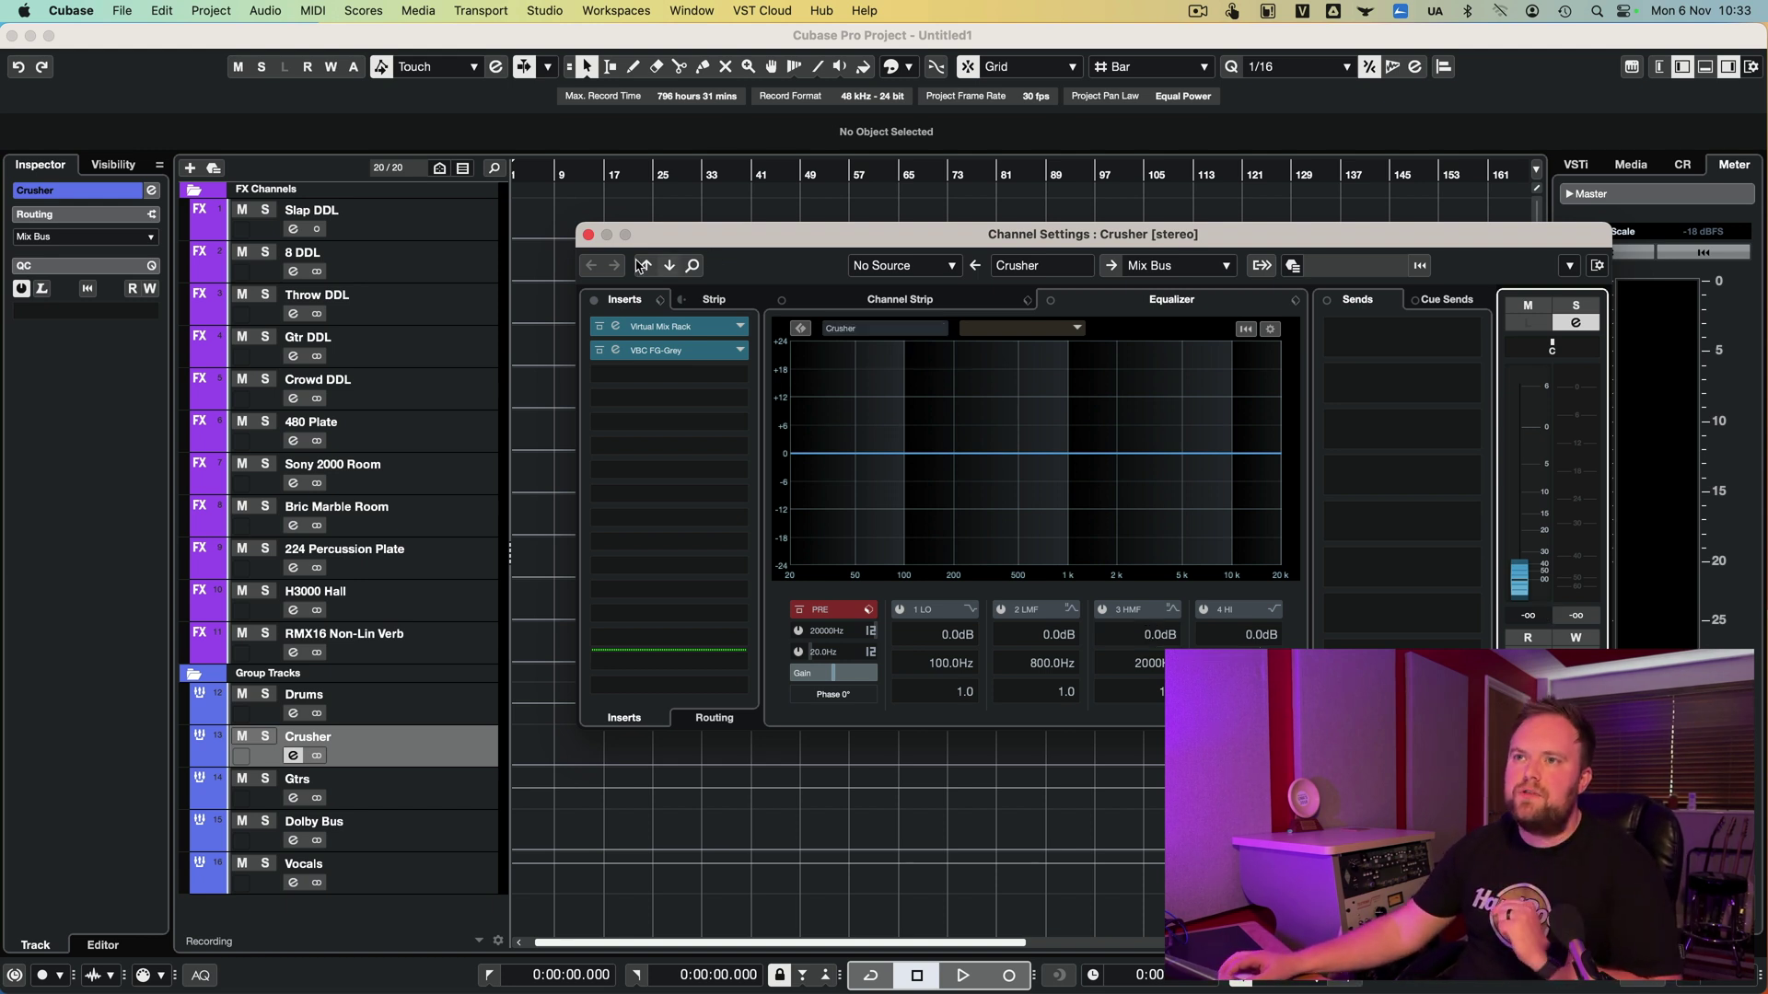
{"action": "left_click", "coordinate": [588, 234]}
Open the Gtrs group's channel settings and set its fader to -8.31 dB.
{"action": "left_click", "coordinate": [423, 801]}
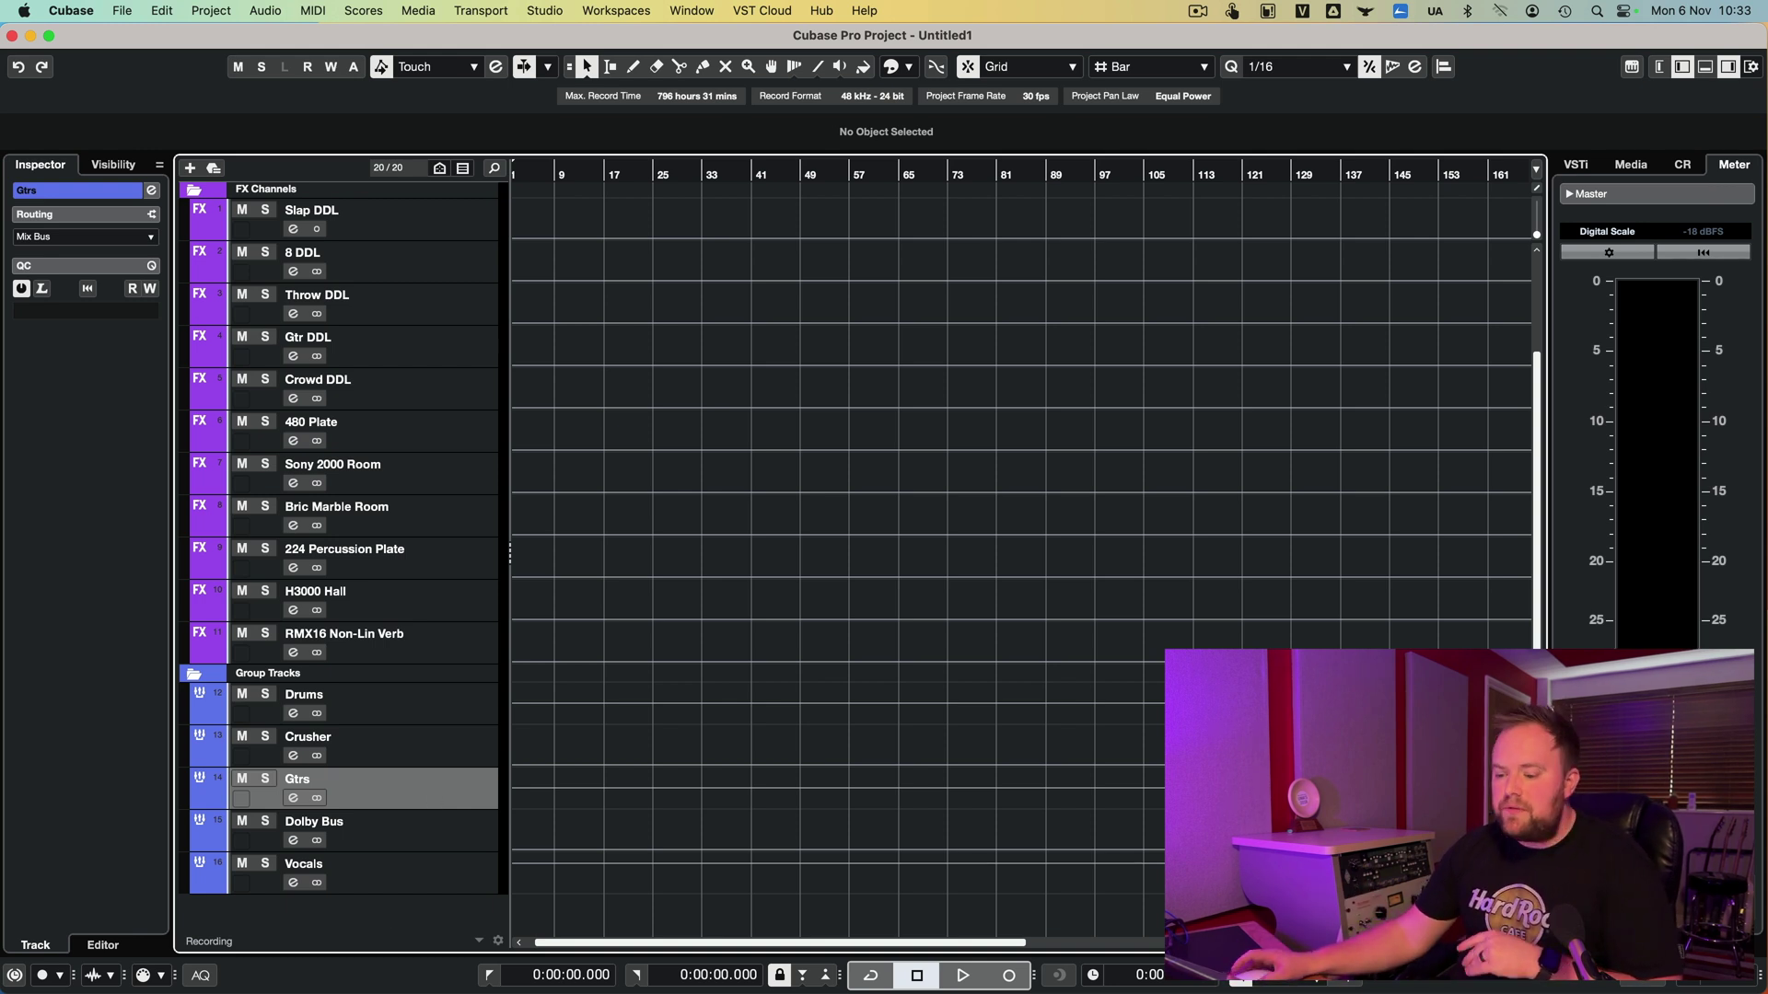
{"action": "left_click", "coordinate": [294, 798]}
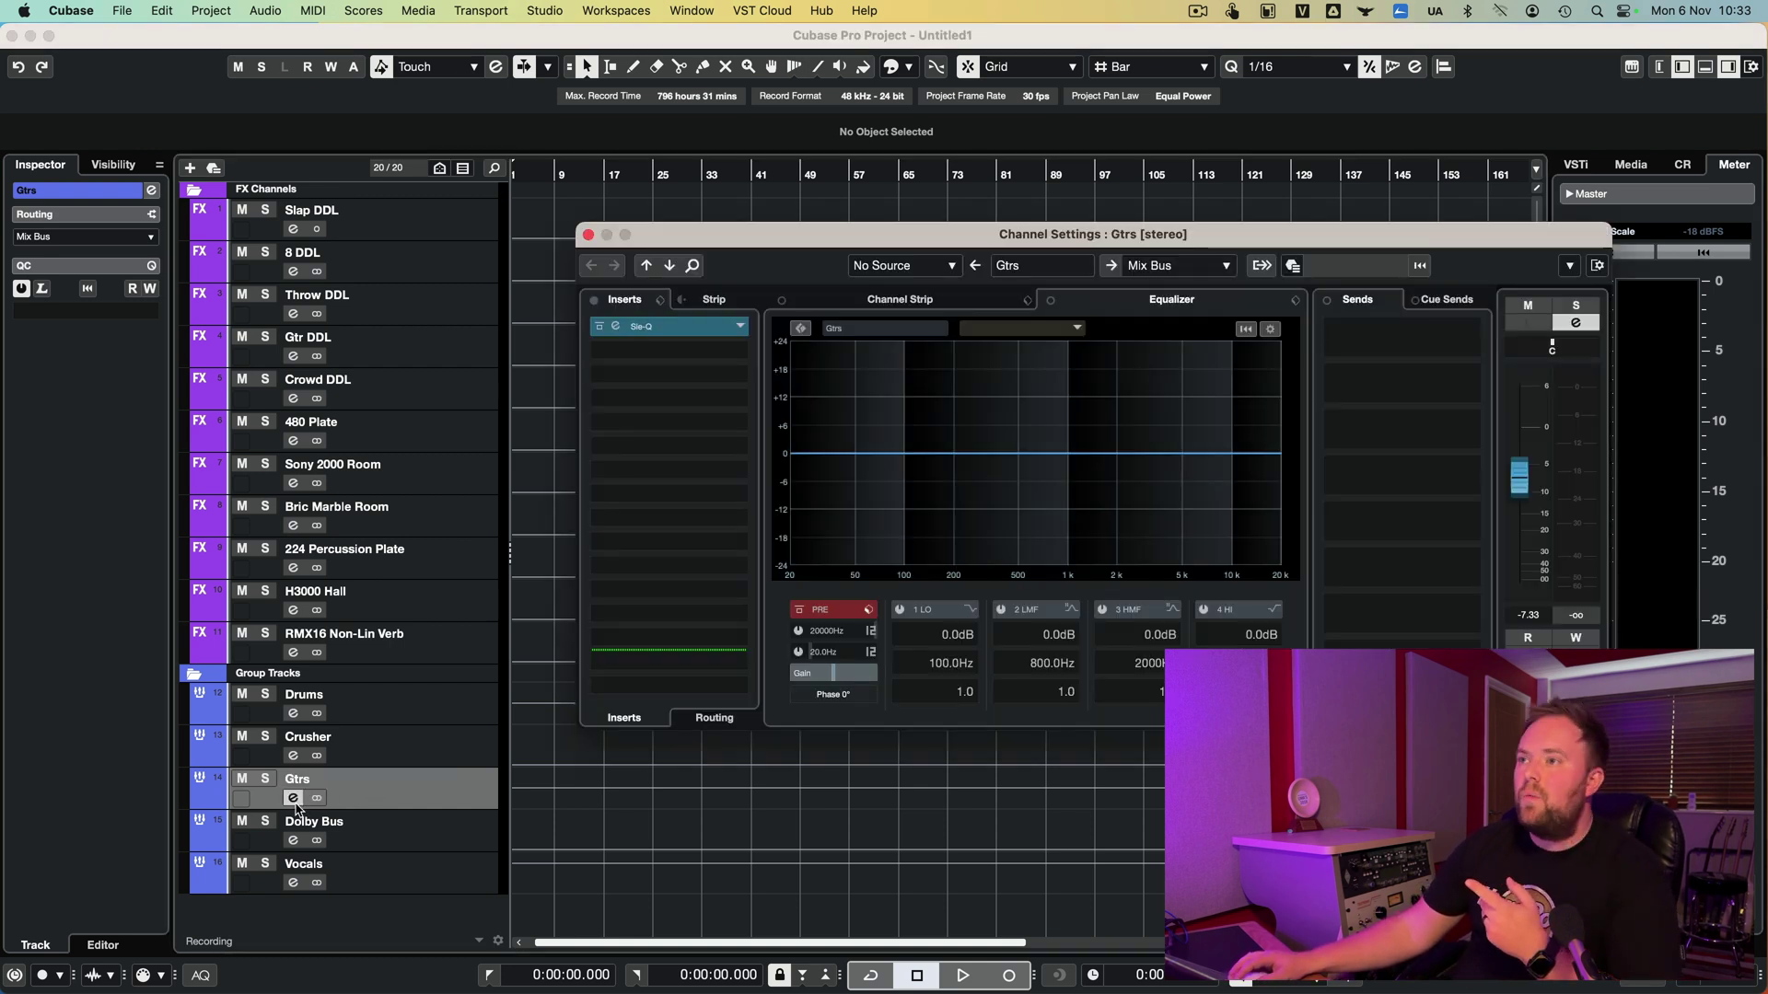
{"action": "left_click_drag", "start_coordinate": [1519, 477], "coordinate": [1520, 483]}
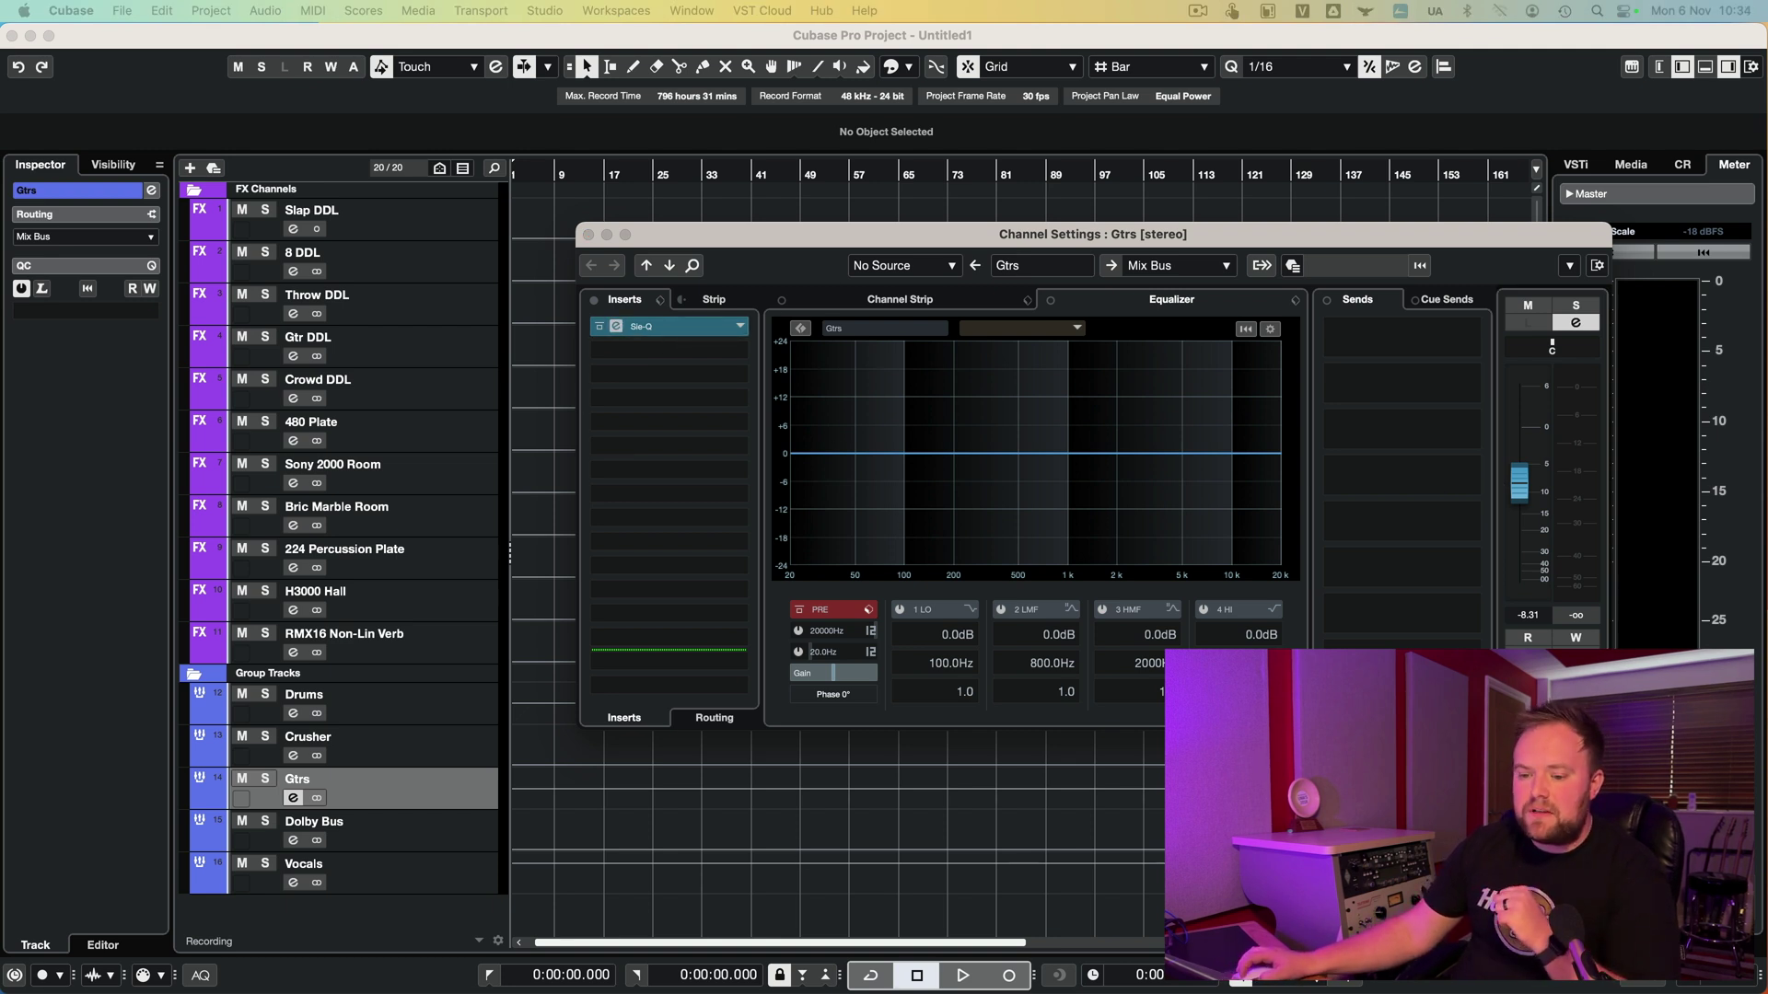
Inspect the Sie-Q insert on the Gtrs group, including its Drive control, and close it.
{"action": "left_click", "coordinate": [645, 326]}
{"action": "left_click_drag", "start_coordinate": [934, 559], "coordinate": [635, 384]}
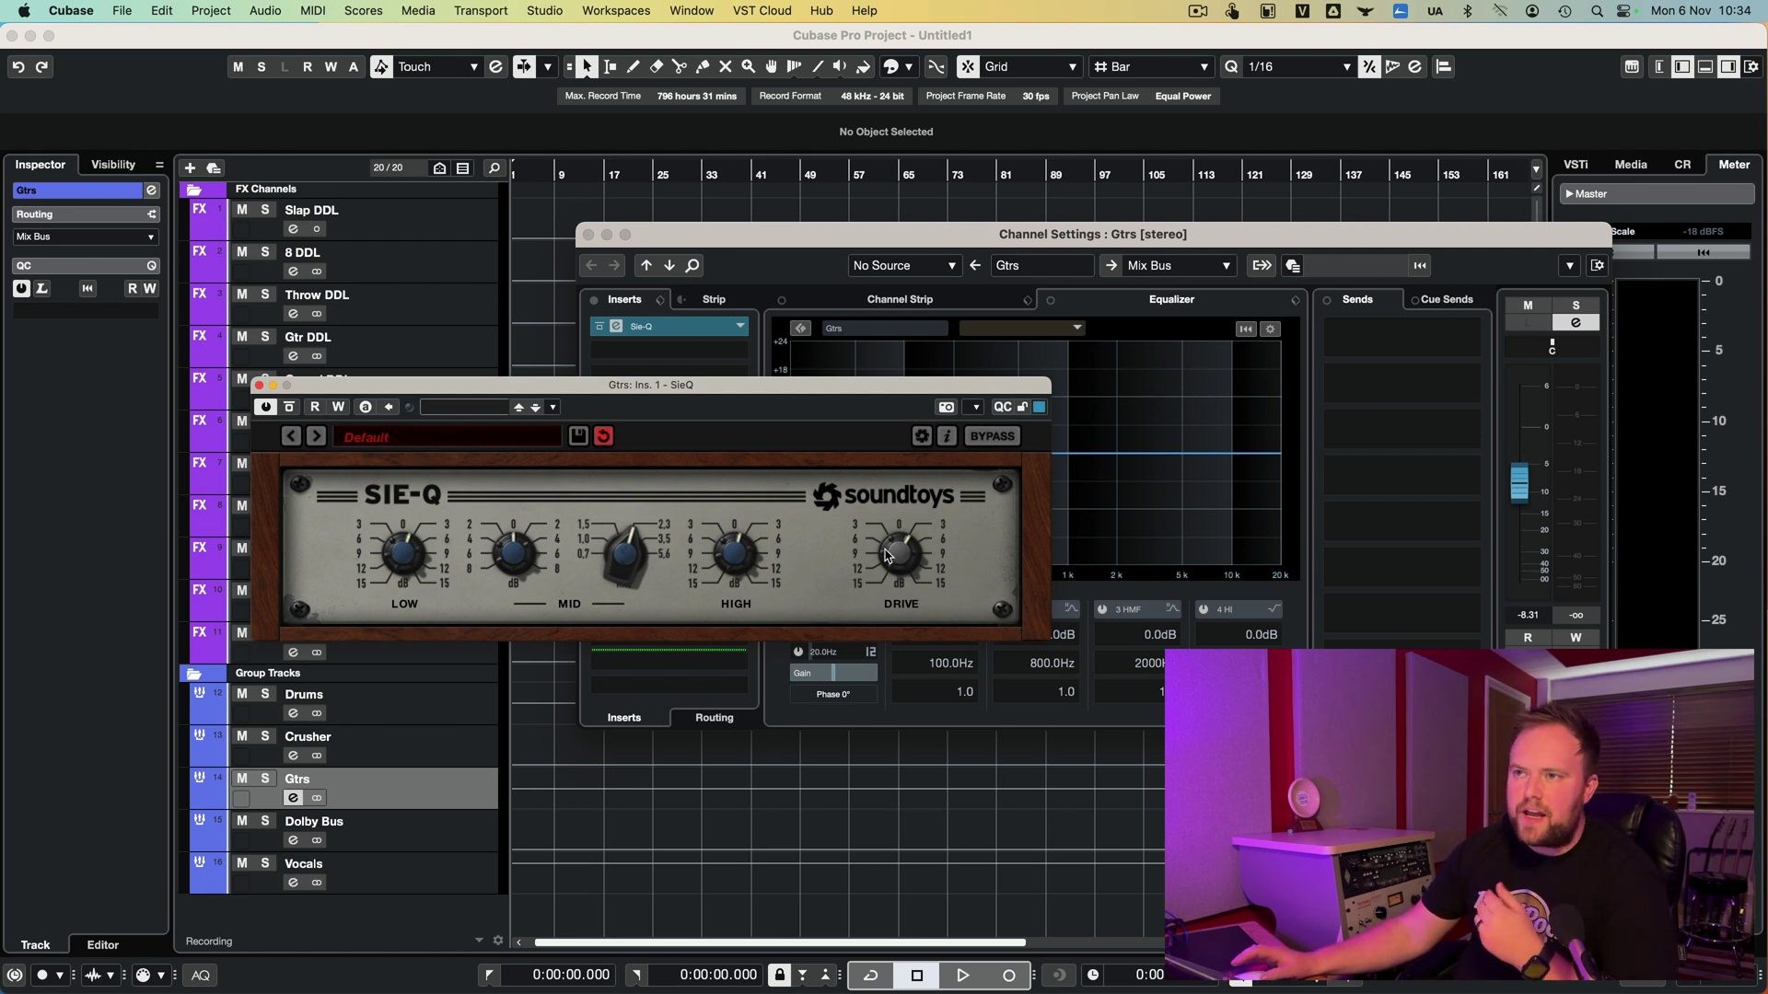
{"action": "left_click", "coordinate": [259, 385]}
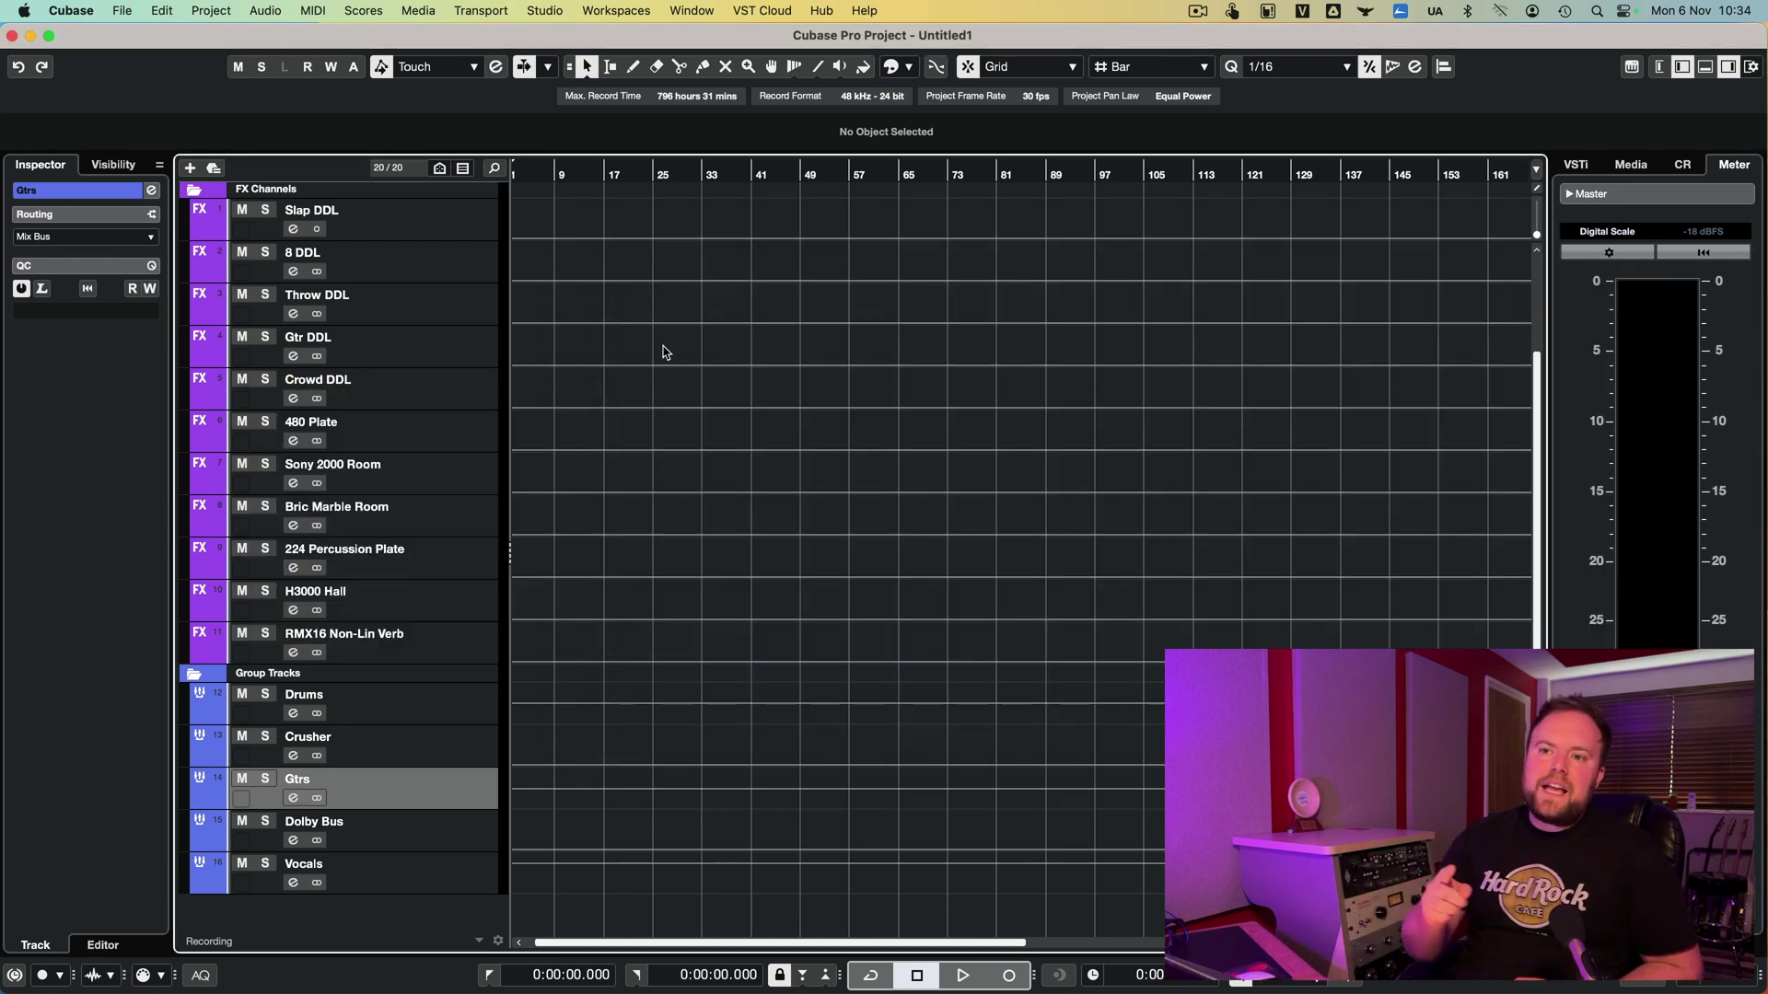
Look over the Dolby Bus and Vocals group tracks.
{"action": "left_click", "coordinate": [440, 845]}
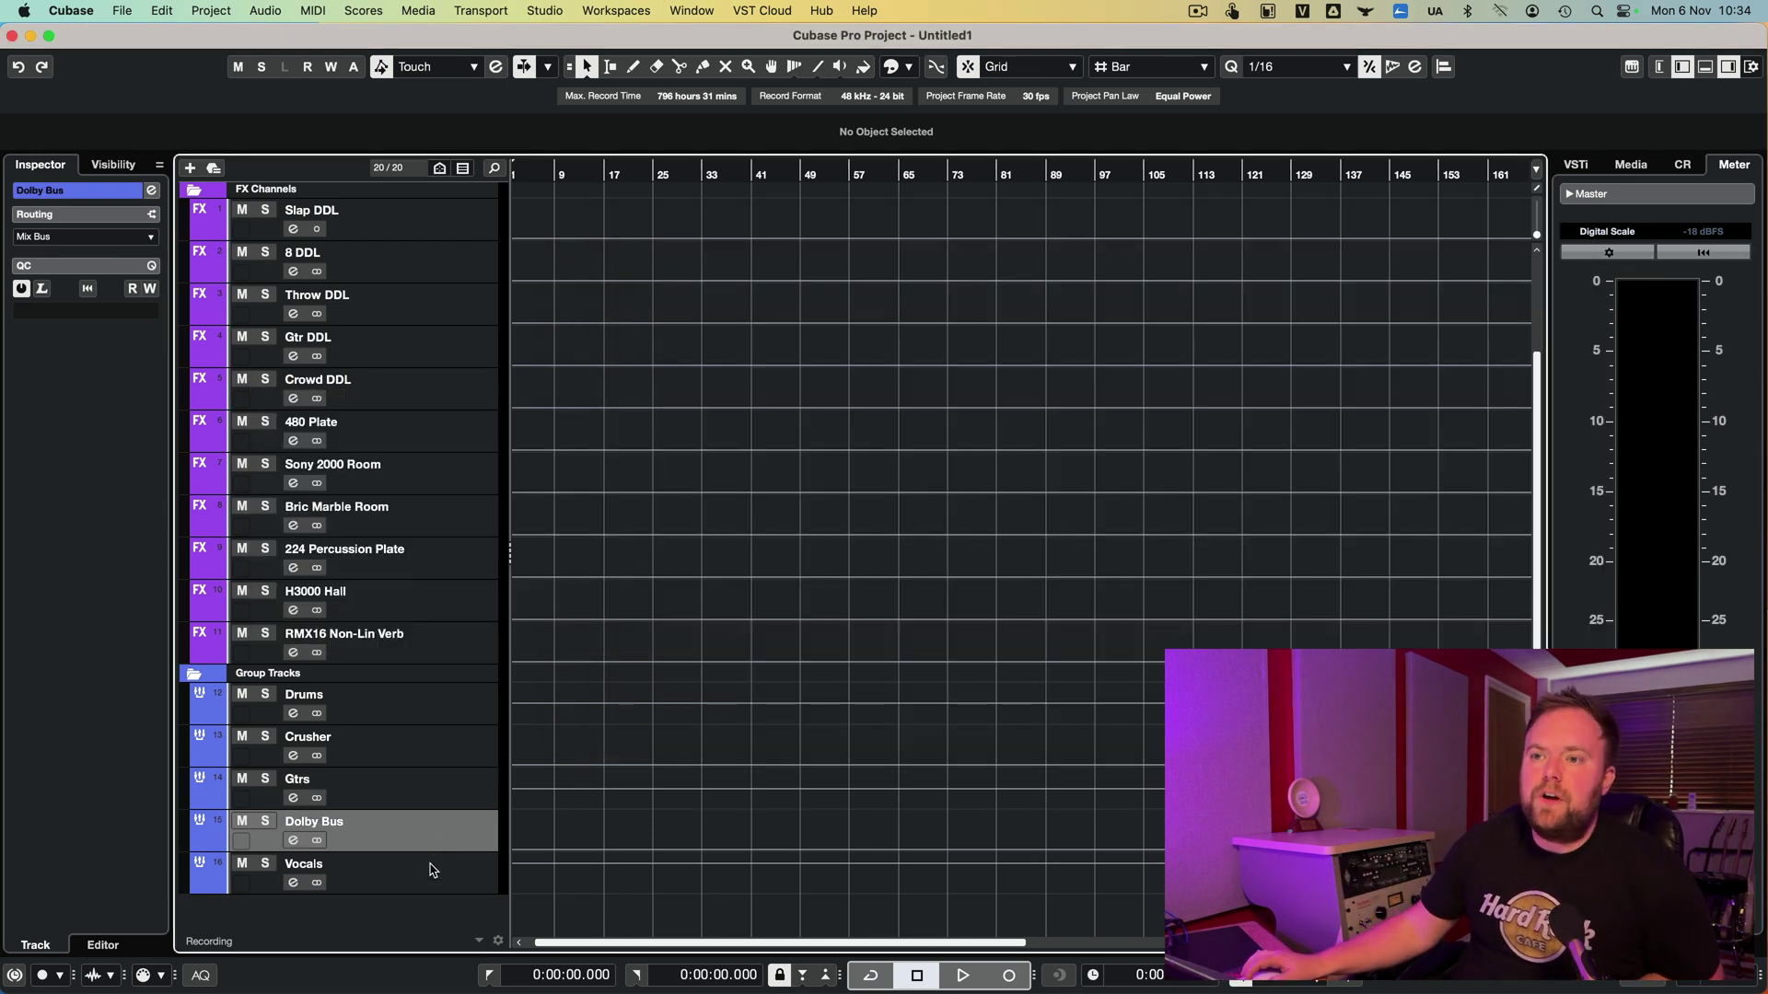
{"action": "left_click", "coordinate": [431, 874]}
{"action": "left_click", "coordinate": [448, 849]}
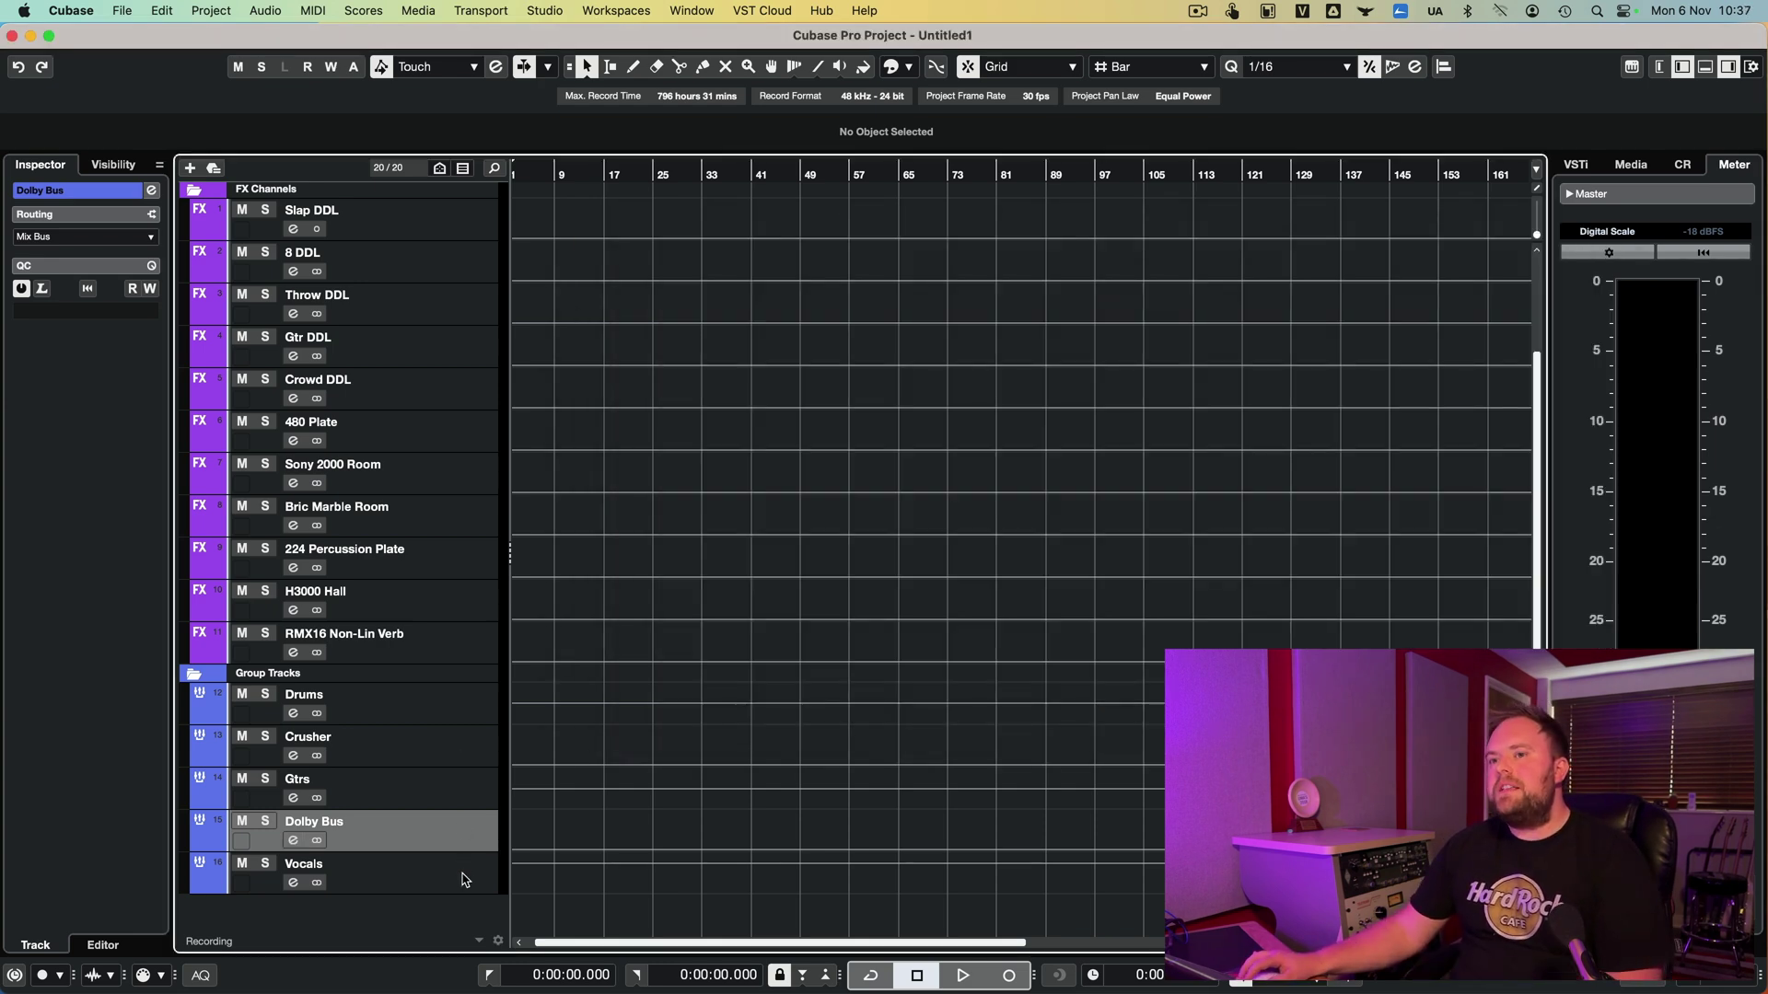
{"action": "left_click", "coordinate": [465, 879]}
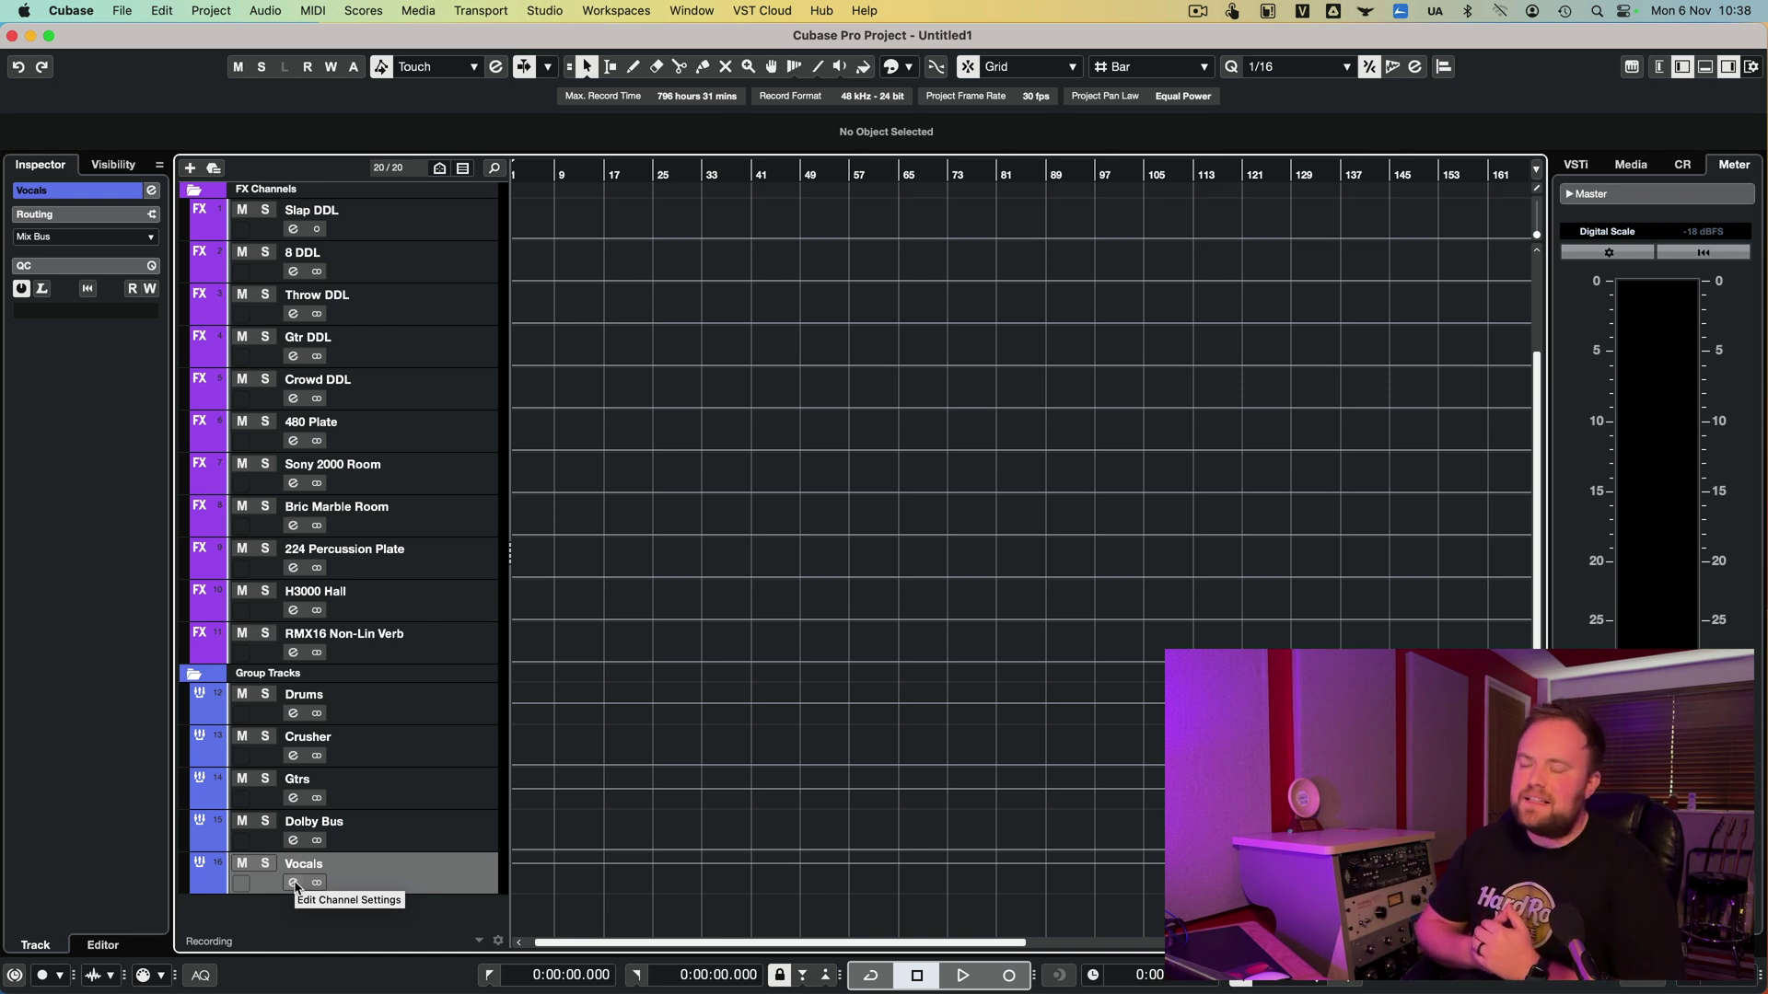
Go through the Drums, Gtrs and Vocals group tracks and open the Vocals group's channel settings.
{"action": "left_click", "coordinate": [394, 698]}
{"action": "left_click", "coordinate": [377, 790]}
{"action": "left_click", "coordinate": [427, 877]}
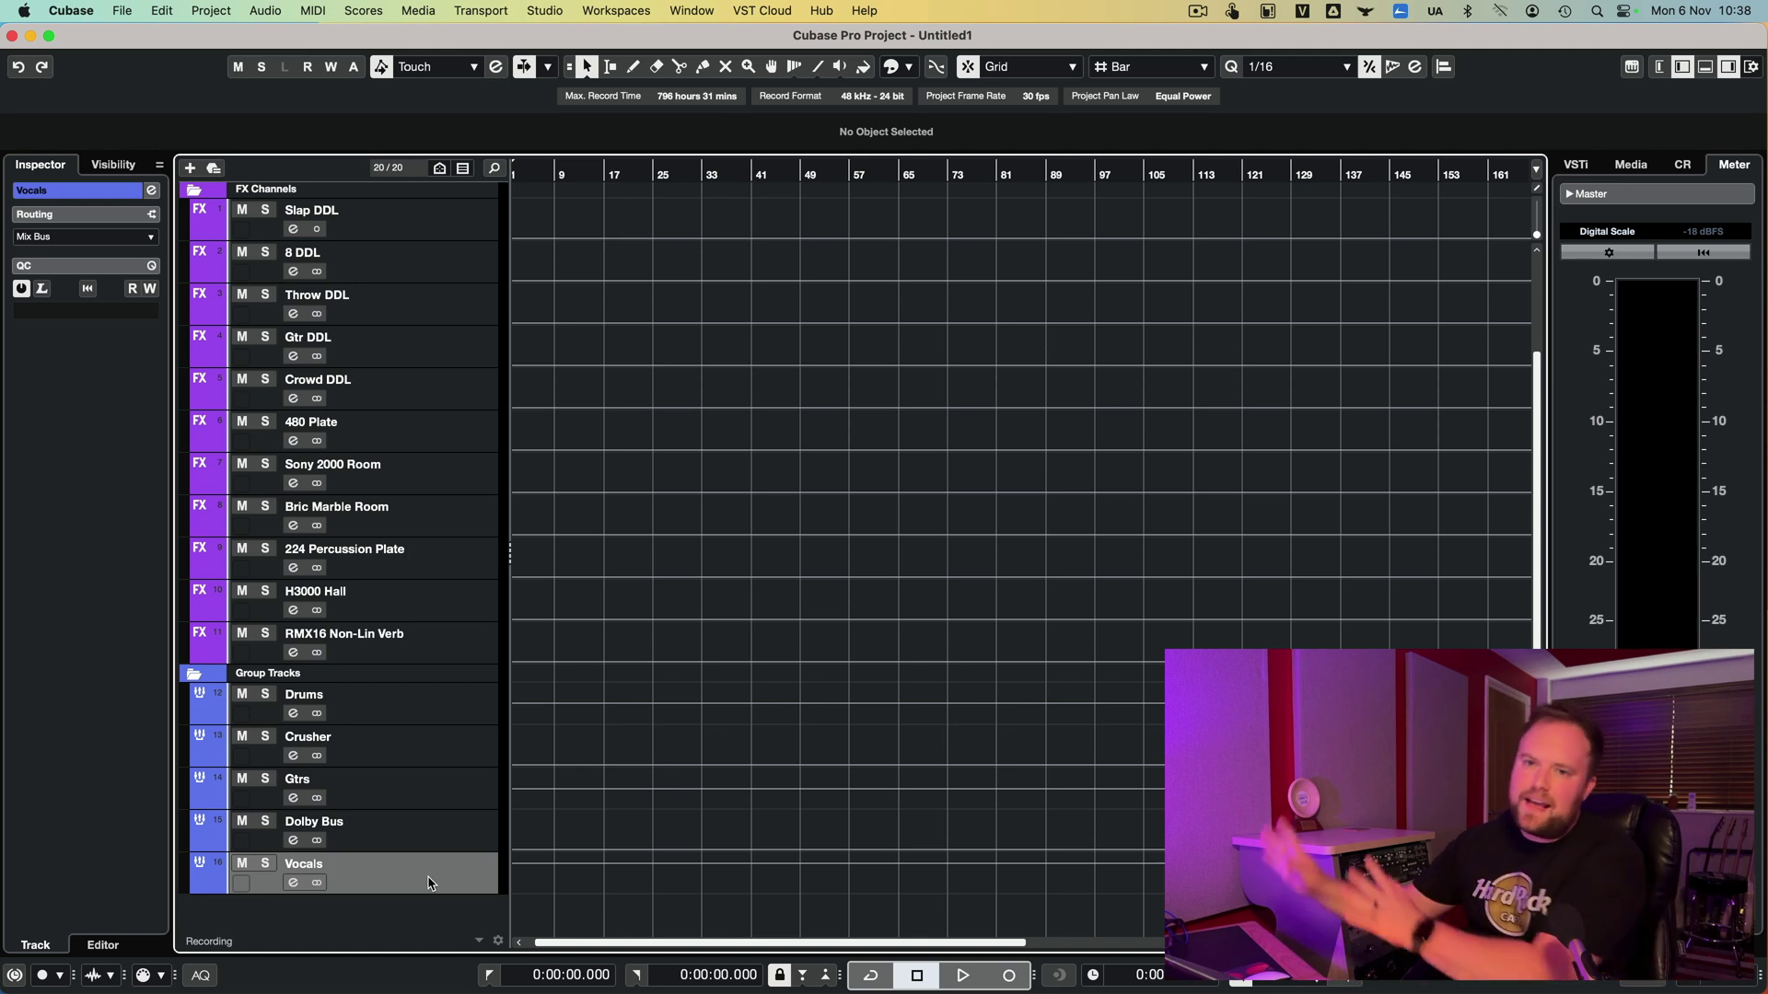
{"action": "key", "text": "e"}
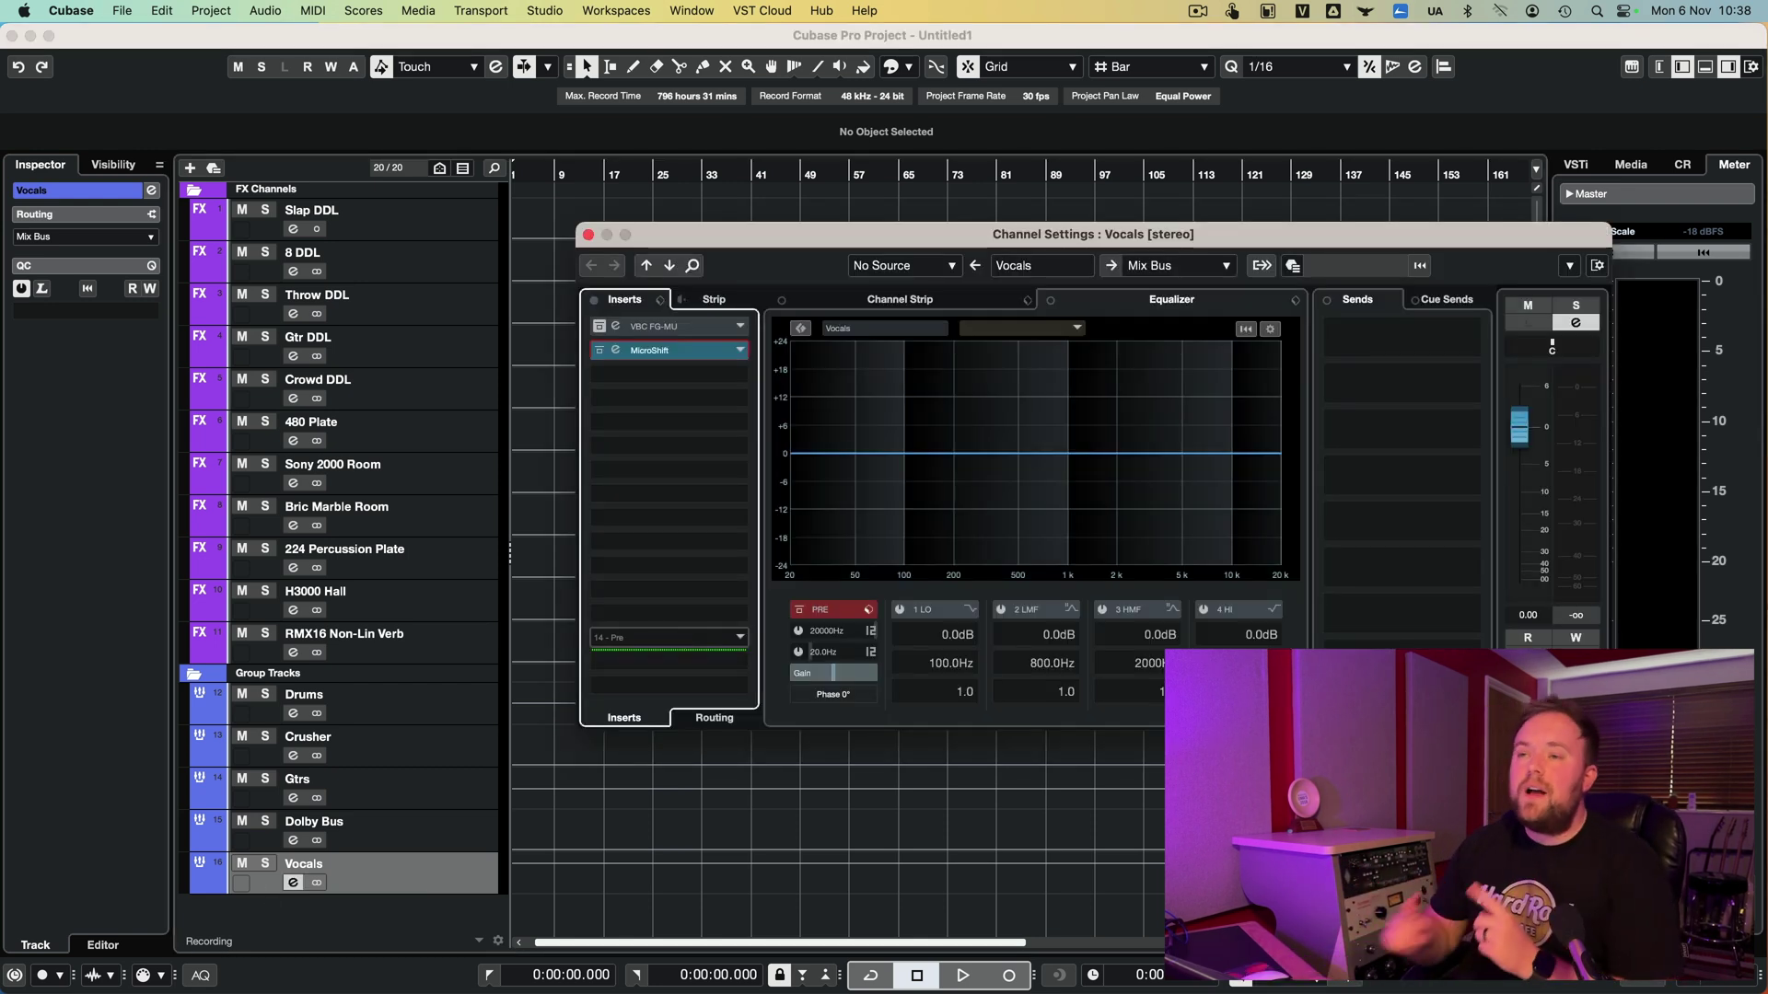
Open the MicroShift insert on the Vocals group, nudge its Mix control slightly, and close the plug-in.
{"action": "left_click", "coordinate": [660, 355]}
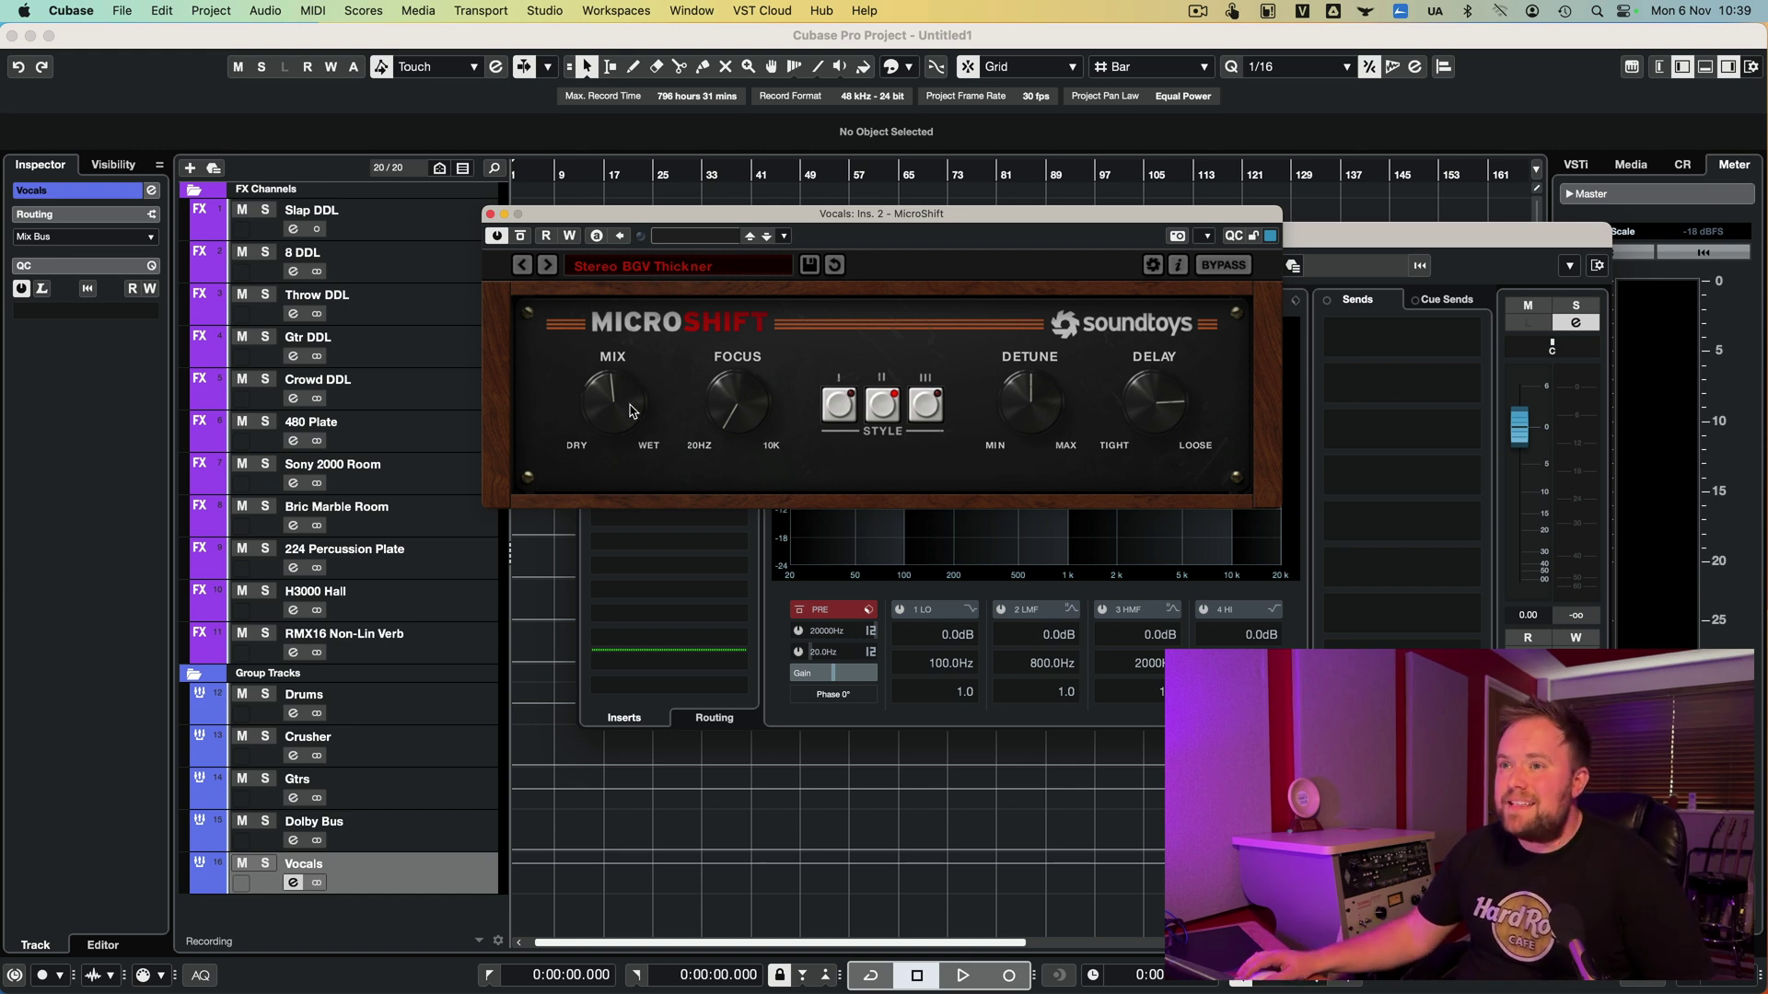
{"action": "left_click_drag", "start_coordinate": [618, 397], "coordinate": [620, 397]}
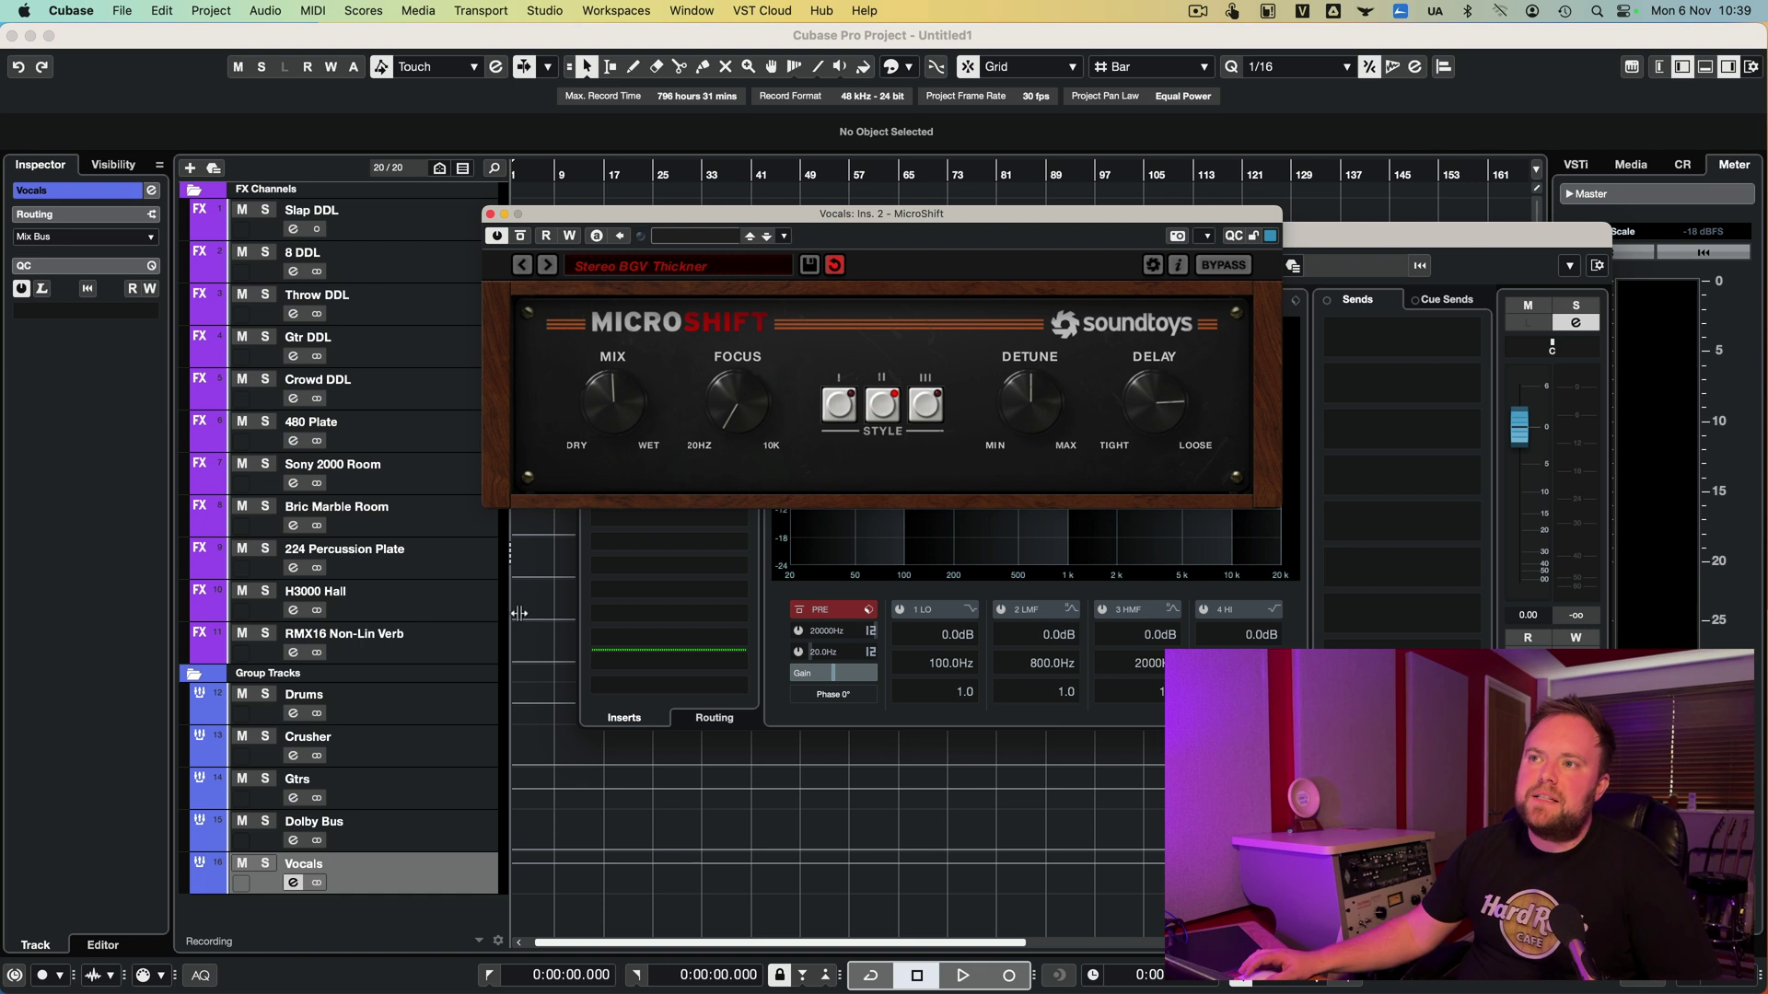
{"action": "left_click", "coordinate": [490, 214]}
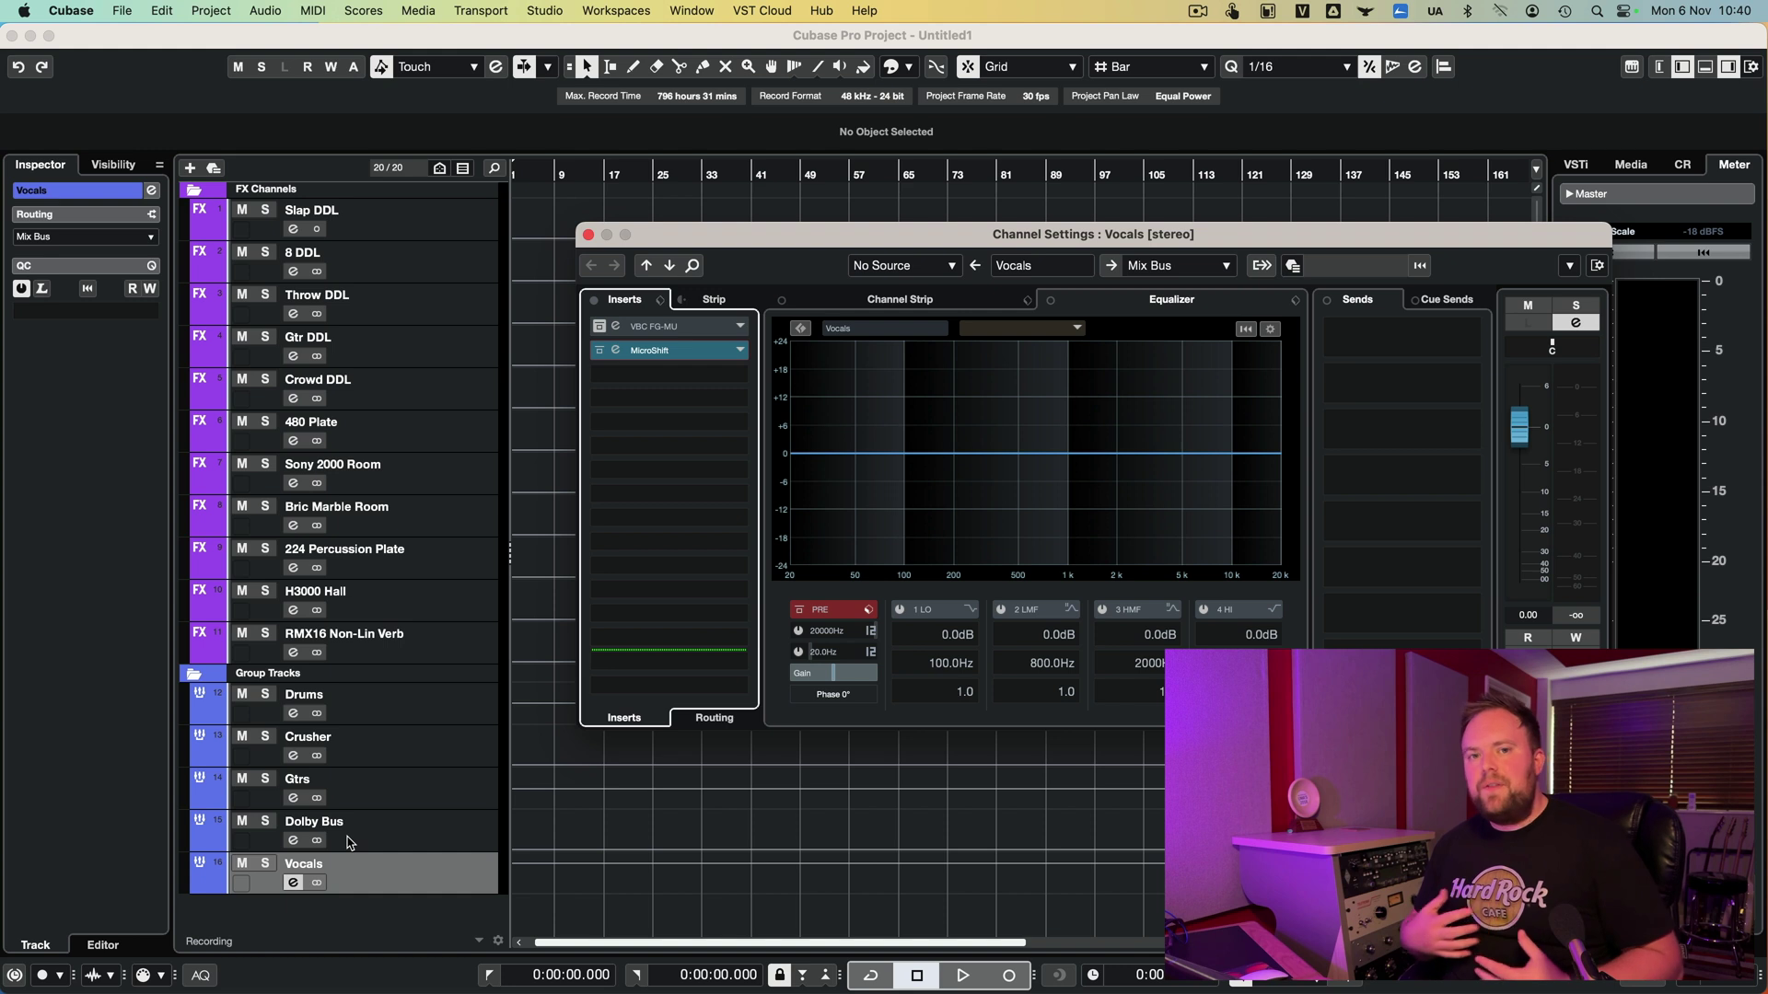
Inspect the VBC FG-MU insert on the Vocals group, then select the Dolby Bus track and close the plug-in.
{"action": "left_click", "coordinate": [654, 325]}
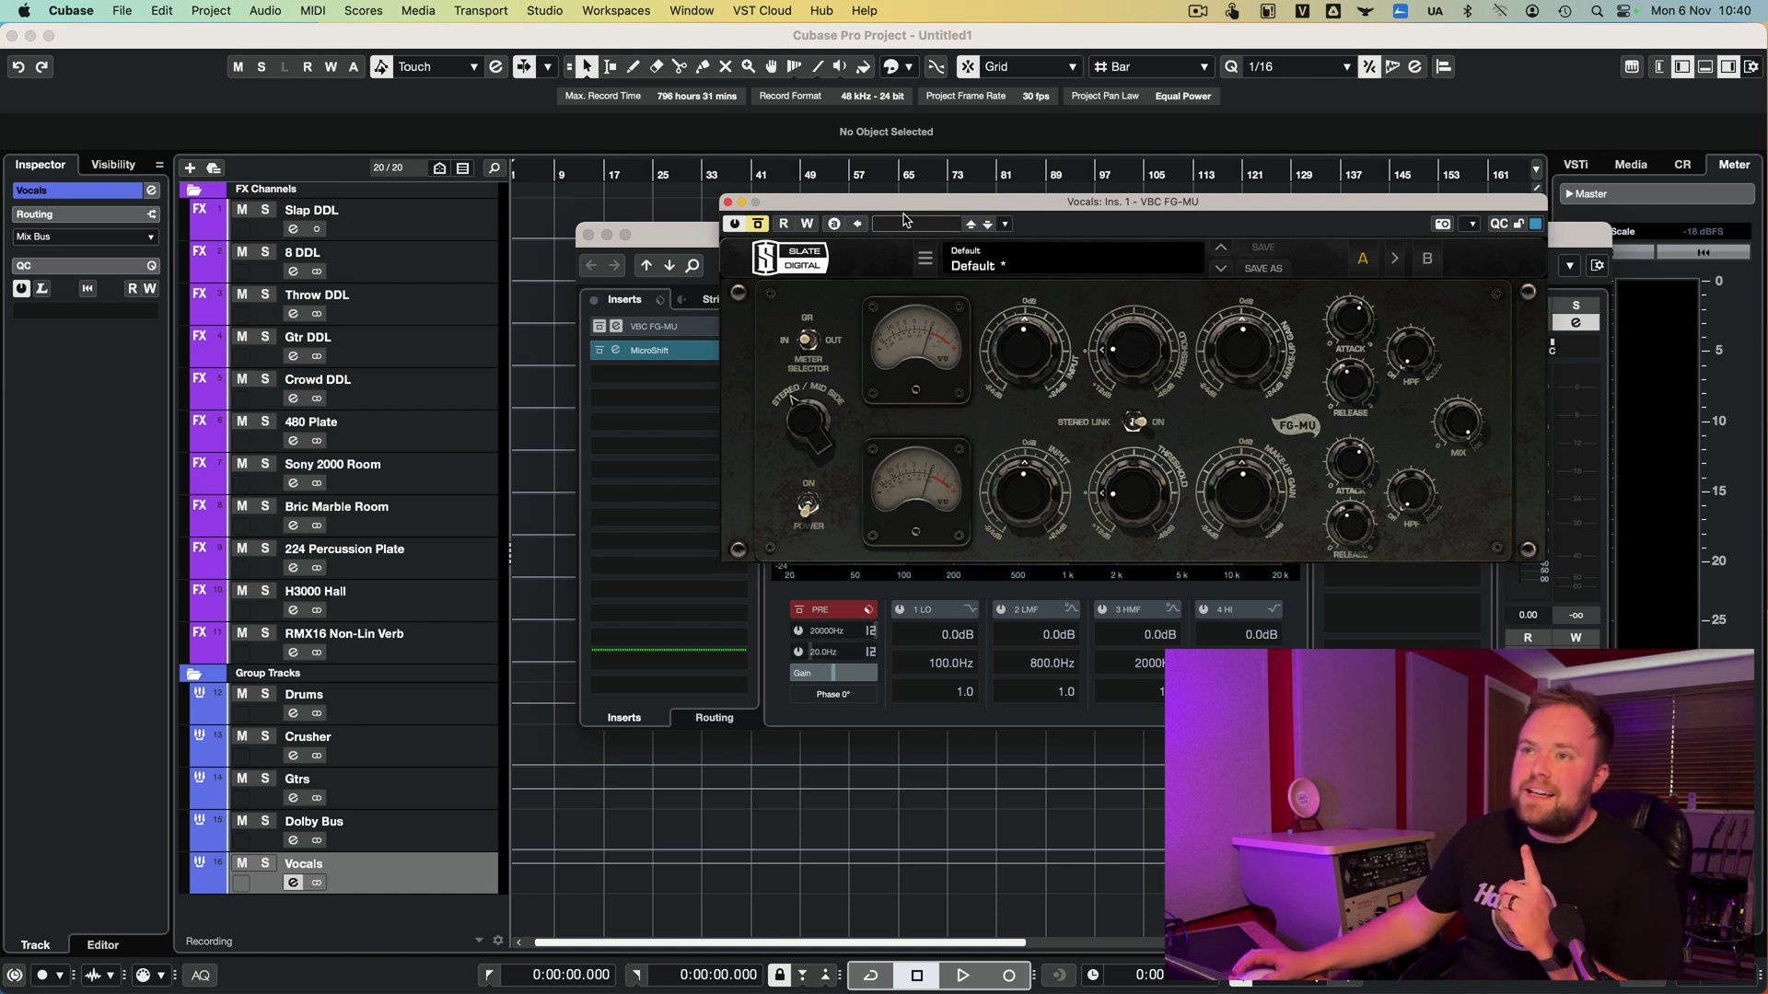
{"action": "left_click", "coordinate": [385, 837]}
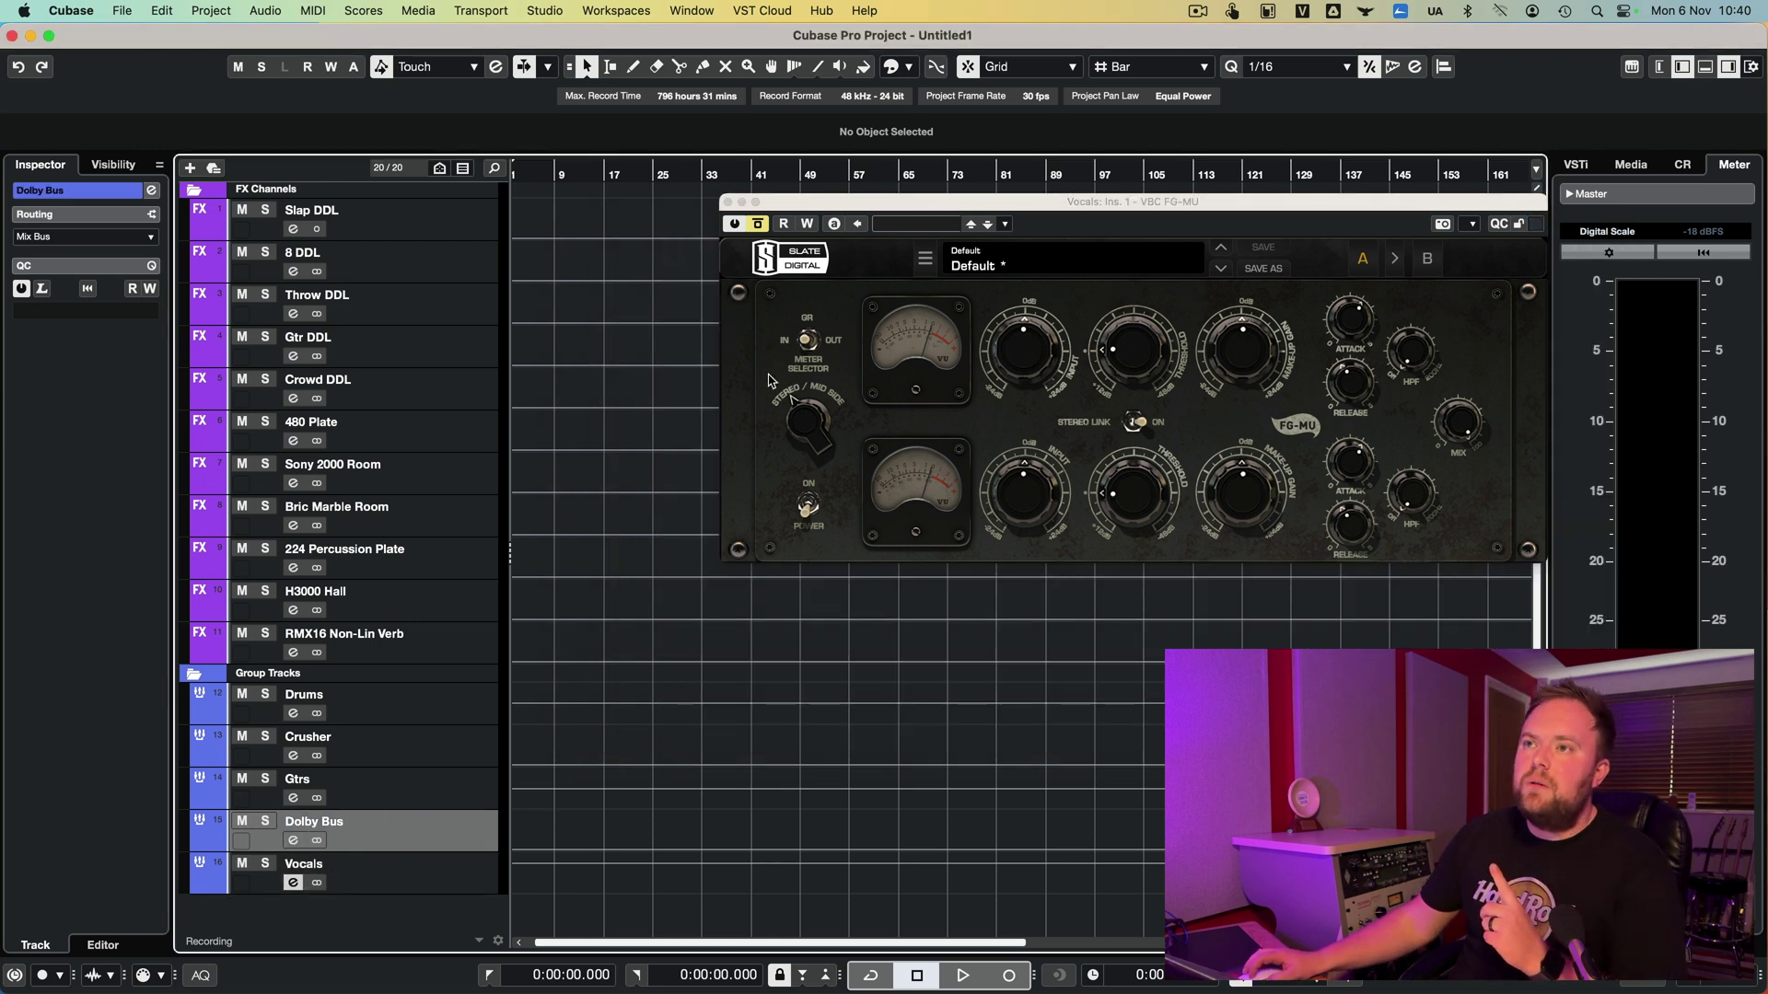
{"action": "left_click", "coordinate": [728, 202]}
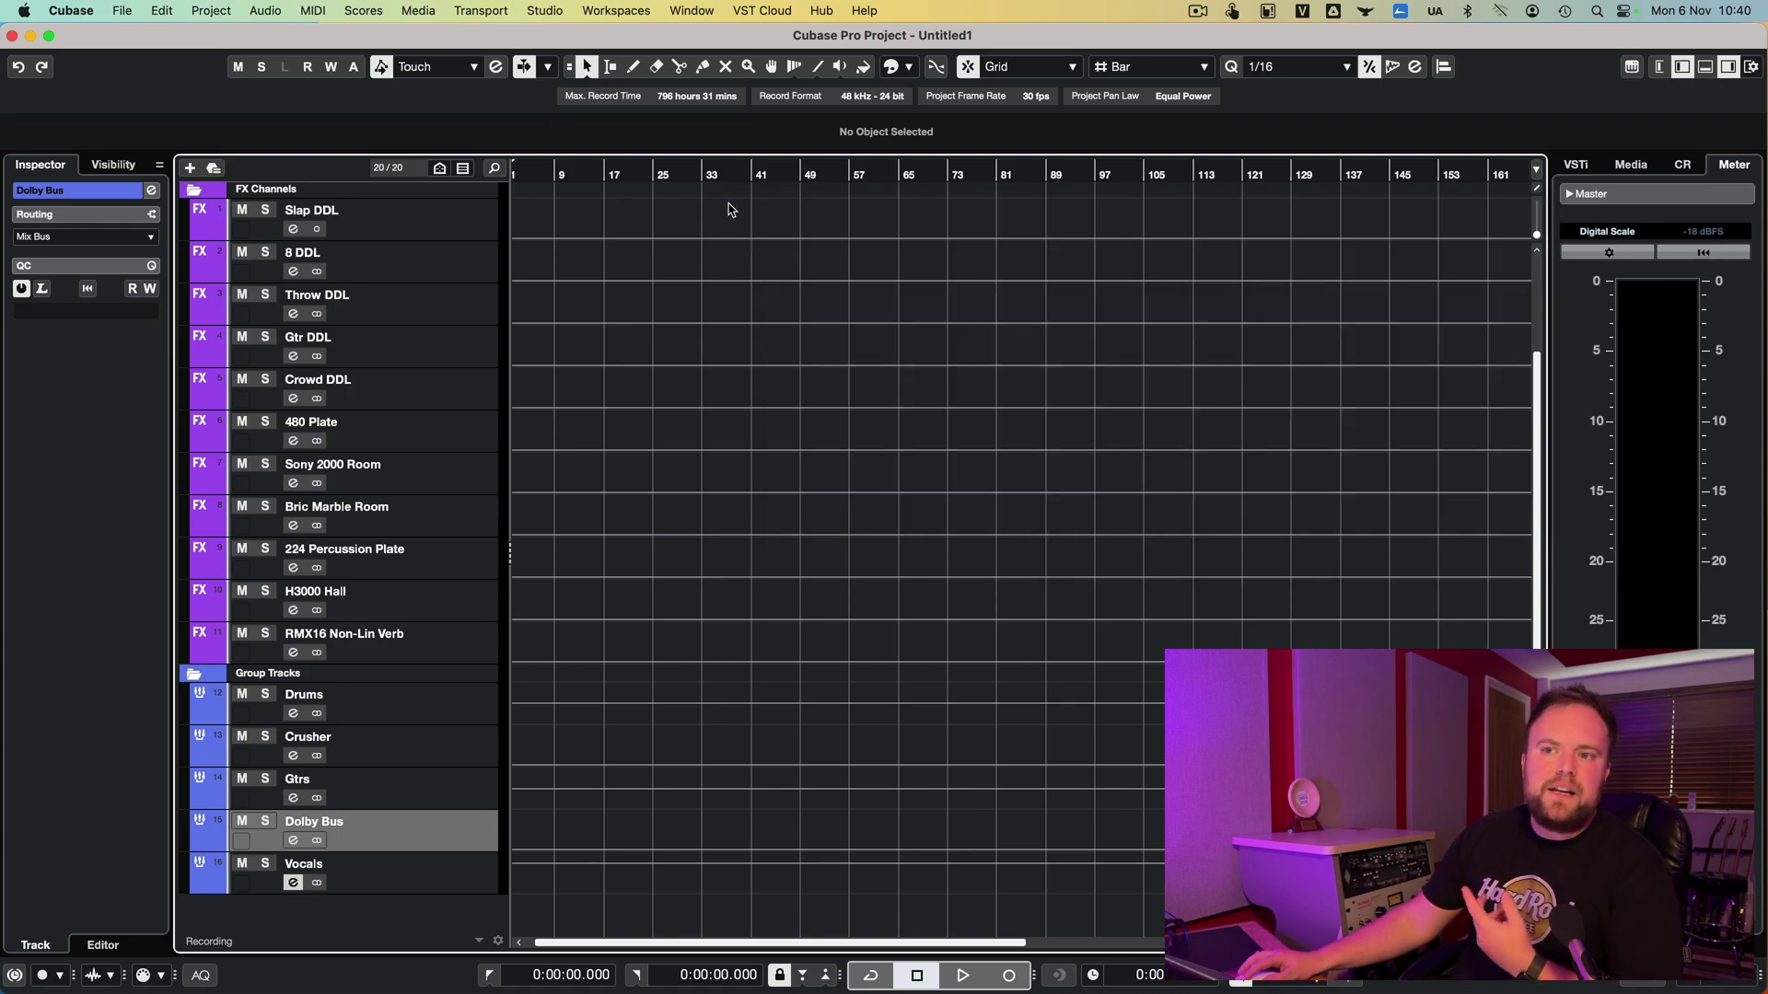